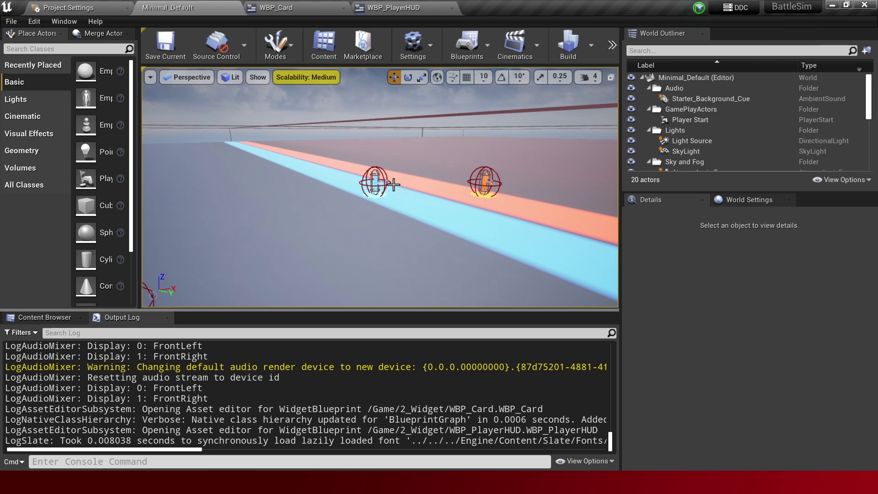
Test-play the level to check the five Weak Skeleton cards, then return to PlayerHUDWidget.cpp in Visual Studio.
scroll(393, 184, down, 2)
scroll(394, 183, down, 2)
scroll(395, 178, down, 1)
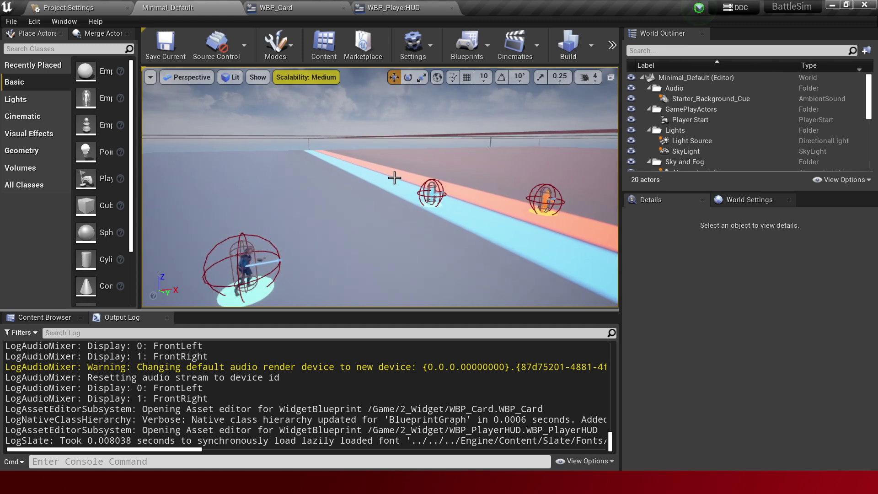
key(alt+p)
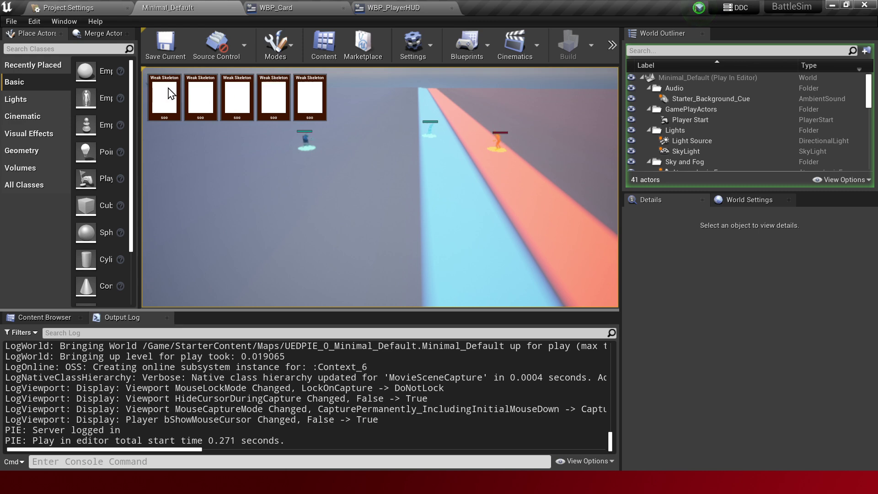
key(Escape)
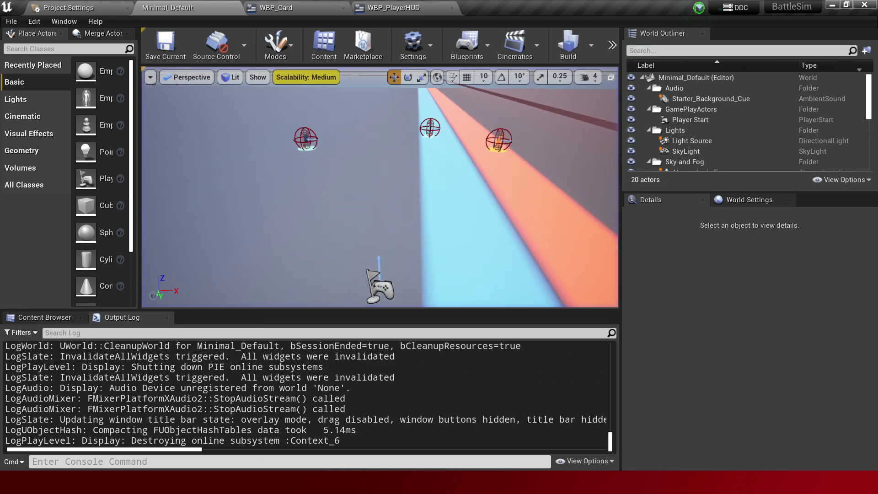
key(alt+Tab)
click(271, 371)
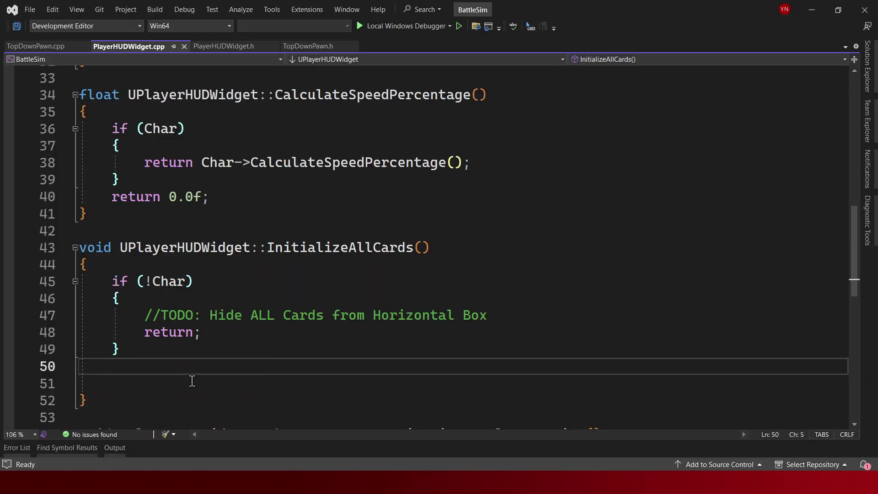
Select lines 41–51 of the InitializeAllCards function in PlayerHUDWidget.cpp.
click(192, 381)
key(shift+Up)
key(shift+Up)
key(shift+Up)
key(shift+Up)
click(160, 379)
key(shift+Up)
key(shift+Up)
key(shift+Up)
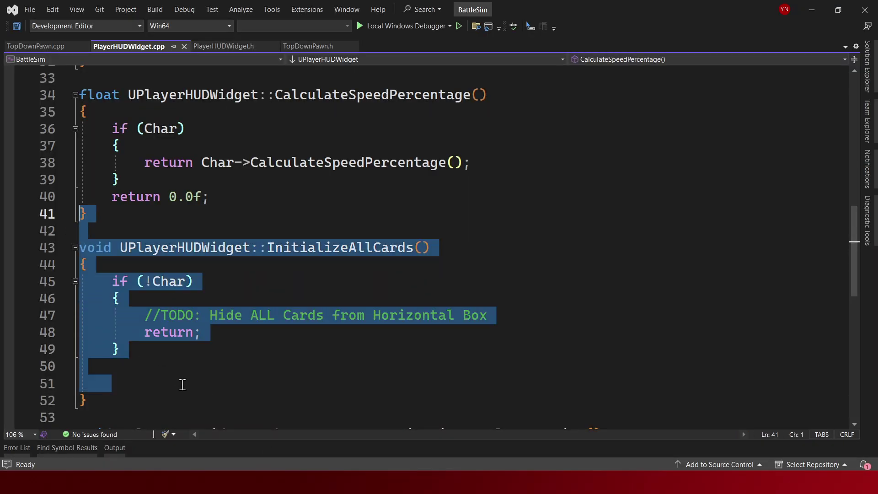
click(182, 384)
key(shift+Up)
key(shift+Up)
key(shift+Up)
click(197, 390)
key(shift+Up)
key(shift+Up)
key(shift+Up)
click(187, 372)
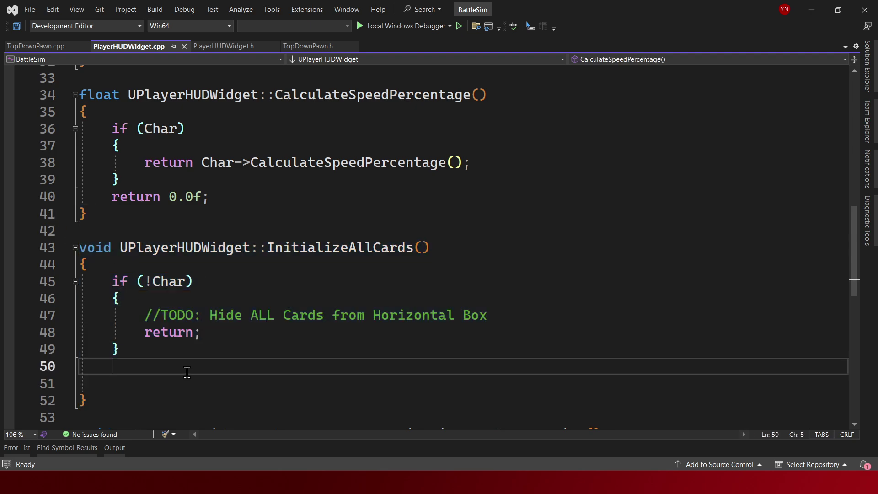
Back in Unreal, test-play the level again, glance at the code mid-run, then stop.
key(alt+Tab)
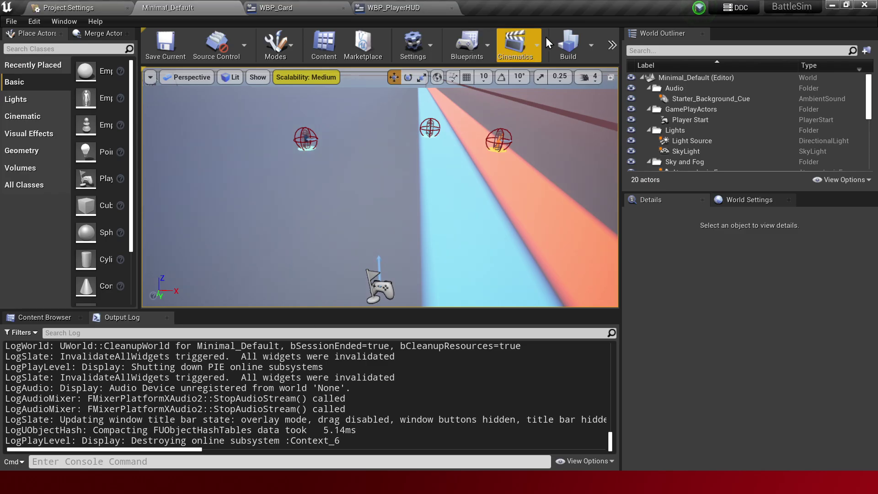
click(611, 51)
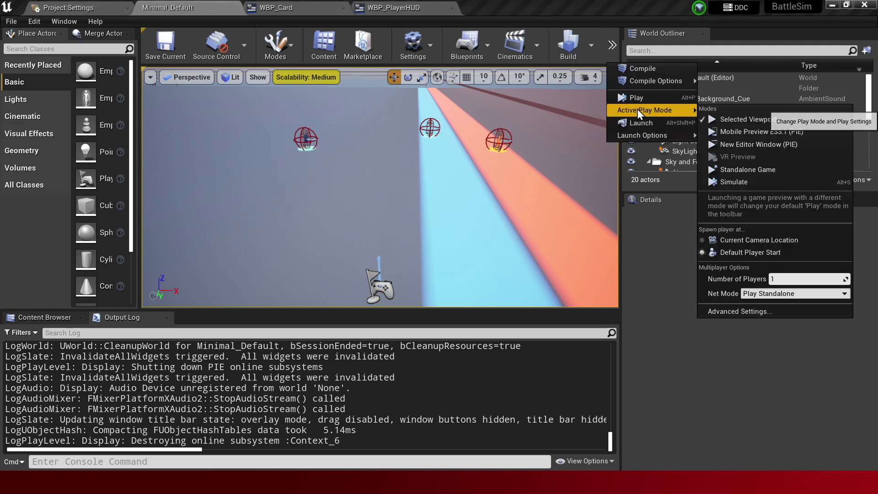
click(431, 165)
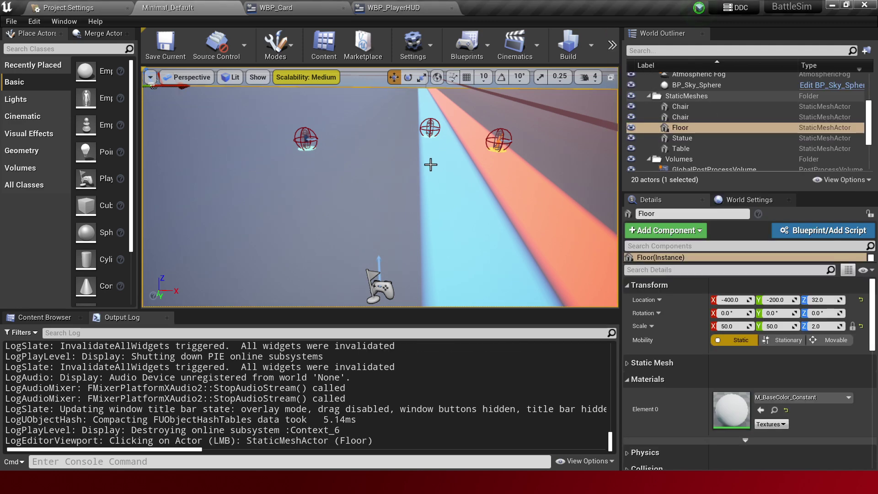
key(alt+p)
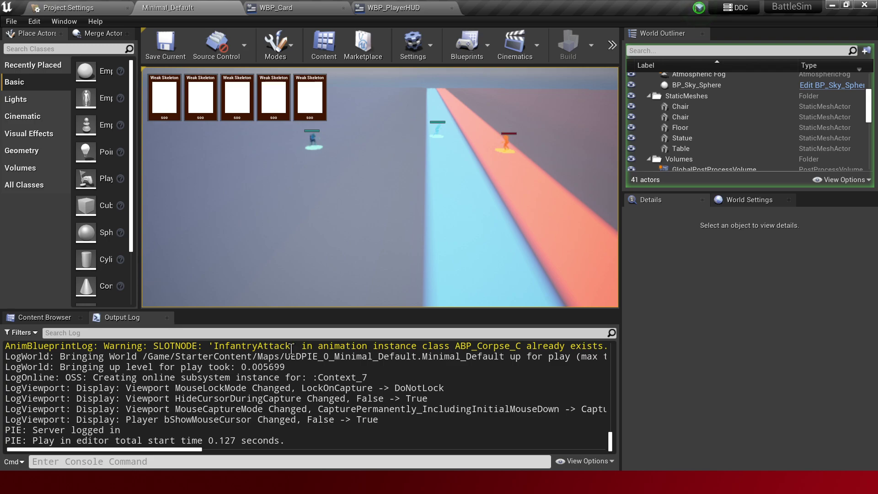
key(alt+Tab)
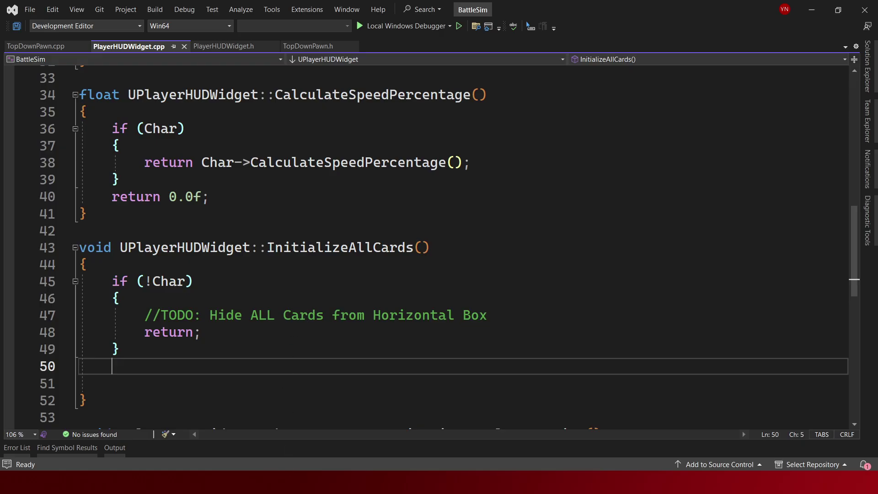
key(alt+Tab)
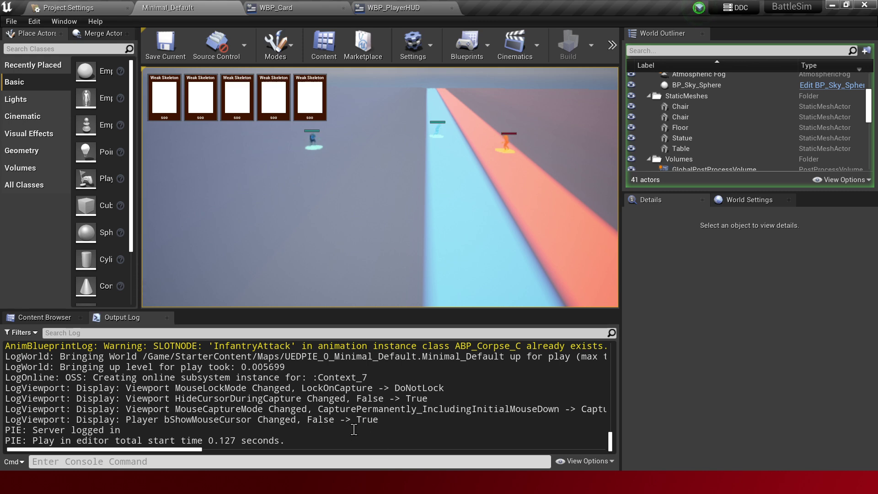
key(Escape)
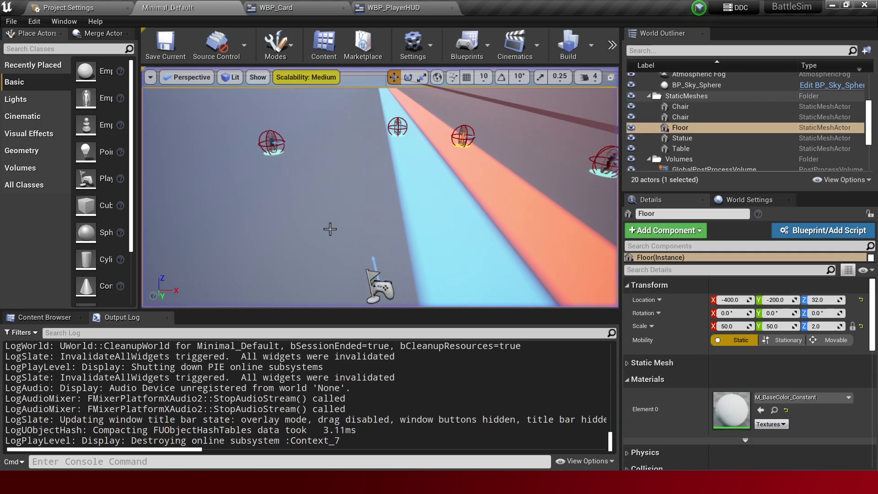
Review the end of InitializeAllCards in Visual Studio, then return to the Unreal Editor.
key(alt+Tab)
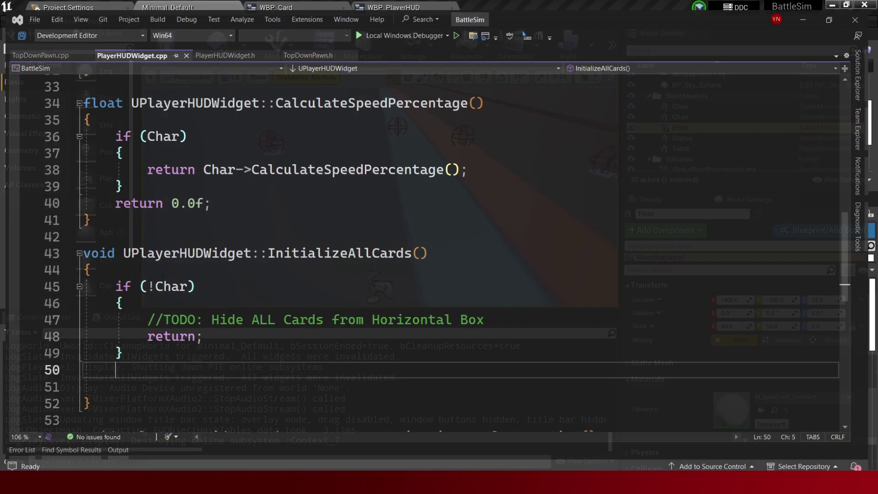
click(302, 315)
click(226, 401)
click(253, 381)
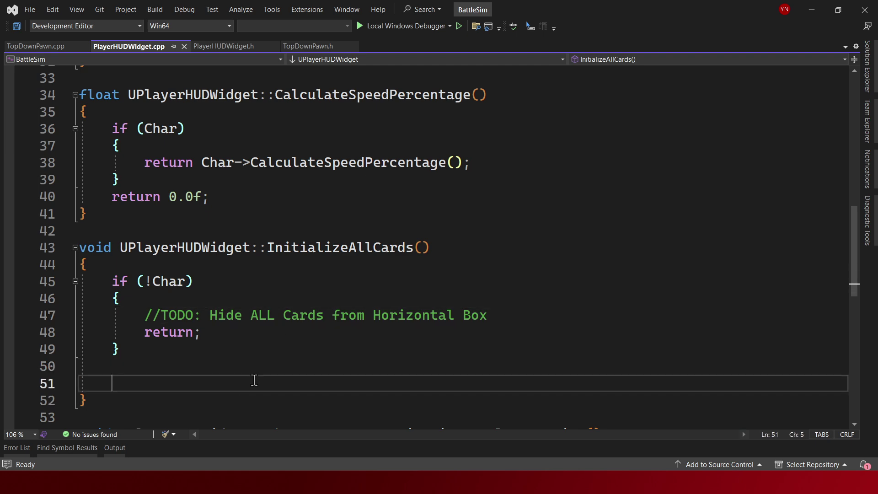
key(alt+Tab)
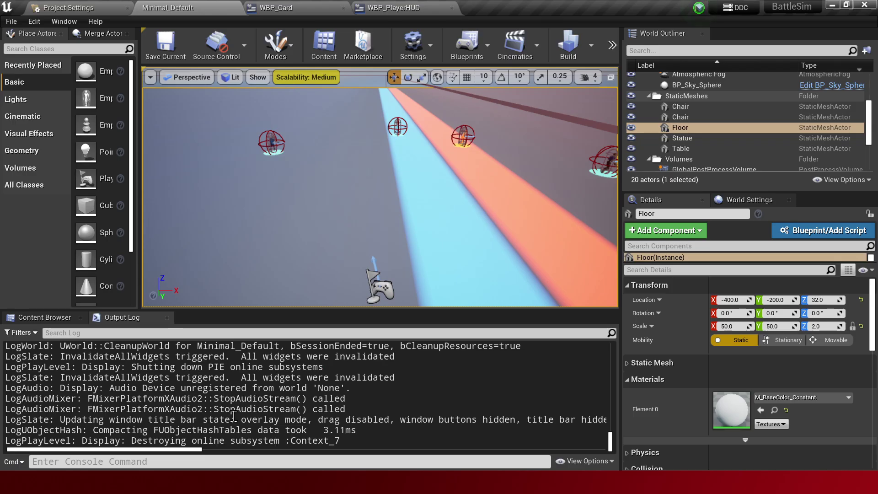
key(alt+Tab)
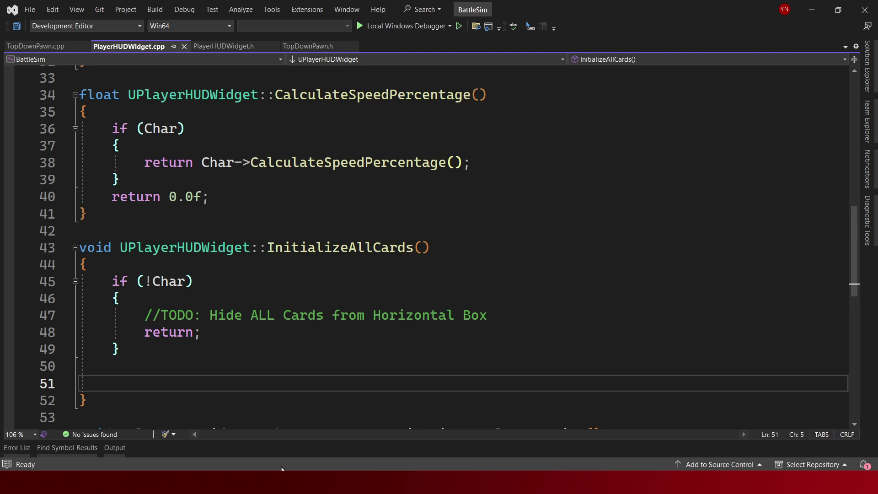
key(alt+Tab)
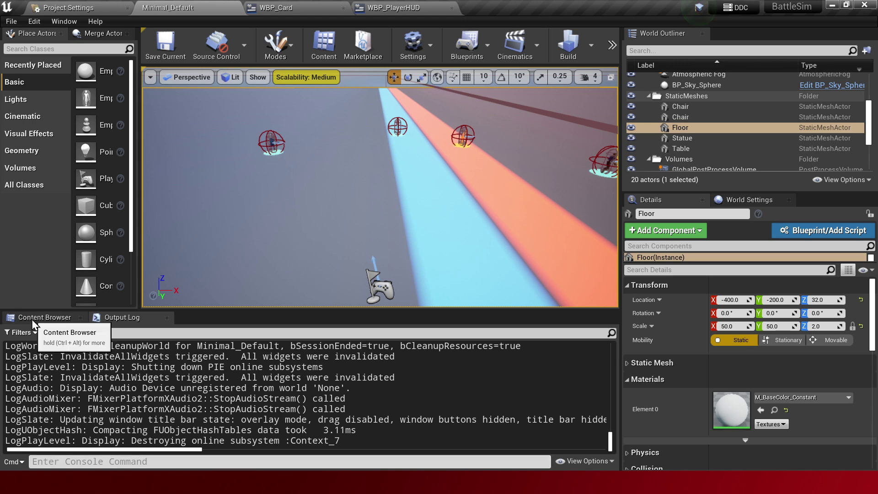
Look over the WBP_PlayerHUD and WBP_Card widgets, then return to the Minimal_Default level.
click(33, 321)
click(396, 11)
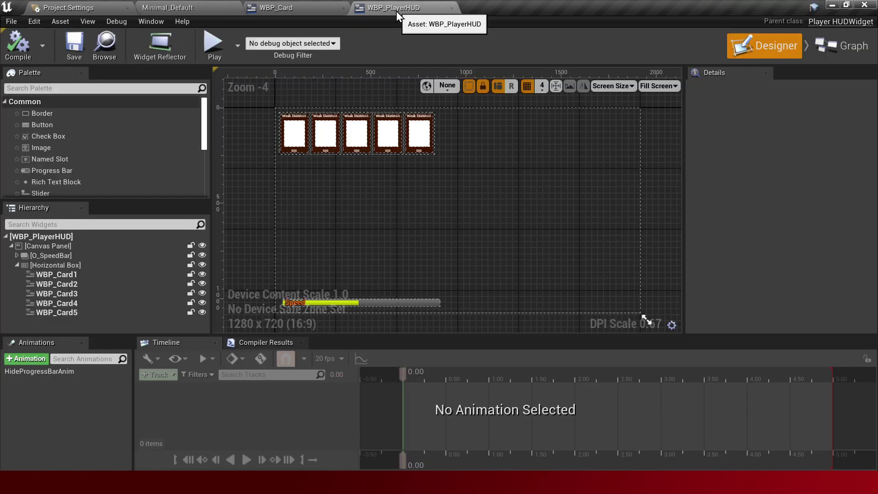
click(274, 8)
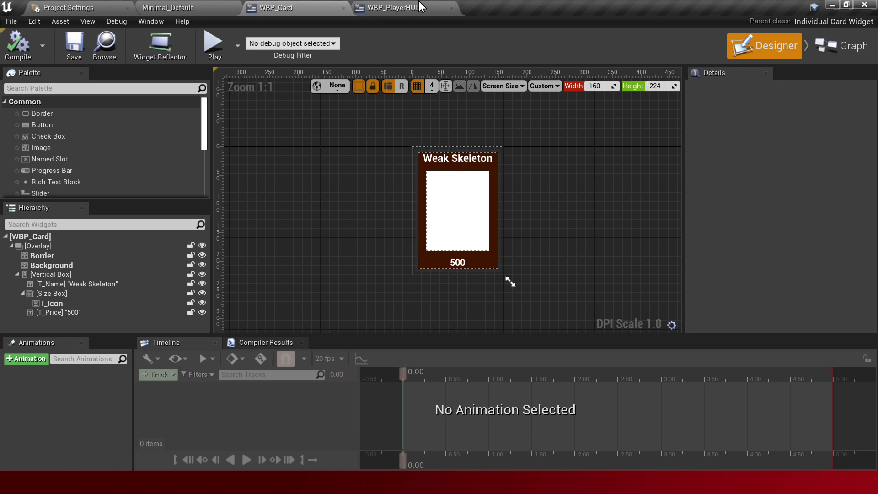
click(420, 7)
click(174, 2)
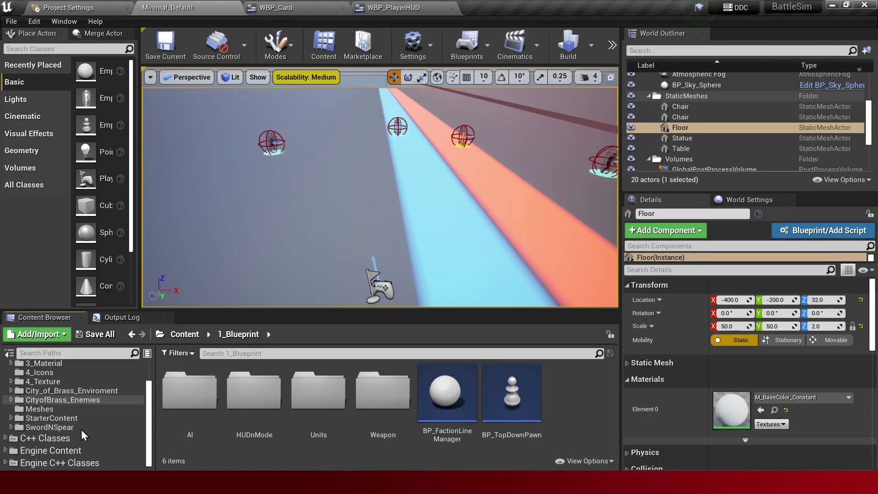
In the C++ Classes > BattleSim folder, choose New C++ Class from the context menu.
click(85, 437)
double_click(195, 392)
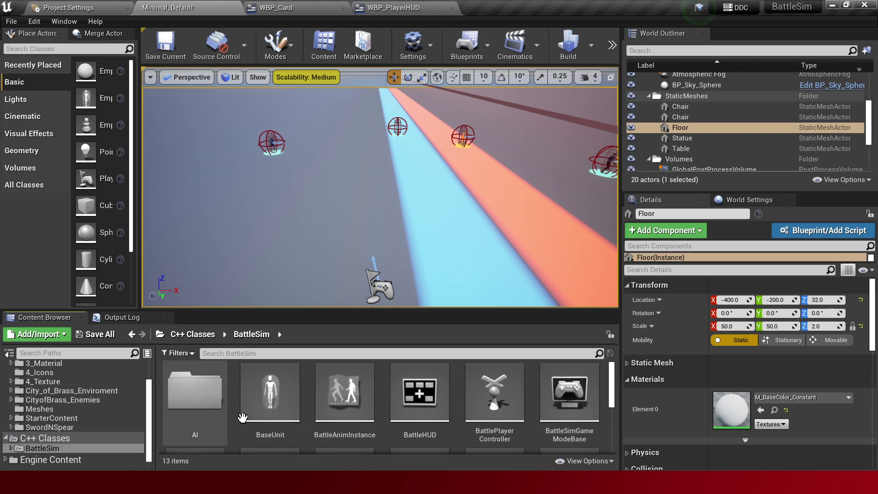
scroll(242, 417, down, 3)
right_click(347, 421)
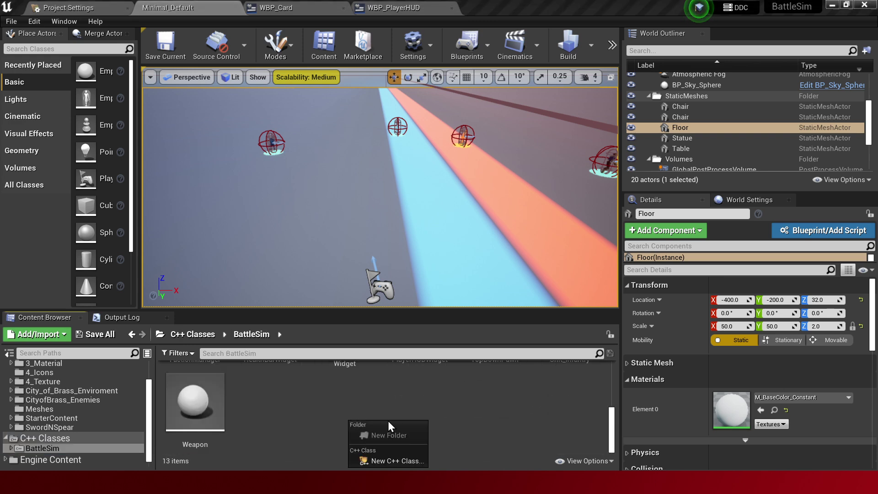
click(391, 462)
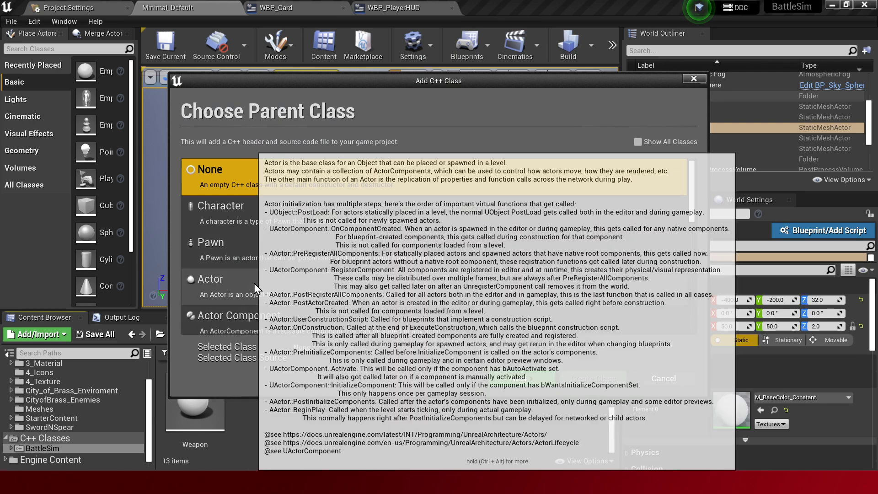
Create a new C++ class named UnitStorage with Actor as its parent class.
click(254, 284)
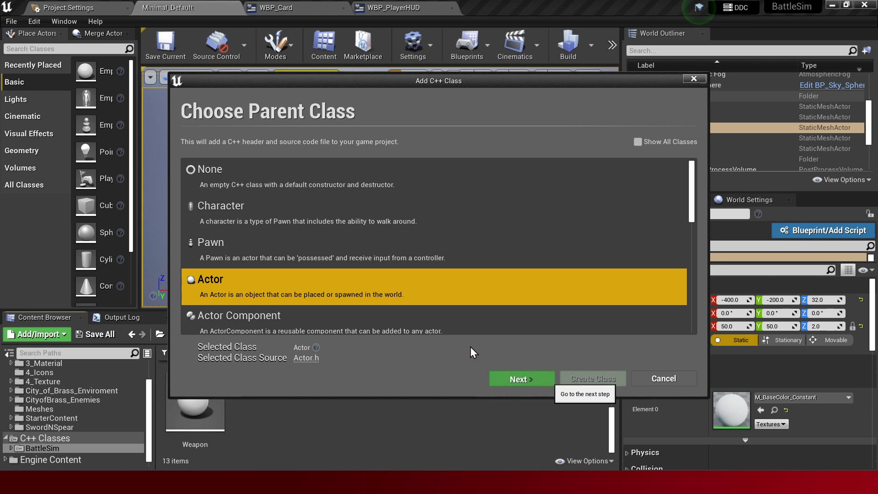
click(521, 379)
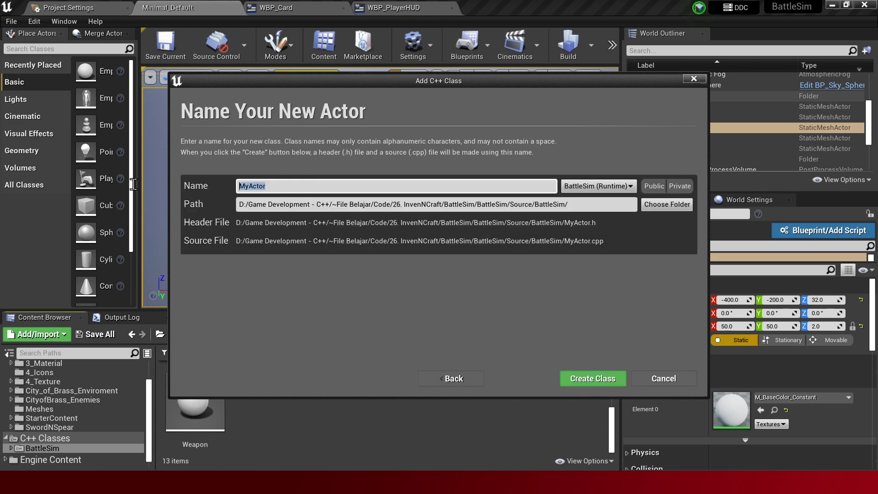
text(UnitSto)
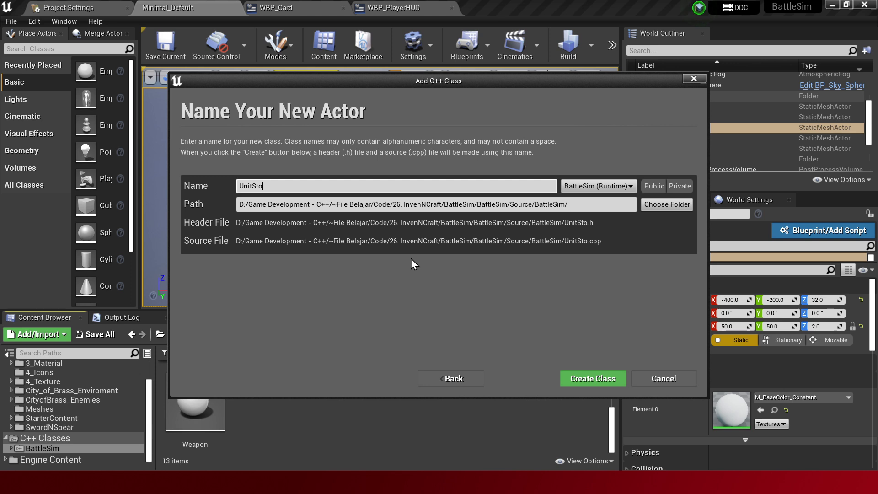
text(rage)
key(Return)
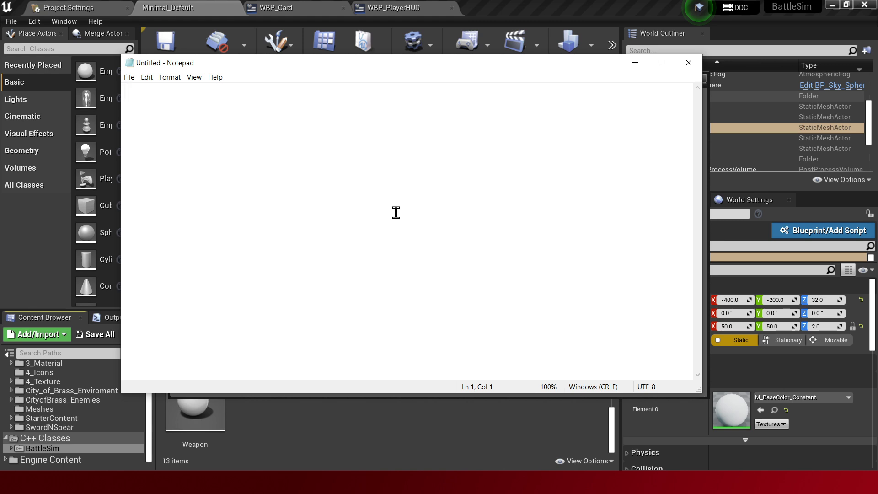
List the unit fields Unit Name, Unit Icon, Price and Class in Notepad.
text(Im)
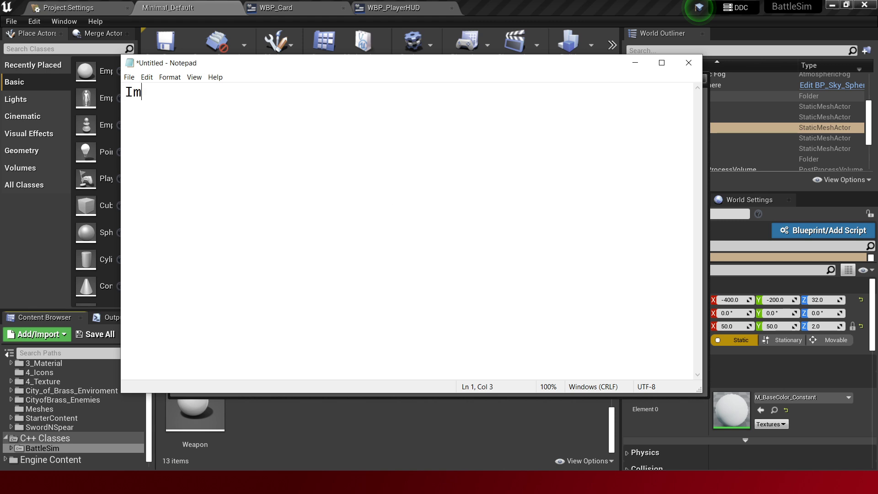
key(BackSpace)
key(BackSpace)
text(Unit N)
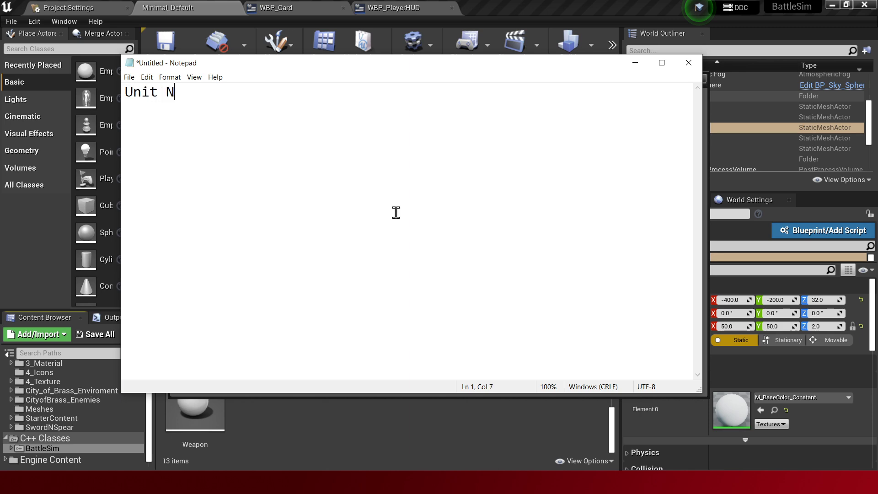
text(ame)
key(Return)
text(Unit Icon)
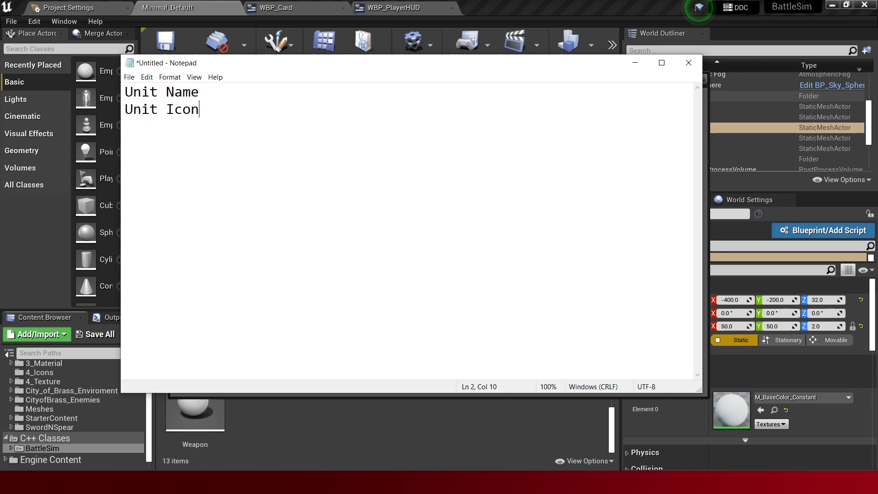
key(Return)
text(Price)
key(Return)
text(Class)
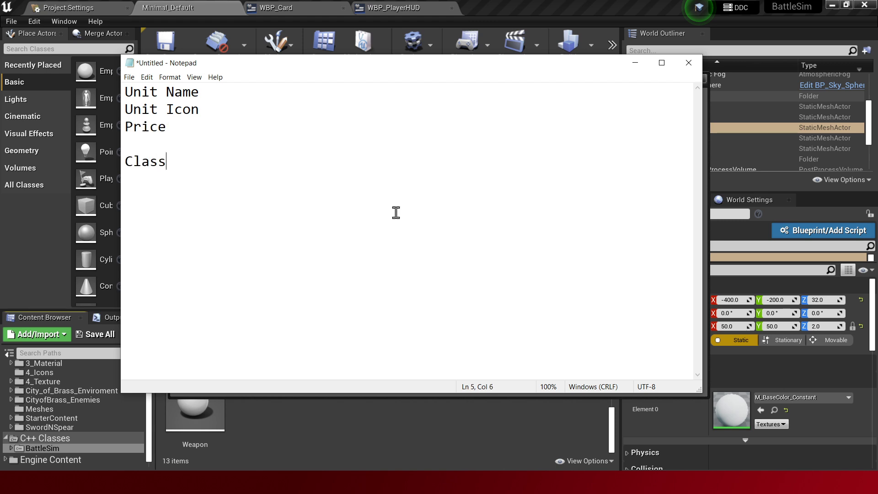
Select over the field notes, then minimize Notepad to check the class-creation progress.
drag(338, 202, 56, 48)
click(195, 156)
drag(194, 157, 63, 55)
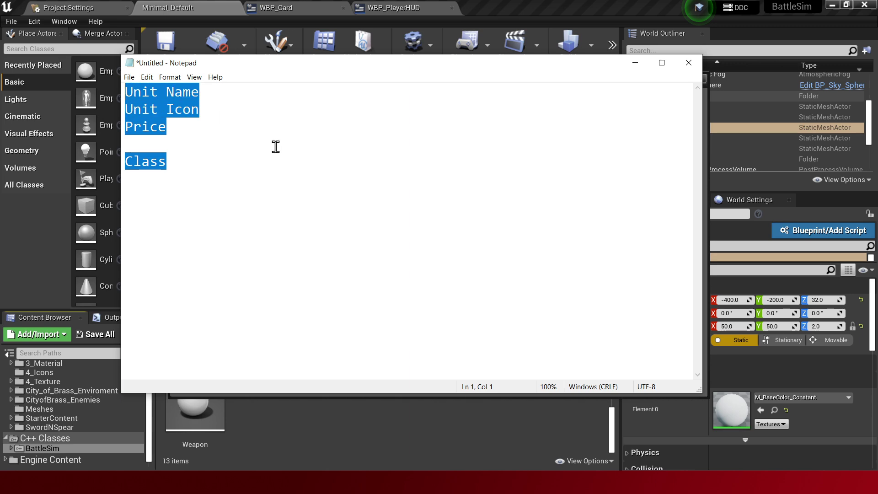
drag(126, 89, 204, 123)
drag(206, 183, 129, 69)
click(313, 212)
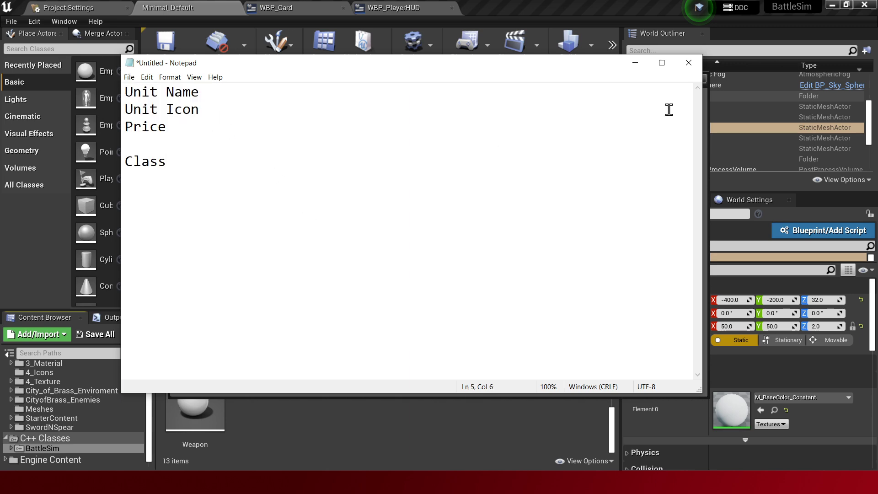
click(635, 63)
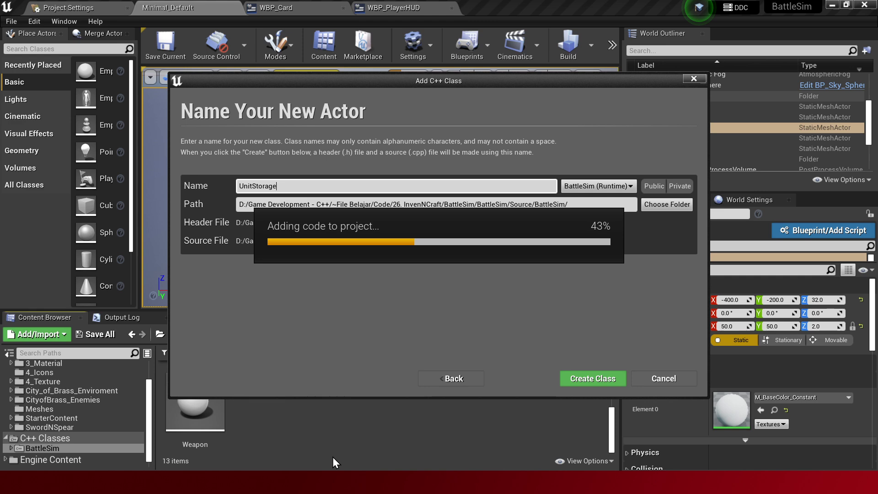
Add a leading Unit Type line to the notes, then minimize Notepad back to Unreal.
key(alt+Tab)
key(ctrl+a)
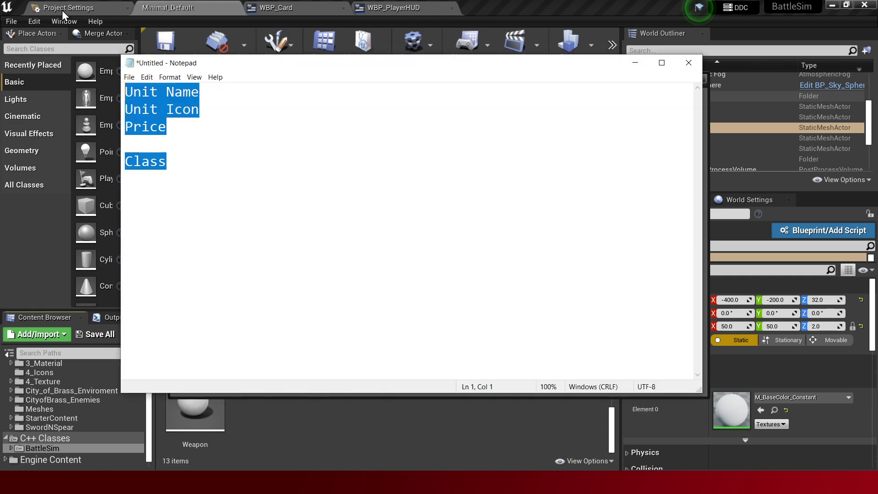
key(Right)
key(ctrl+a)
click(135, 92)
key(Home)
key(Return)
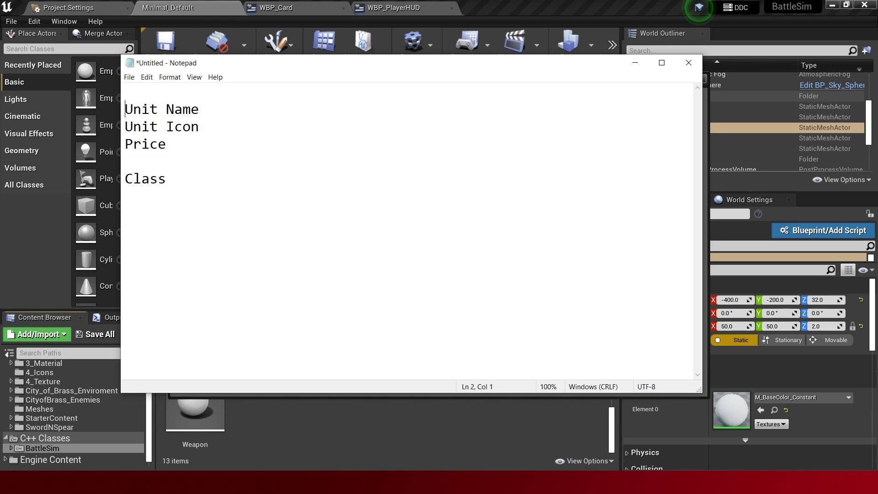
key(Return)
key(Up)
key(Up)
text(nit Ty)
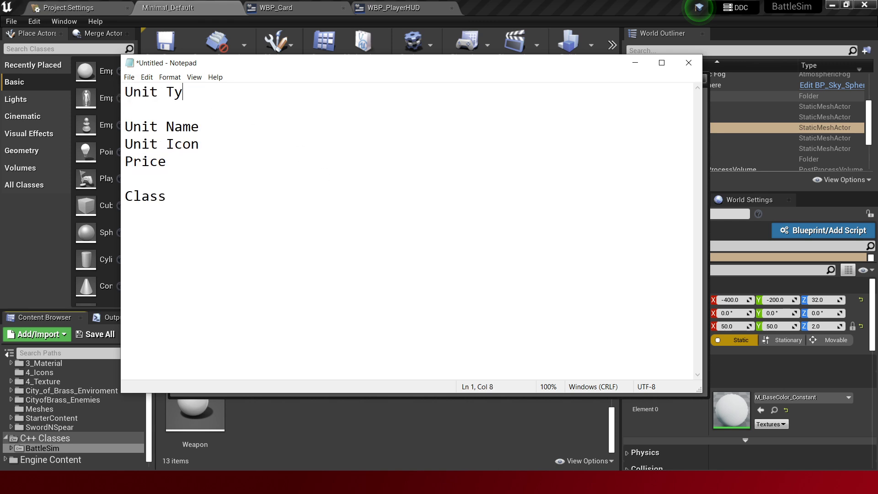
text(pe)
key(shift+Home)
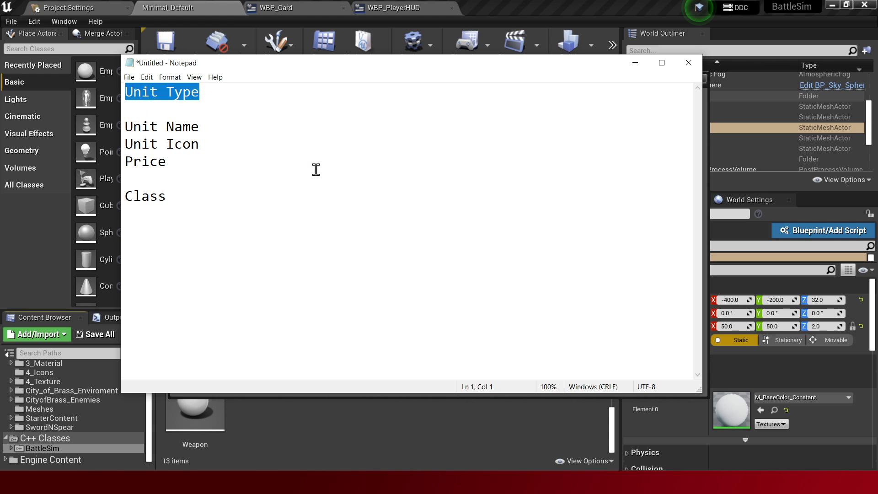
drag(275, 219, 80, 57)
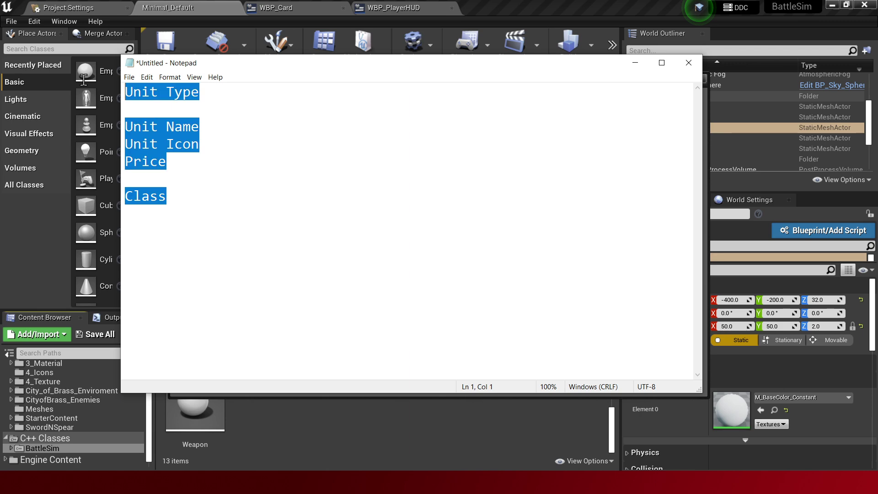
click(635, 63)
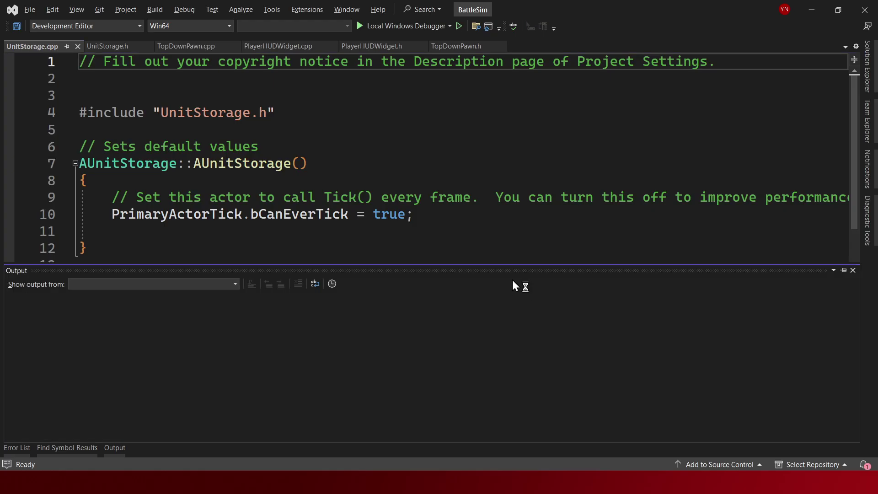
Set PrimaryActorTick.bCanEverTick to false in UnitStorage.cpp and save.
click(472, 197)
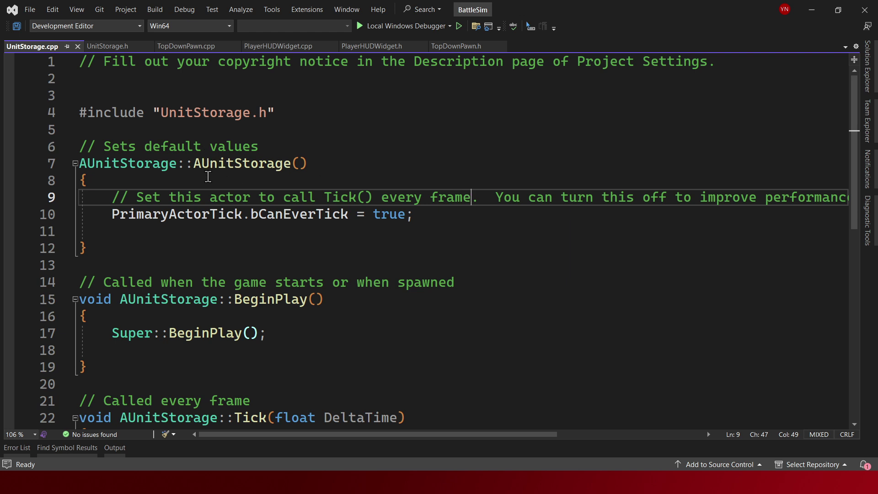
double_click(385, 215)
text(fa)
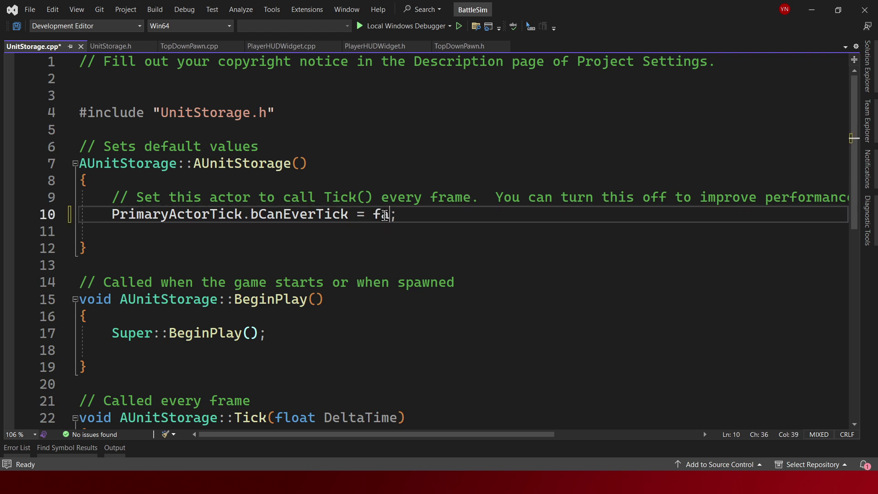
text(lse)
key(ctrl+s)
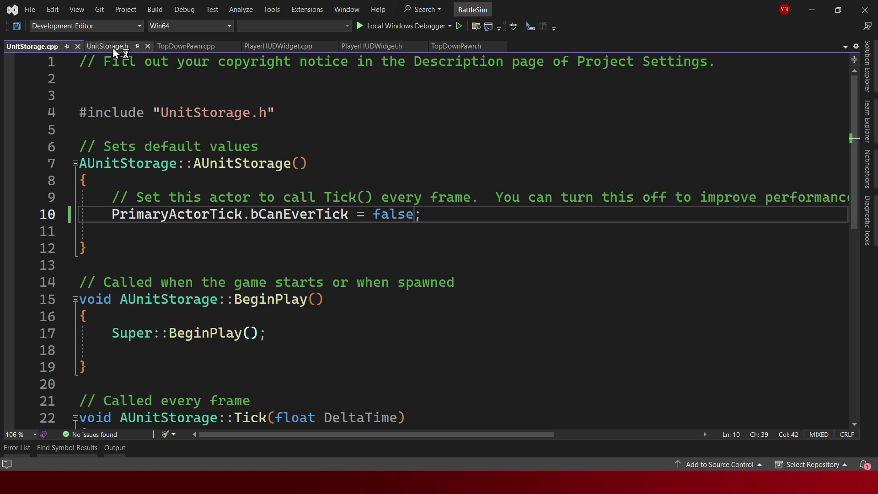
Check the field notes, then open UnitInfo.h from Solution Explorer.
key(alt+Tab)
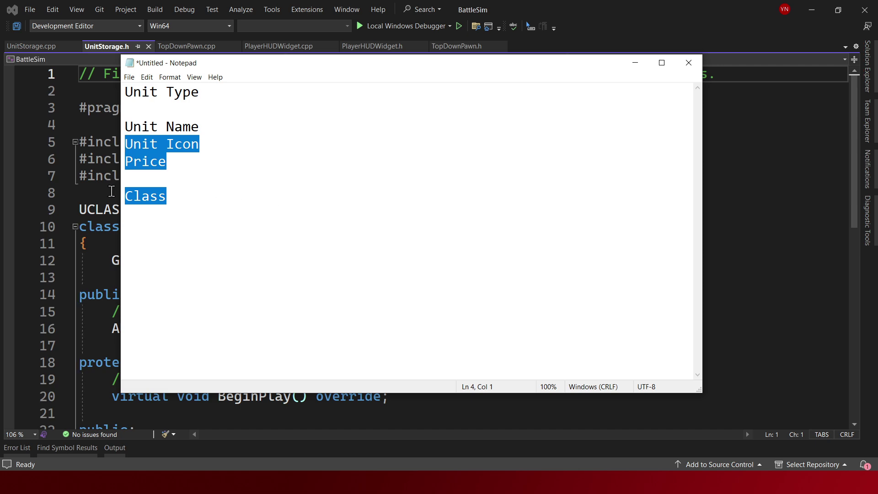
click(106, 179)
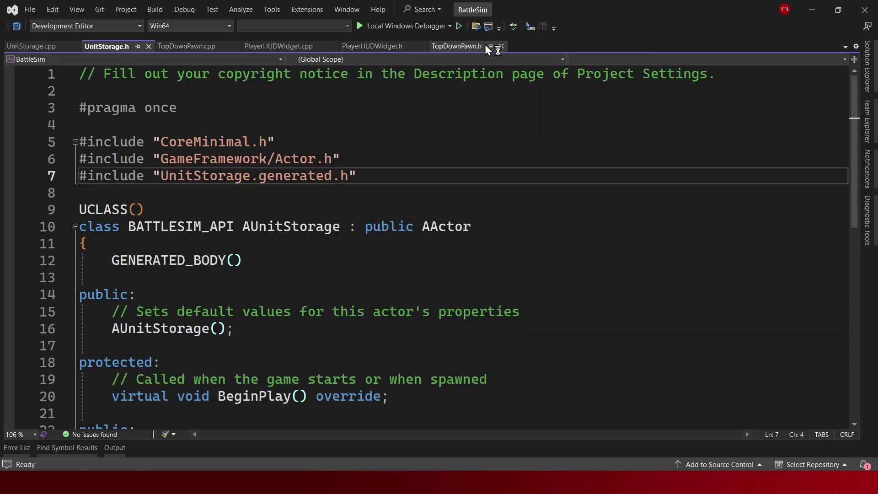
click(867, 67)
scroll(706, 371, down, 3)
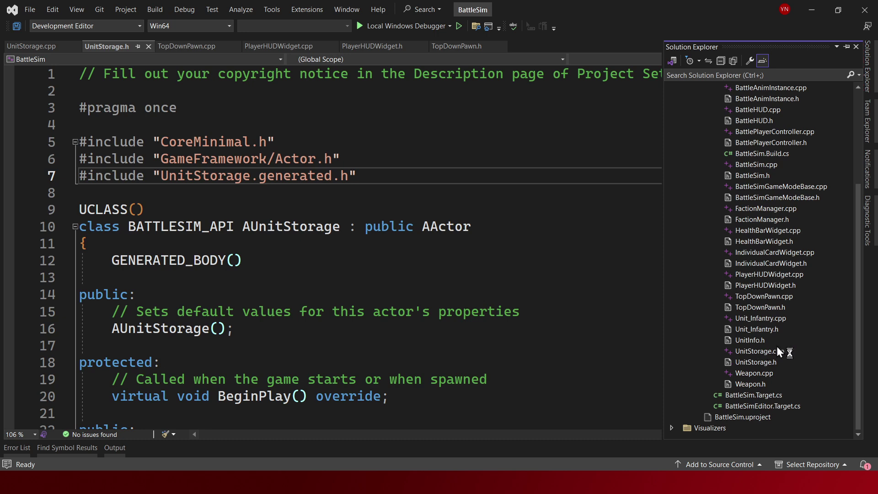
double_click(771, 342)
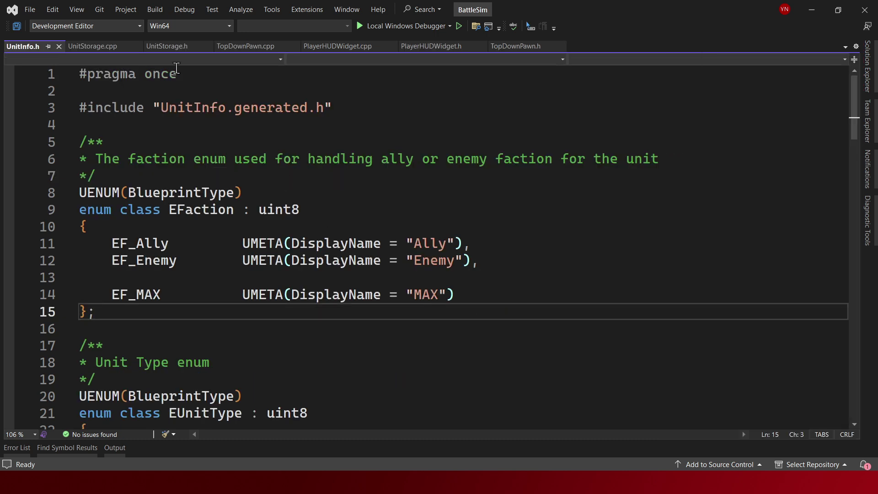
Add #include "UnitInfo.h" below the Actor.h include in UnitStorage.h, save, and go back to UnitInfo.h.
click(161, 46)
click(423, 160)
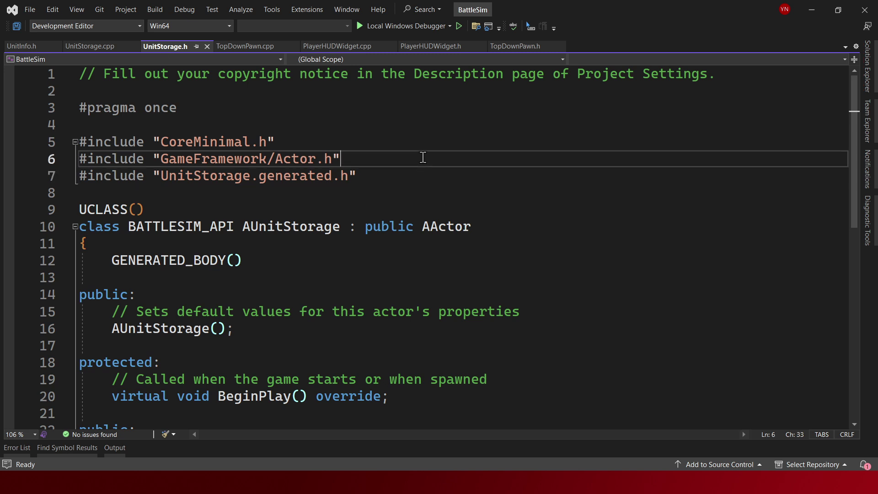
key(Return)
text(#include)
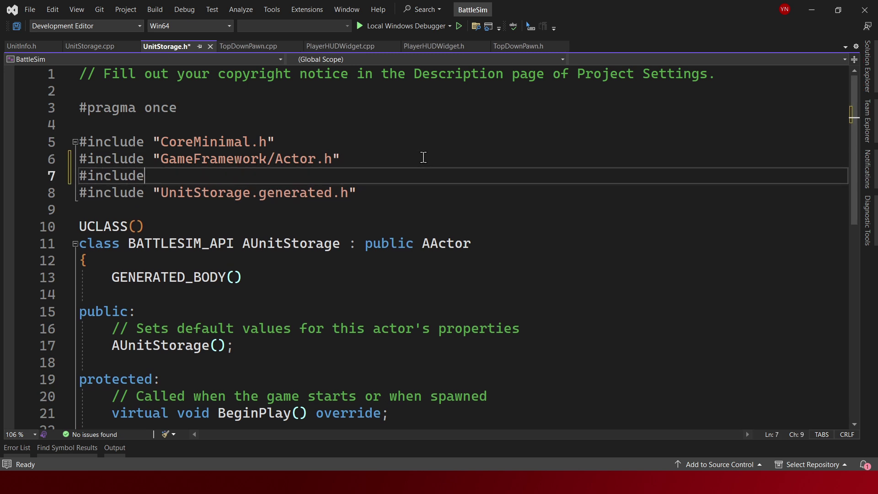
text( "UnitI)
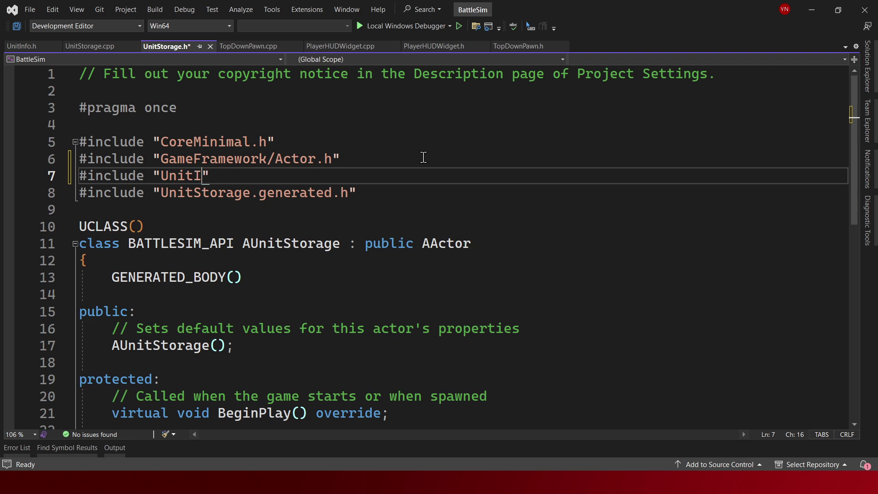
text(nfo.h)
key(ctrl+s)
click(21, 46)
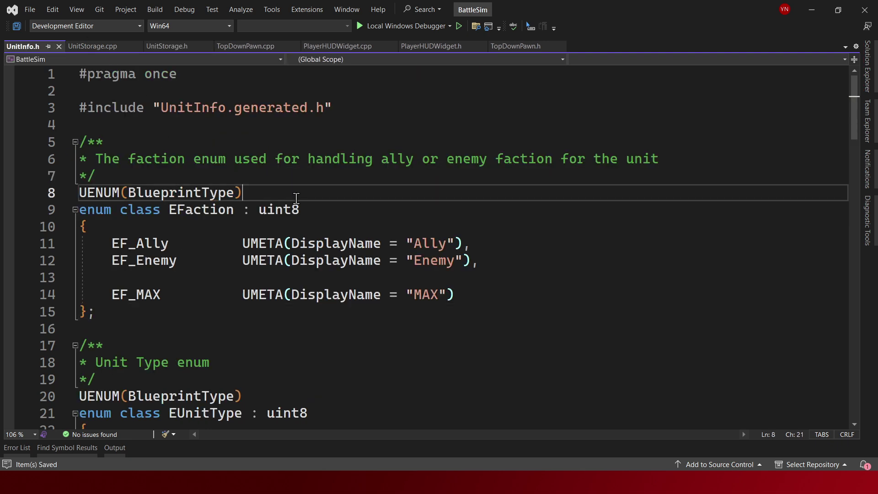
Scroll through UnitInfo.h to review the FUnitInfo struct's unit properties.
scroll(320, 207, down, 4)
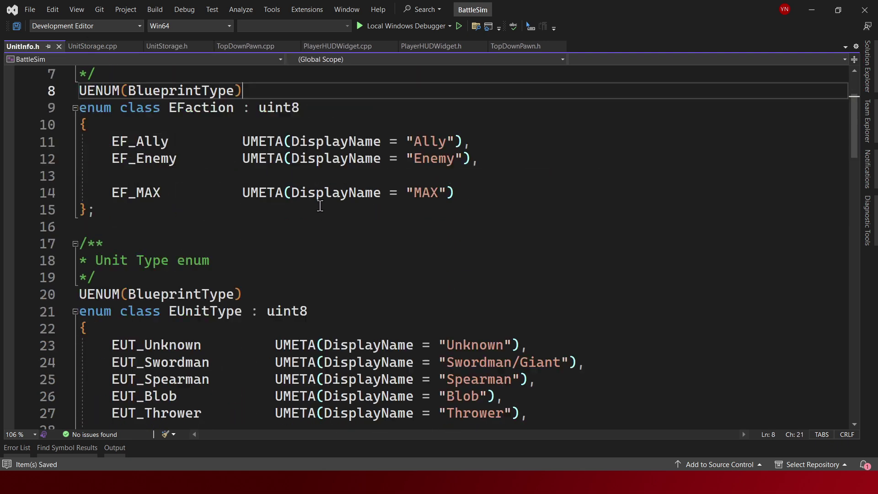
scroll(320, 207, down, 4)
scroll(320, 206, down, 2)
scroll(319, 207, down, 2)
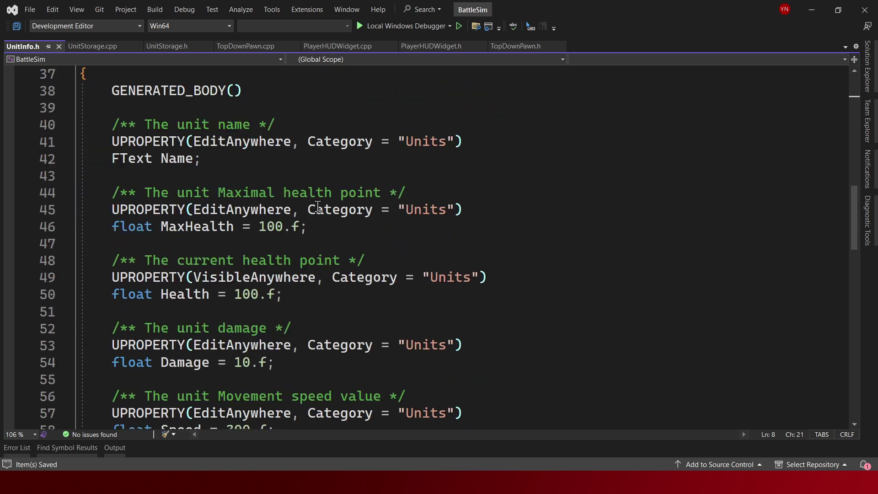
scroll(318, 207, down, 1)
scroll(317, 207, down, 3)
scroll(314, 204, down, 1)
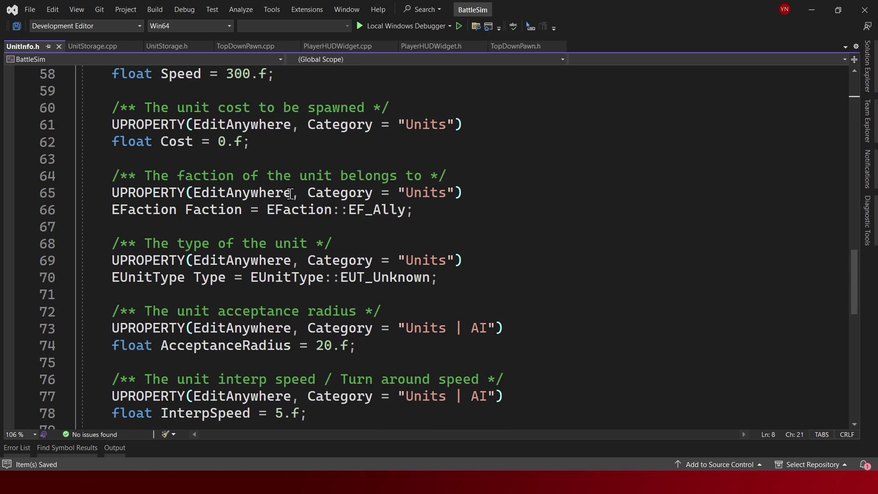
scroll(247, 256, down, 2)
scroll(247, 256, down, 3)
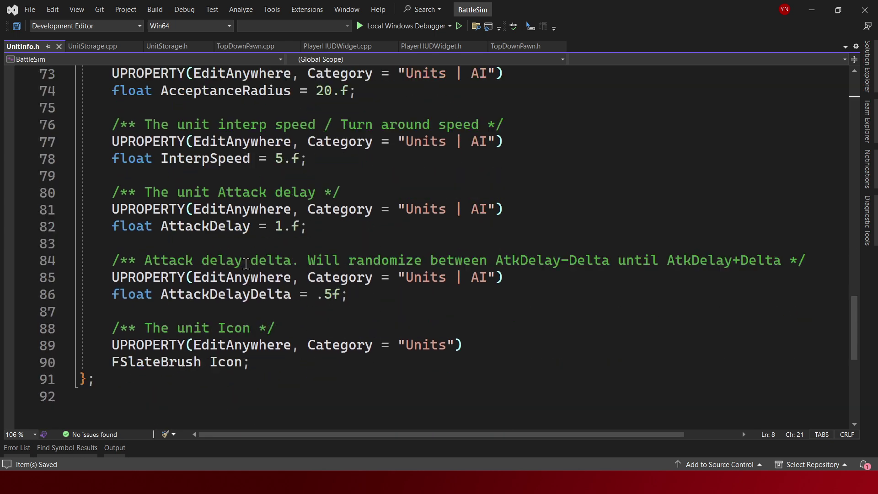
scroll(247, 256, down, 2)
scroll(181, 283, up, 1)
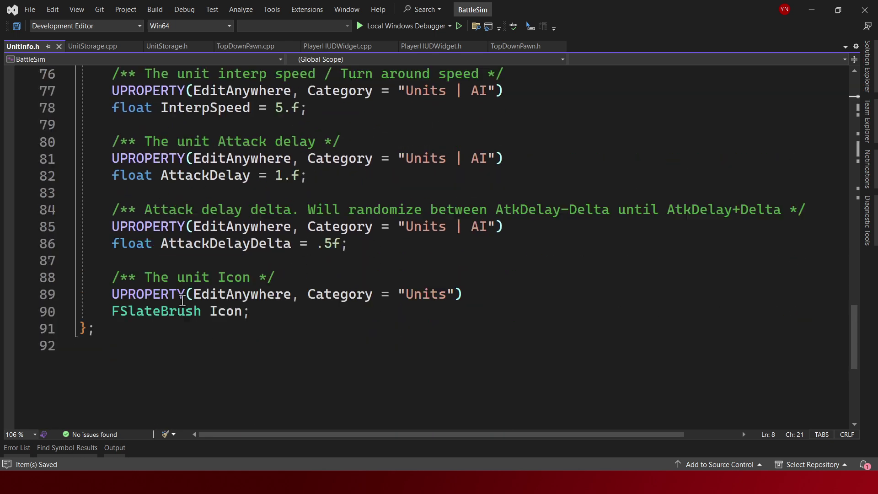
scroll(189, 301, down, 1)
scroll(192, 301, up, 2)
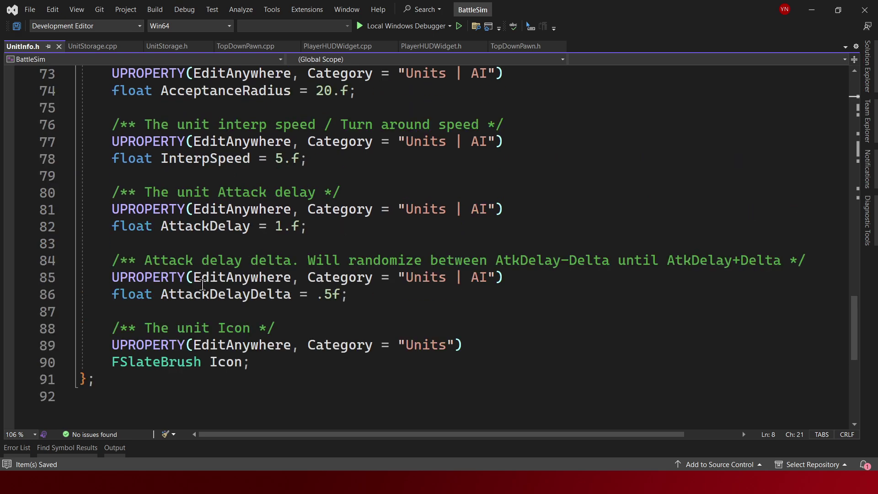
mouse_move(207, 285)
scroll(208, 283, up, 4)
scroll(210, 283, up, 4)
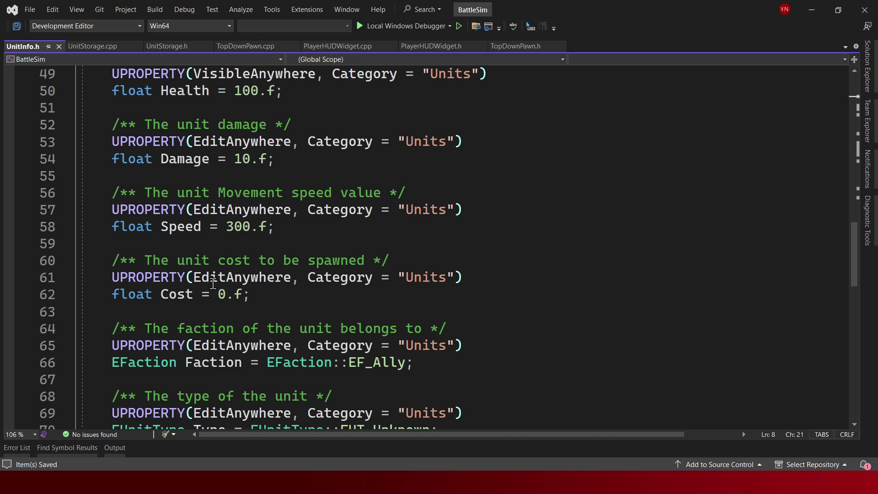
scroll(215, 283, up, 4)
scroll(231, 270, up, 3)
Select the FUnitInfo struct lines 41–91 and duplicate them below with Ctrl+D.
click(280, 224)
key(shift+Up)
key(shift+Up)
key(shift+Up)
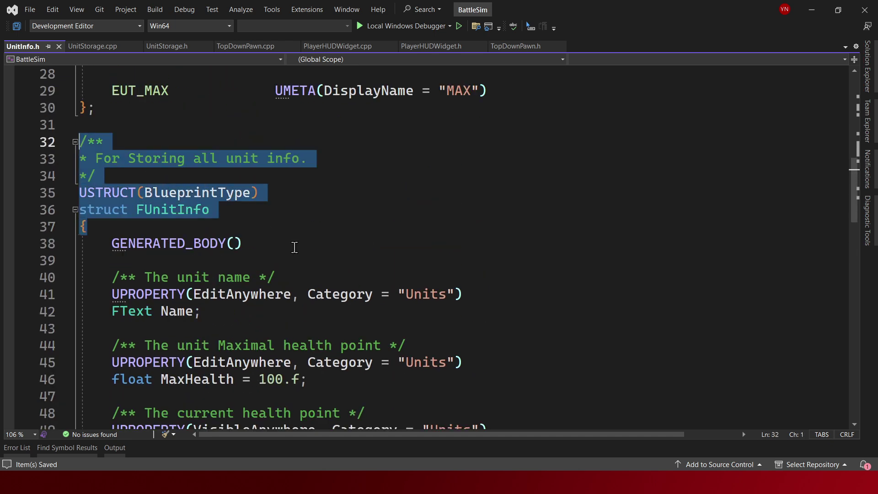
click(293, 244)
click(272, 229)
key(shift+Up)
key(shift+Up)
key(shift+Up)
click(297, 209)
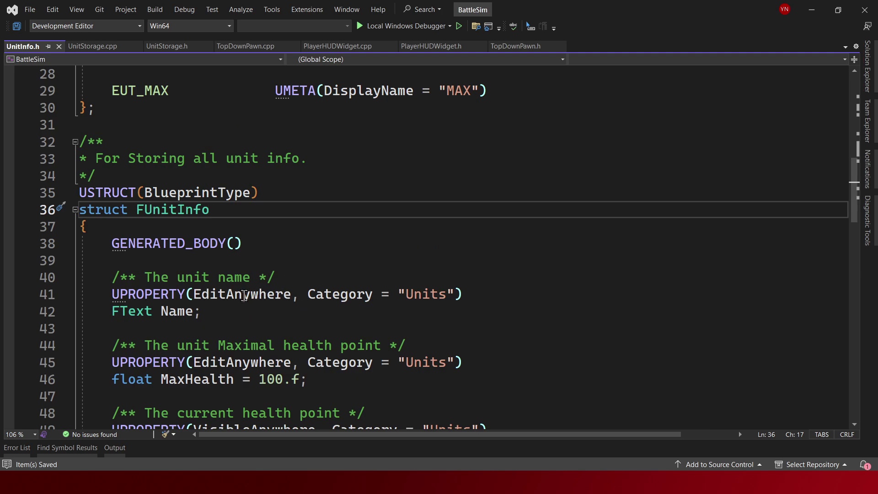
scroll(244, 295, down, 10)
scroll(228, 296, down, 9)
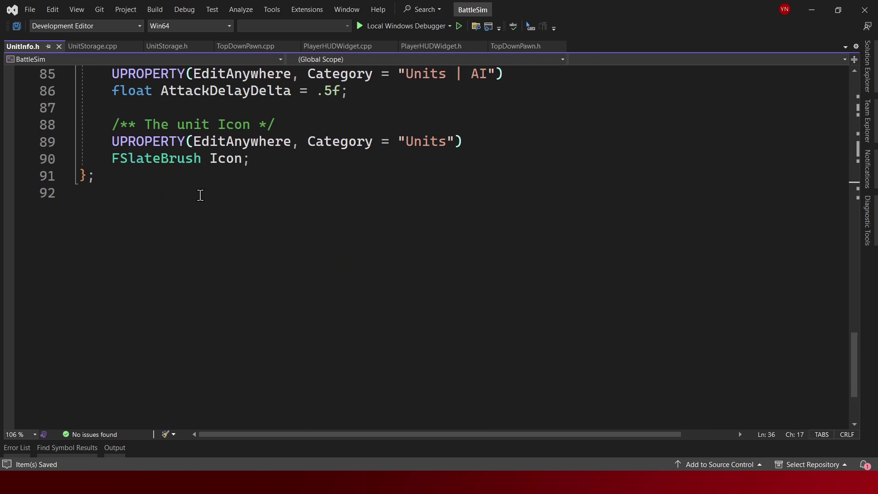
mouse_move(200, 195)
mouse_down()
mouse_move(83, 196)
mouse_move(113, 218)
mouse_up()
key(ctrl+d)
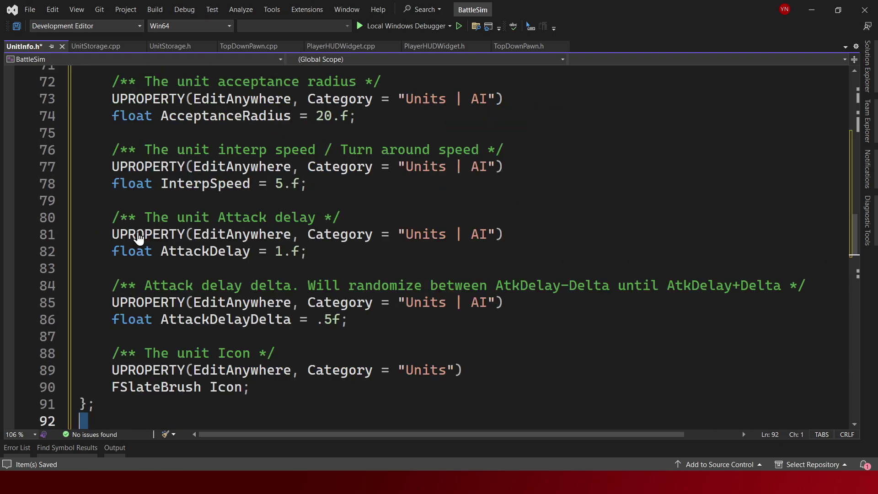
scroll(137, 237, down, 5)
Change the copied struct's comment to 'Some Unit info that is stored in the Unit Storage' and save.
click(140, 184)
text(\)
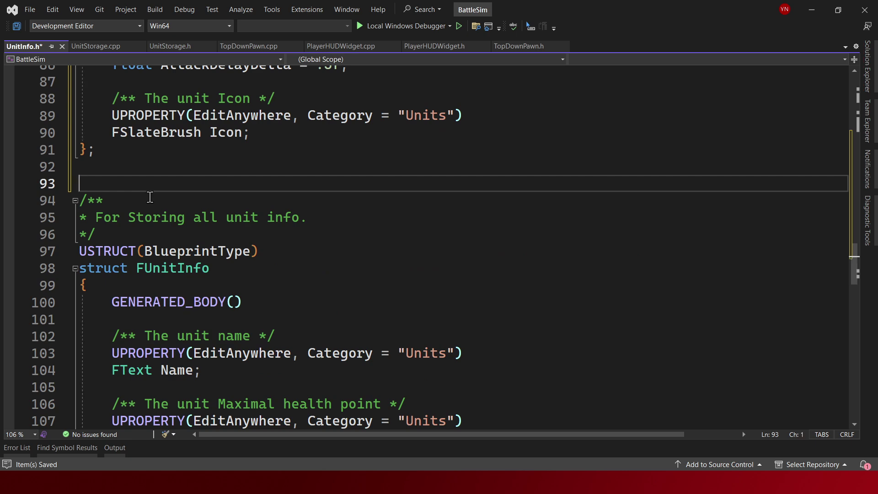
key(BackSpace)
key(ctrl+s)
drag(332, 200, 94, 201)
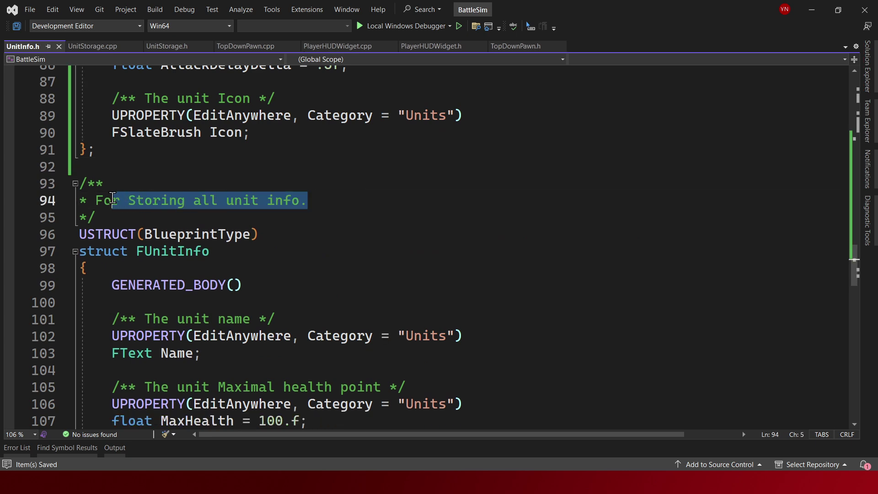
key(BackSpace)
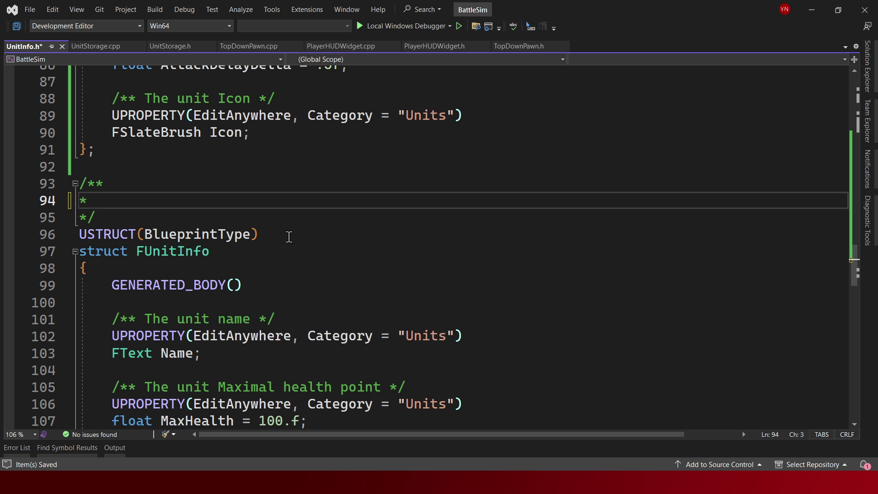
text(Some Uni)
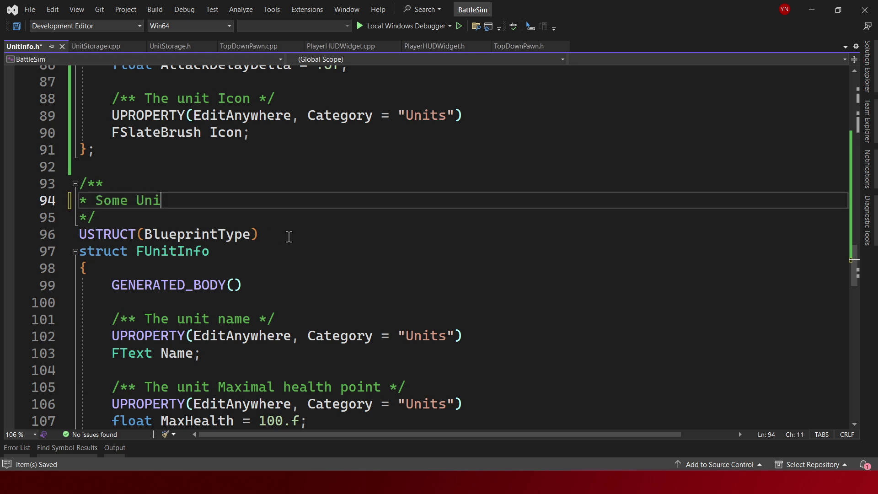
text(t info that is stored in )
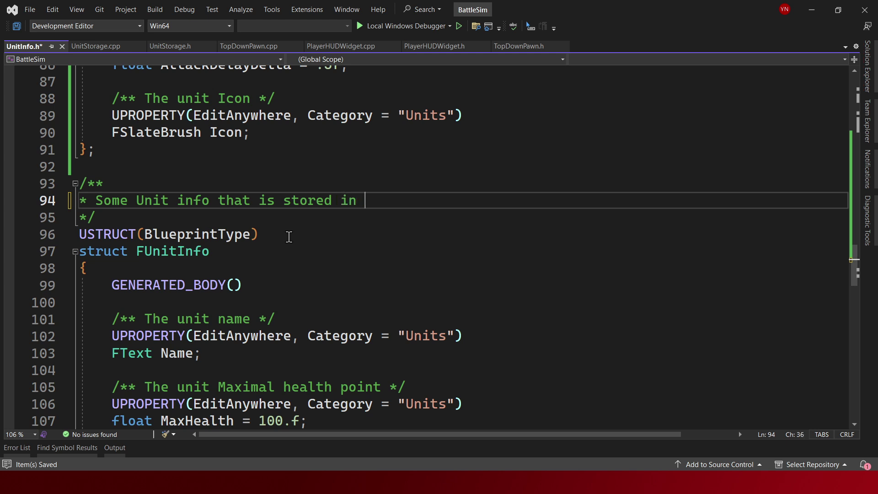
text(the Unit )
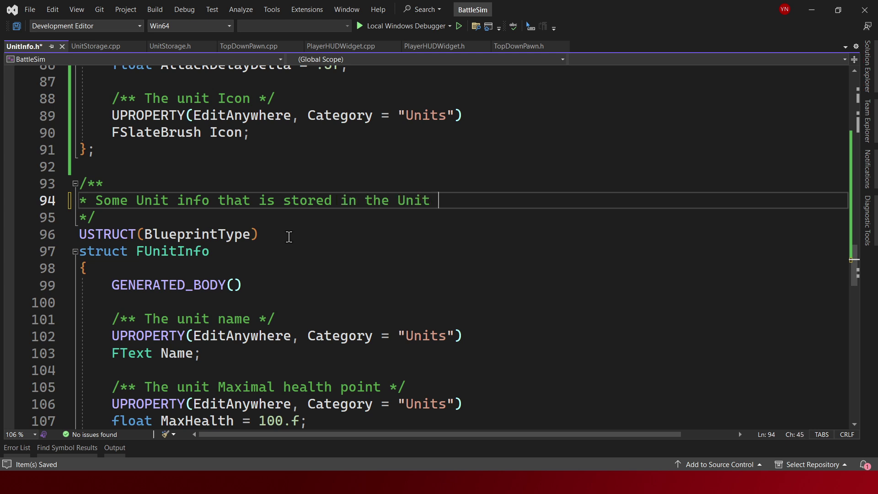
text(Storage)
key(ctrl+s)
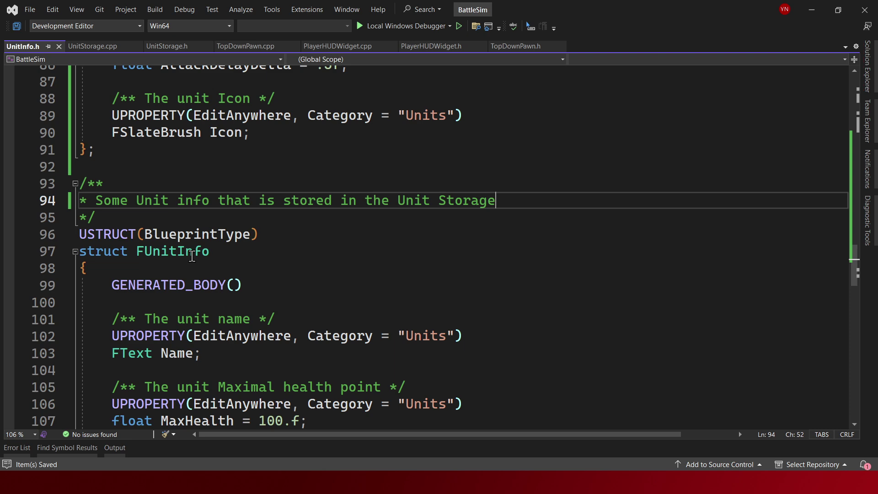
Rename the duplicated struct from FUnitInfo to FUnitData.
click(170, 253)
drag(245, 252, 176, 255)
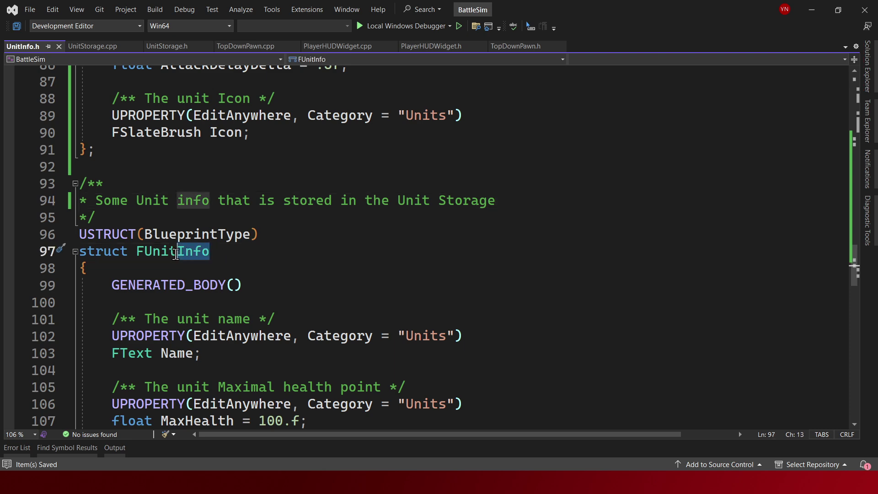
text(Data)
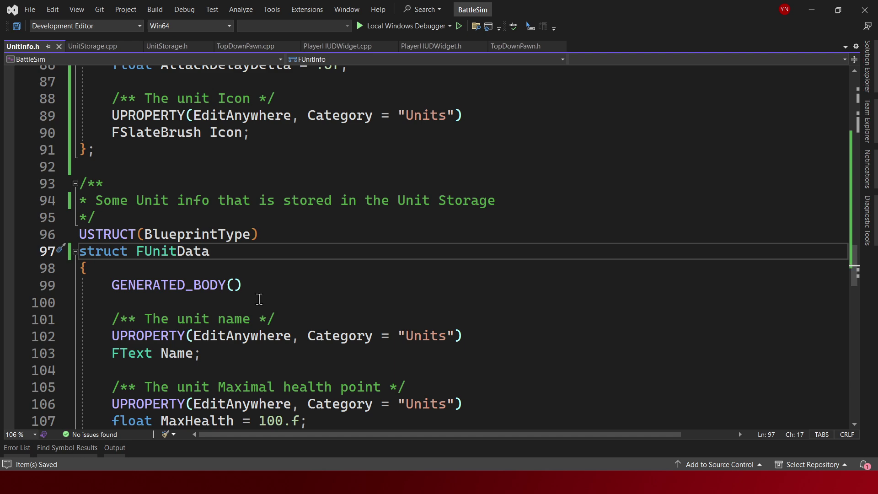
scroll(249, 329, down, 1)
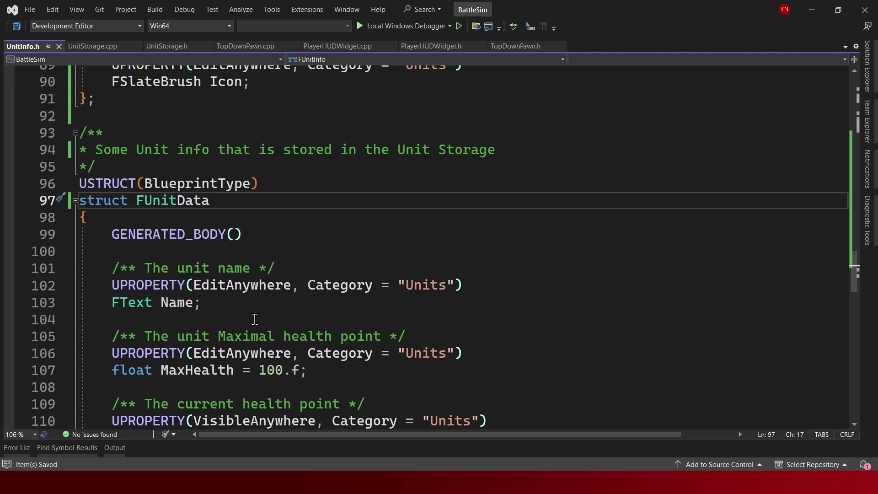
scroll(263, 283, down, 1)
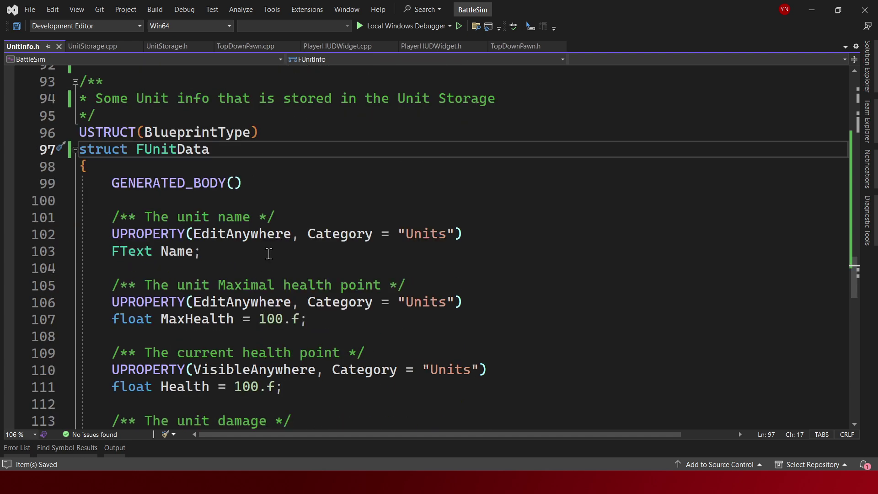
drag(268, 252, 323, 296)
scroll(302, 284, down, 2)
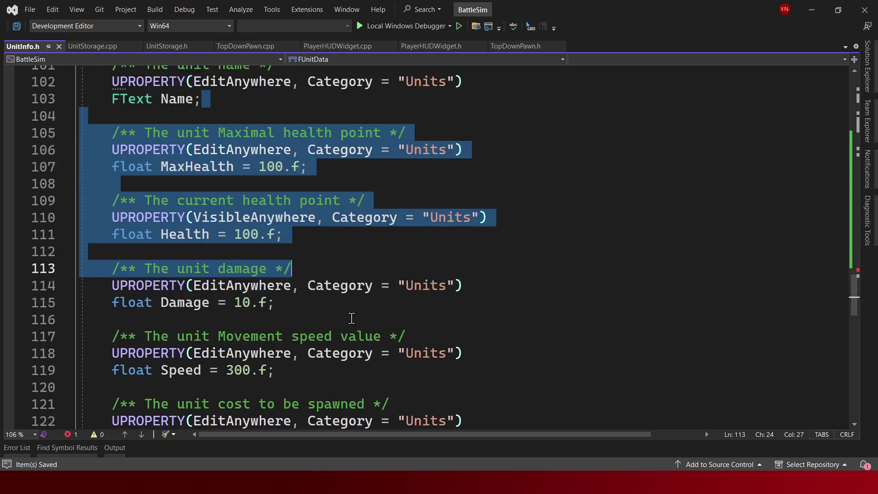
Delete the health, damage and speed fields from FUnitData, keeping a blank line after Name.
scroll(349, 317, down, 4)
drag(323, 296, 351, 236)
key(Delete)
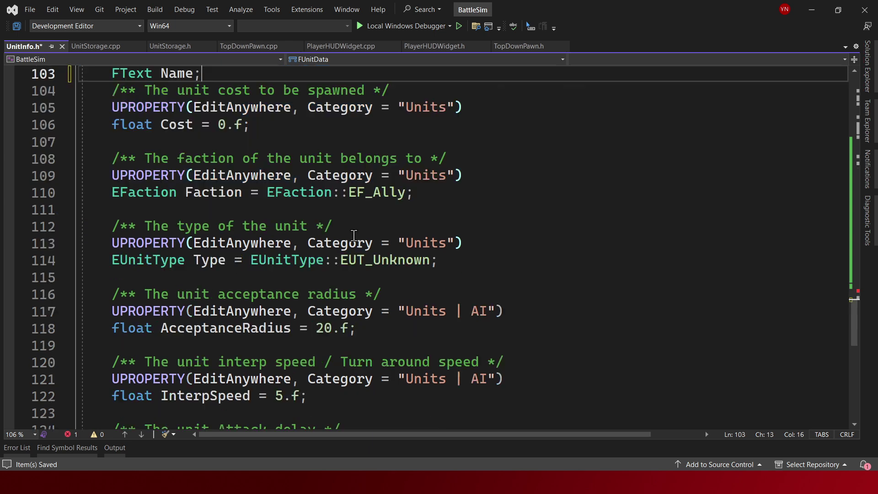
scroll(361, 247, up, 1)
scroll(361, 251, up, 1)
key(Return)
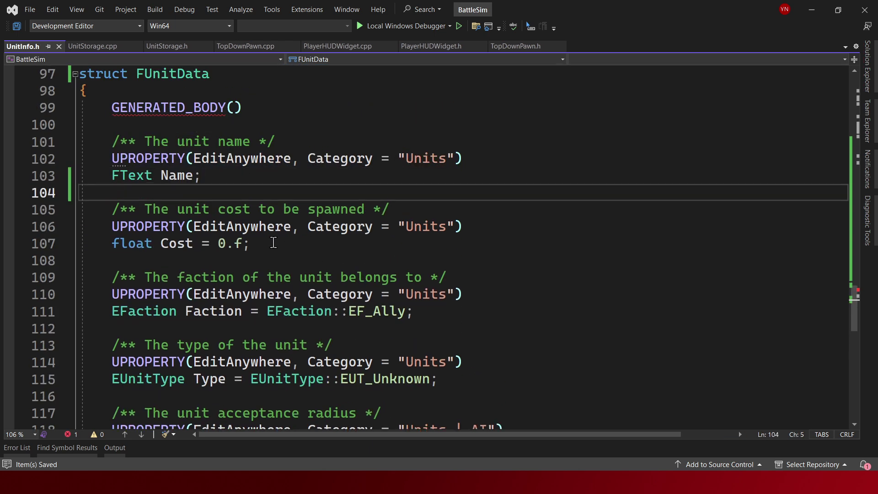
Remove the AI and attack fields so only Name, Cost and Icon remain, and save UnitInfo.h.
scroll(297, 275, down, 1)
mouse_move(278, 267)
mouse_down()
mouse_move(319, 286)
mouse_move(436, 294)
mouse_up()
scroll(319, 287, down, 1)
scroll(462, 280, down, 1)
scroll(448, 288, down, 1)
scroll(437, 293, down, 1)
scroll(436, 294, down, 1)
scroll(436, 294, down, 1)
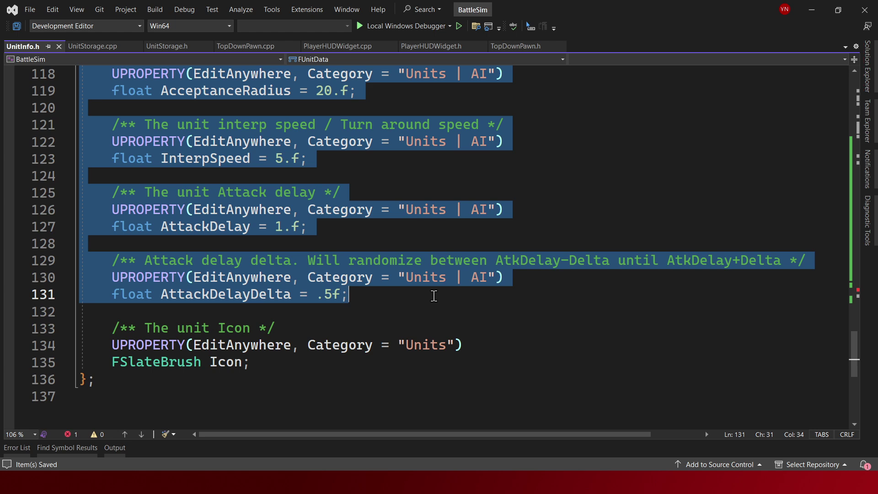
key(Delete)
scroll(433, 309, up, 2)
key(BackSpace)
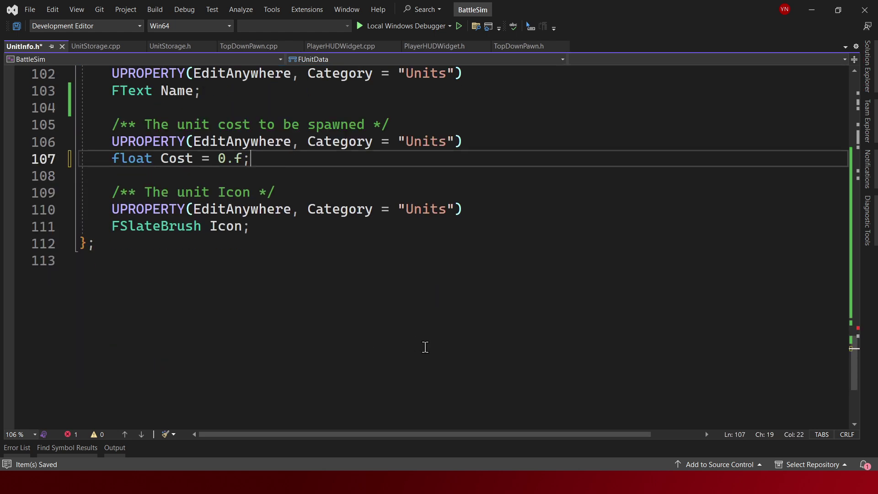
key(ctrl+s)
Add a TSubclassOf<AActor> UnitTemplate member below the Icon field.
scroll(419, 359, up, 2)
click(309, 329)
key(Return)
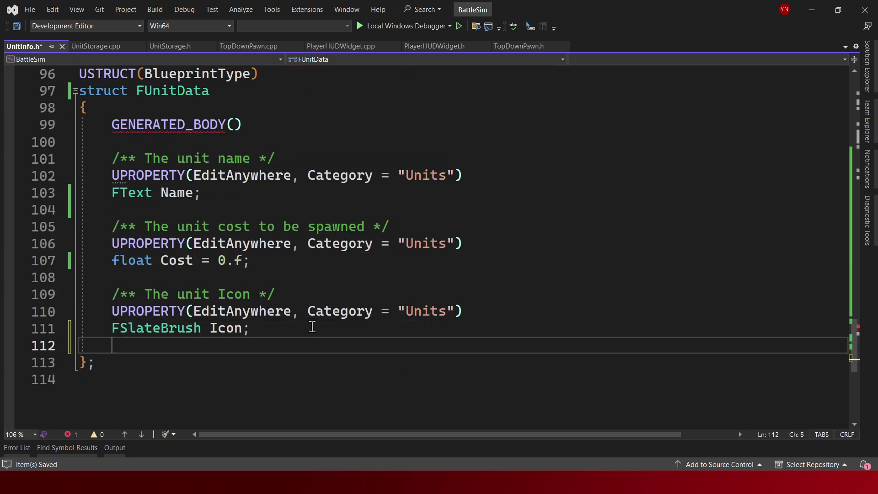
key(Return)
text(TSubclassOf<>)
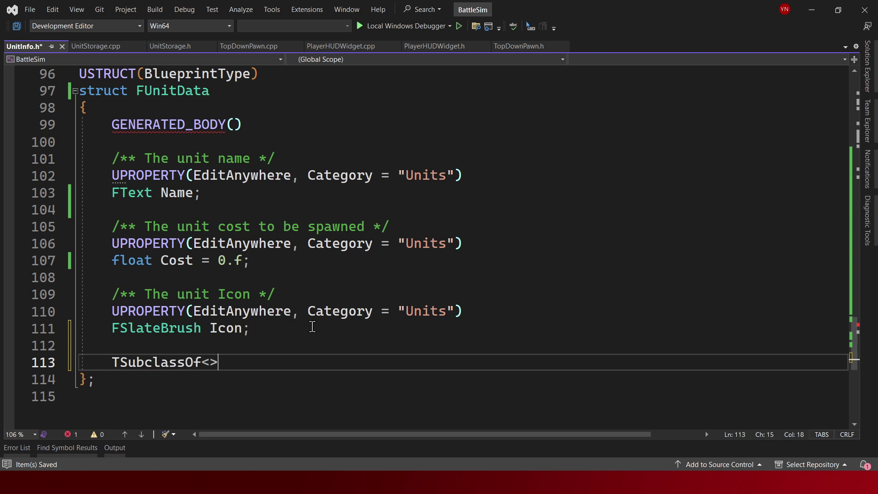
key(Left)
text(AActor)
key(Right)
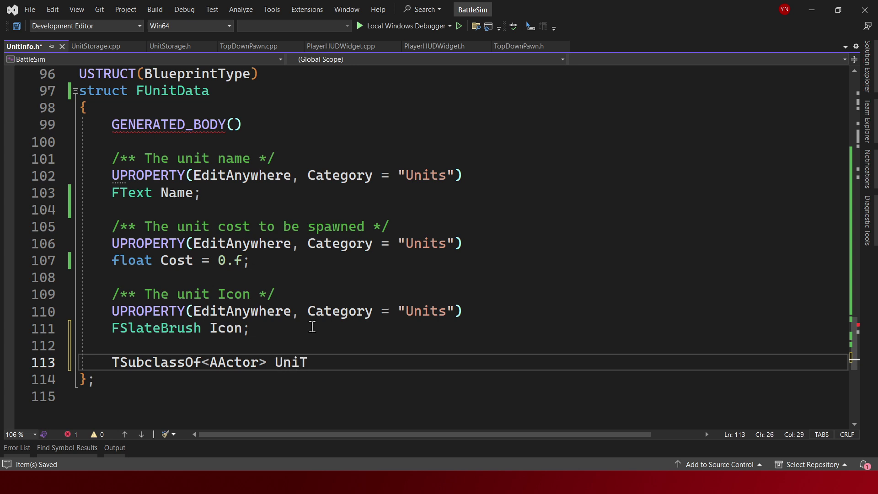
text(plate;)
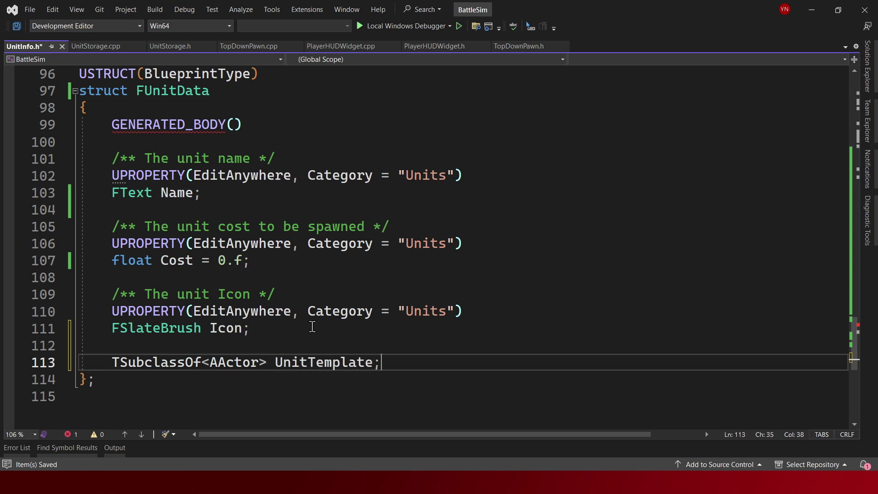
Give UnitTemplate the copied EditAnywhere Units UPROPERTY and a comment reworded to 'template'.
key(Up)
key(Up)
key(Up)
key(ctrl+c)
key(Down)
key(Down)
key(Down)
key(ctrl+v)
key(Up)
key(Up)
key(Up)
key(ctrl+d)
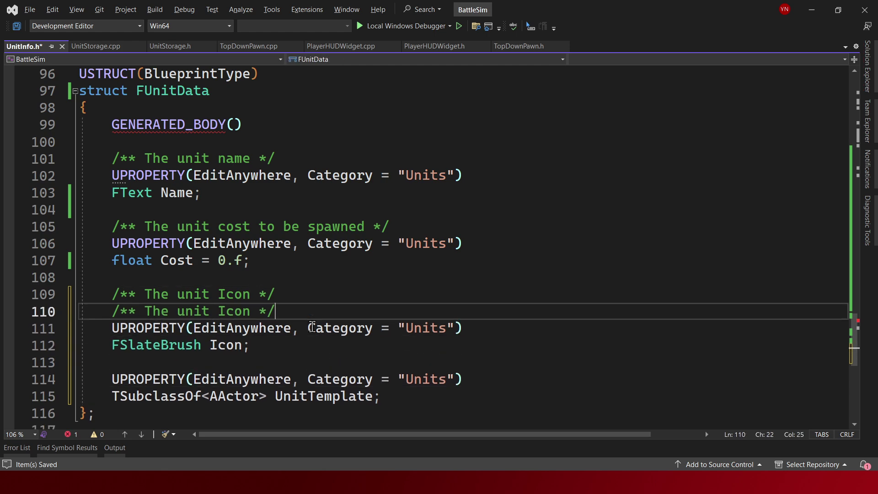
key(alt+Down)
key(alt+Down)
key(alt+Down)
key(Left)
key(Left)
key(Left)
key(ctrl+shift+Left)
text(t)
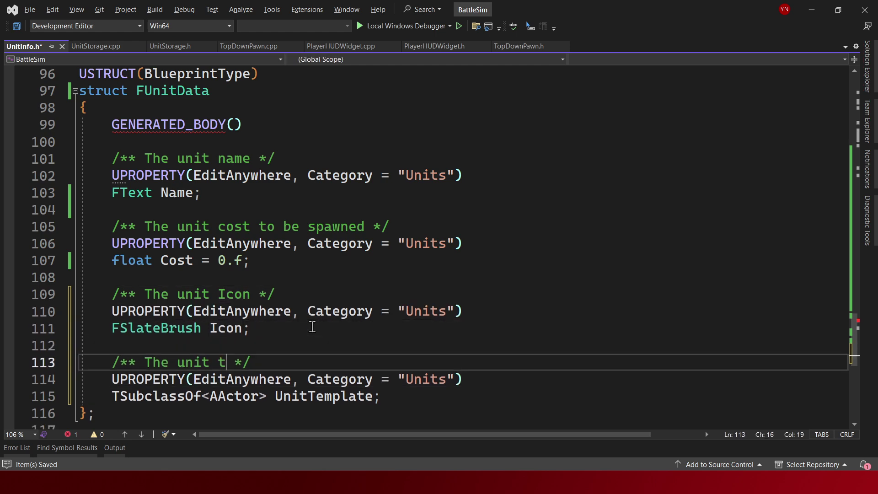
text(emplate)
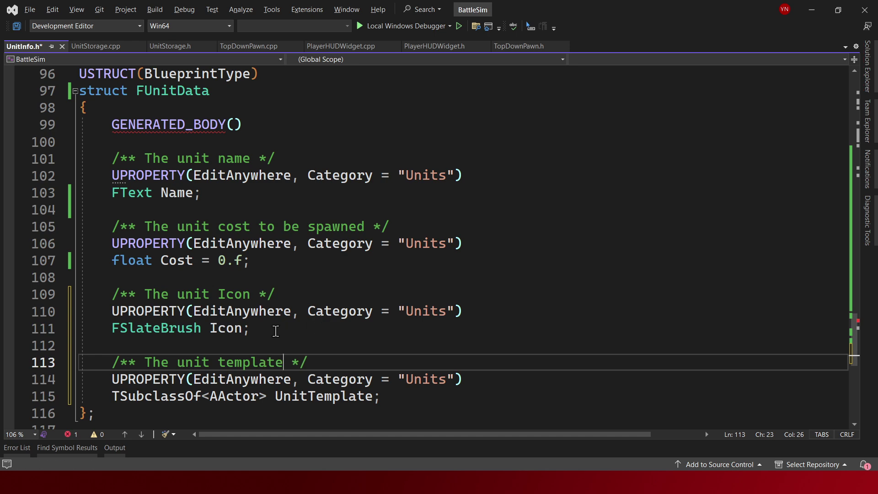
Look over the finished struct and close UnitInfo.h.
scroll(255, 106, up, 7)
click(255, 106)
scroll(255, 106, down, 3)
scroll(179, 245, down, 1)
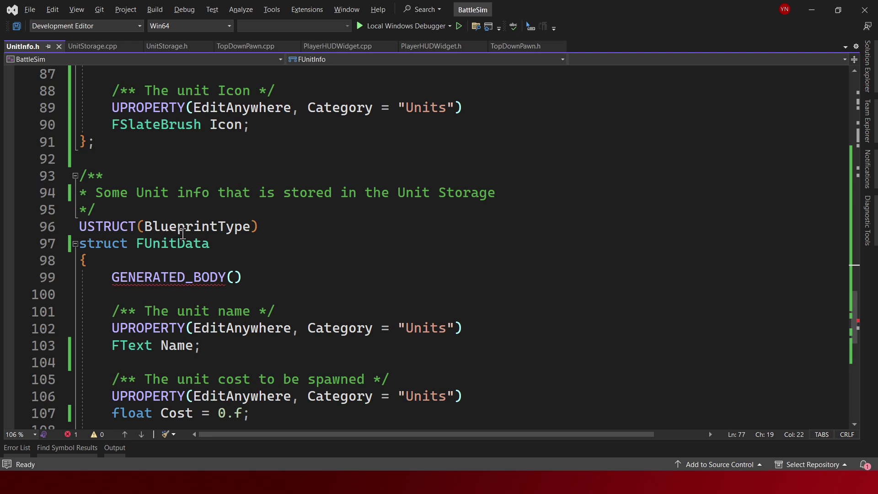
key(ctrl+F4)
Add a protected: section after BeginPlay in UnitStorage.h, removing the Tick declaration.
scroll(231, 273, down, 2)
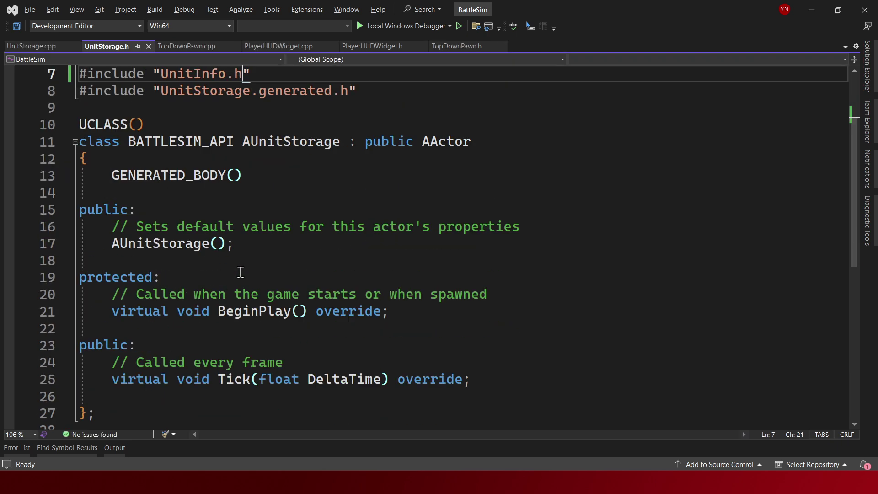
scroll(243, 271, down, 2)
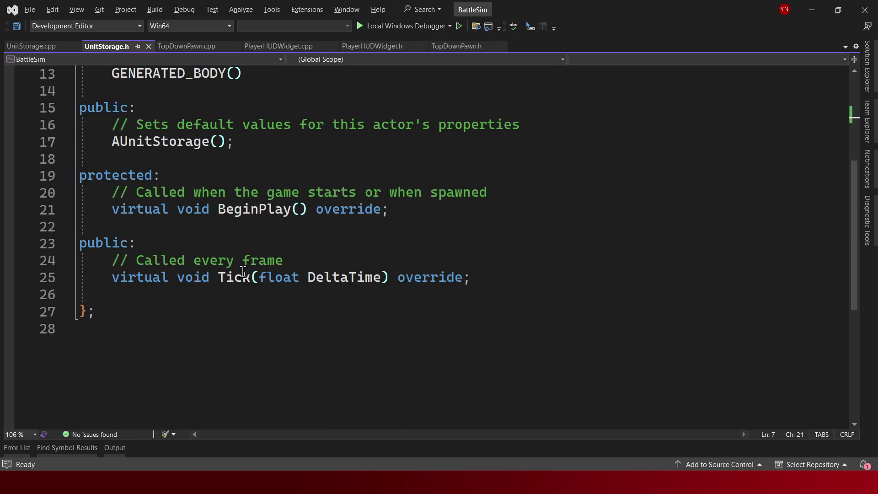
click(474, 208)
key(Return)
key(Return)
text(protect)
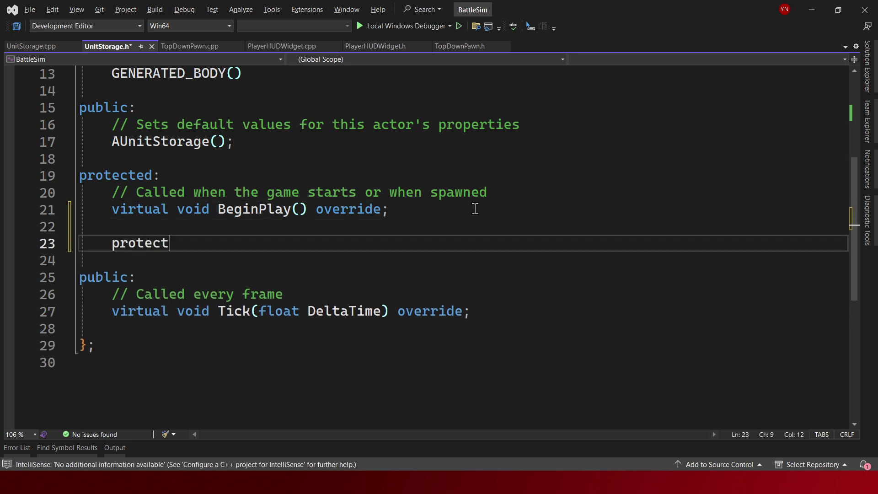
text(ed:)
key(Return)
key(shift+Down)
key(shift+Down)
key(shift+Down)
key(shift+Down)
key(shift+Down)
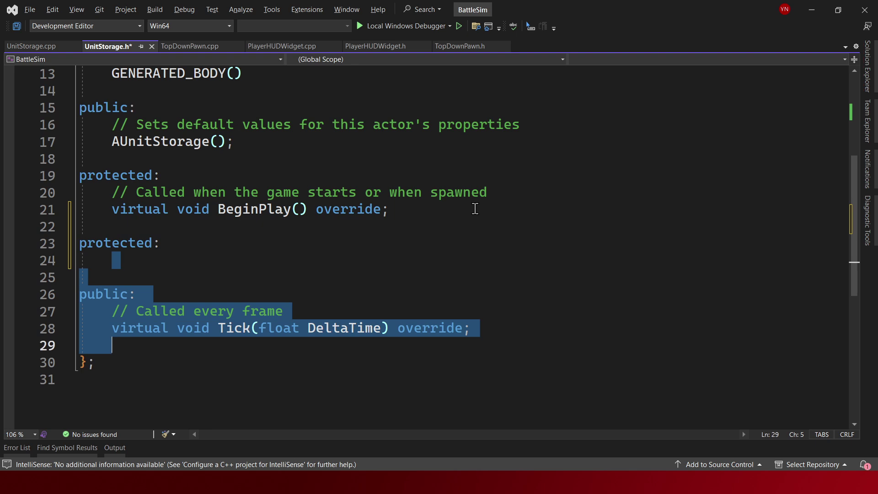
key(Delete)
key(Return)
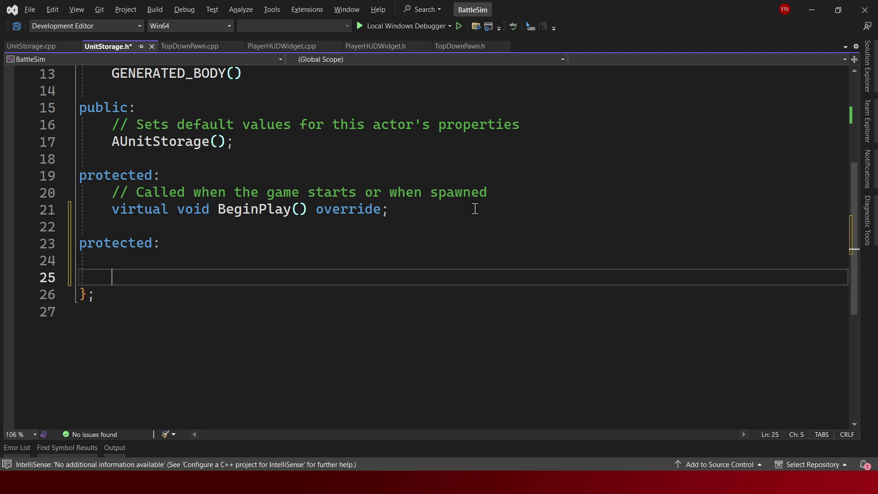
Declare TMap<EUnitType, FUnitData> UnitsData; in the protected section, correcting the name to UnitsData.
text(TMap>)
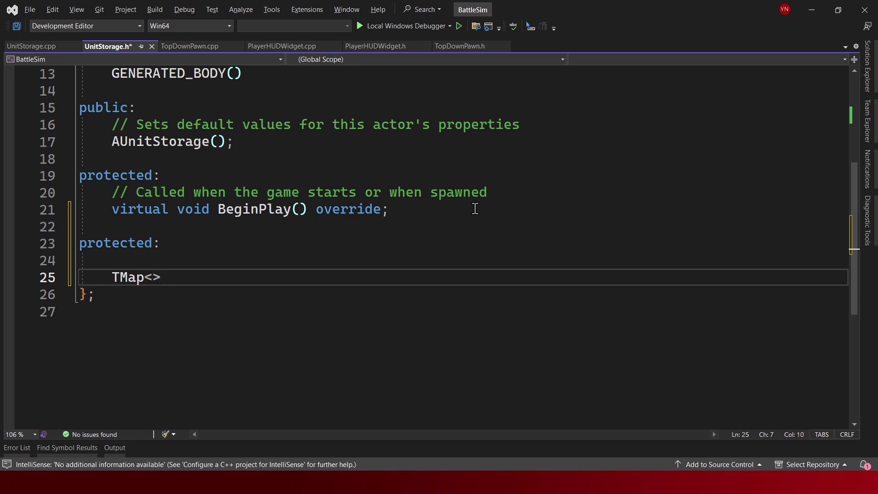
text(UnitT)
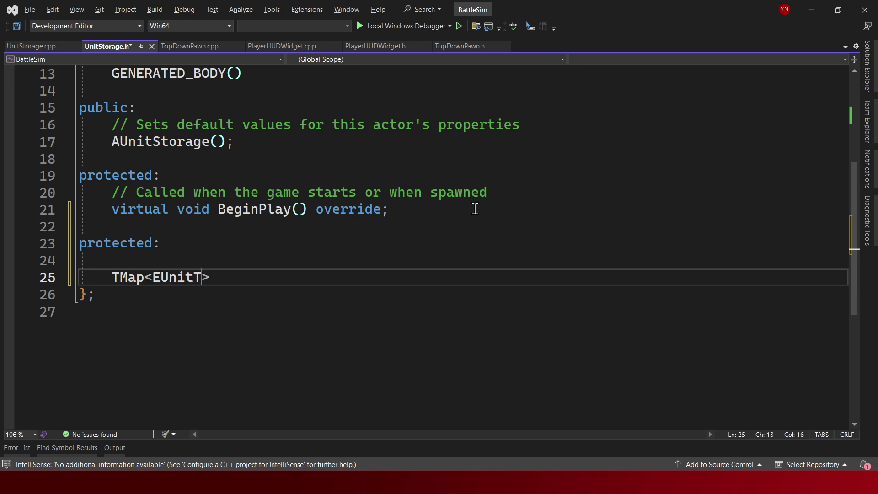
text(ype,)
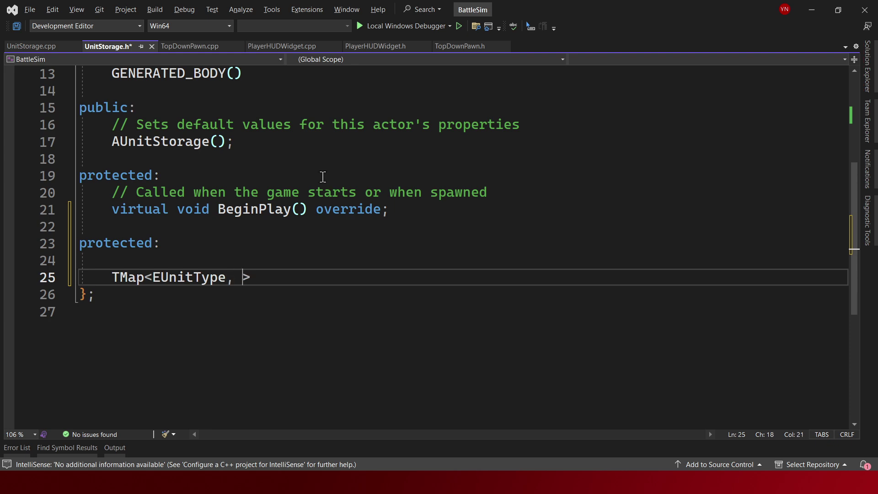
scroll(230, 190, up, 4)
double_click(205, 178)
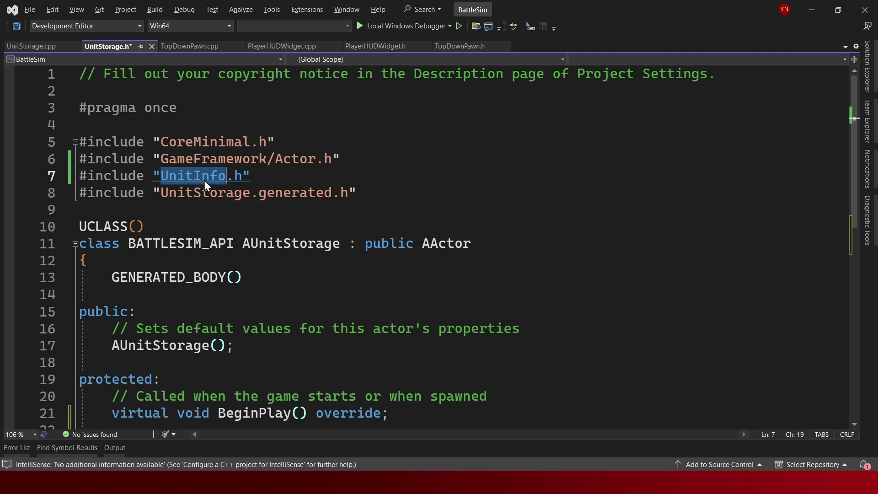
ctrl+click(223, 184)
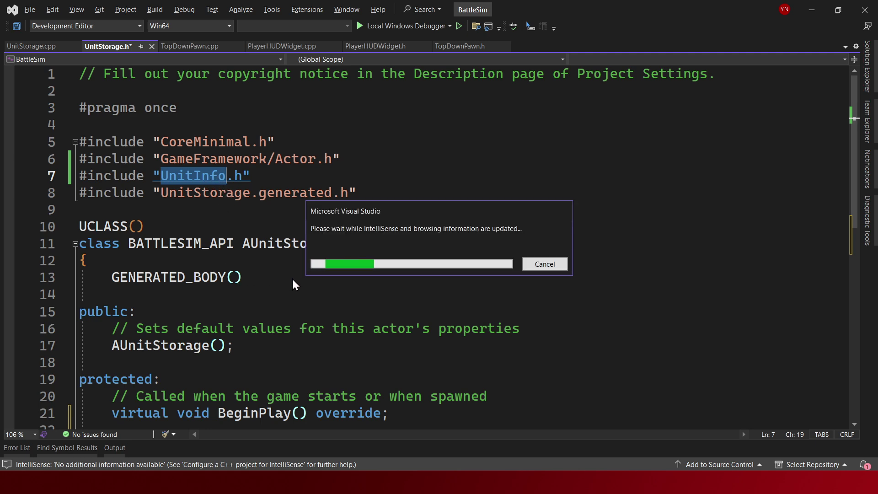
click(542, 266)
scroll(323, 298, down, 4)
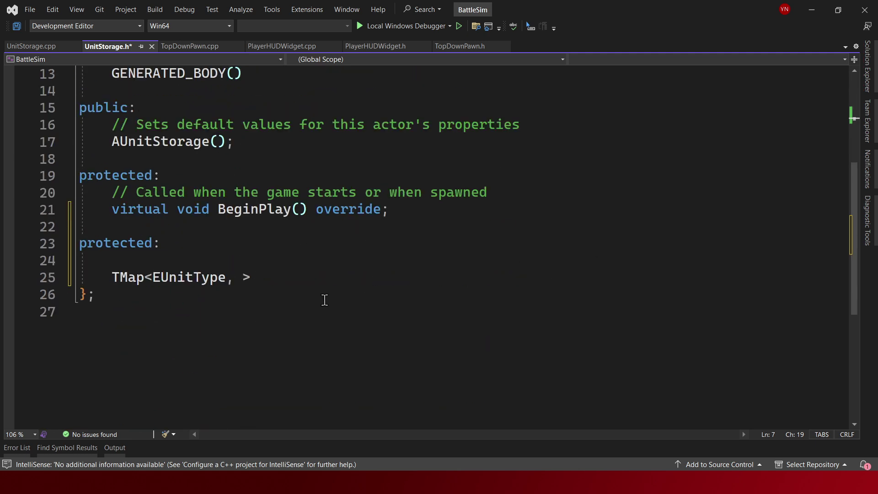
click(237, 279)
text(EU)
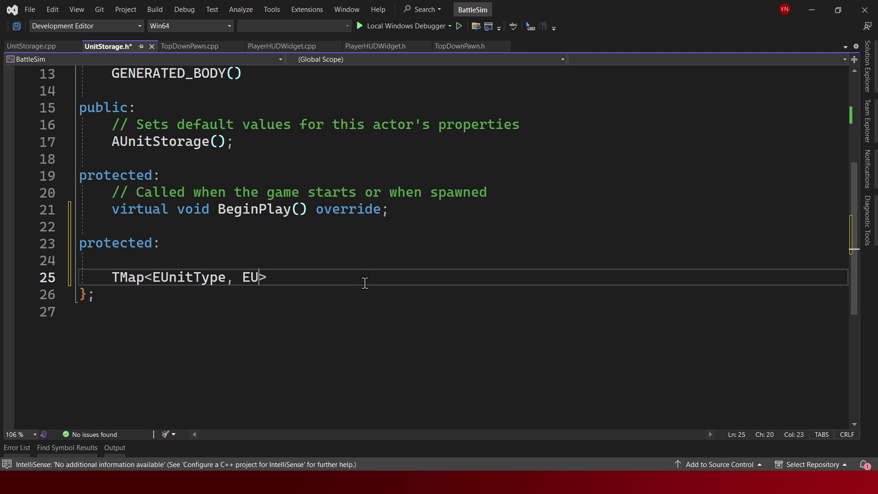
key(BackSpace)
key(BackSpace)
text(FUnitData> )
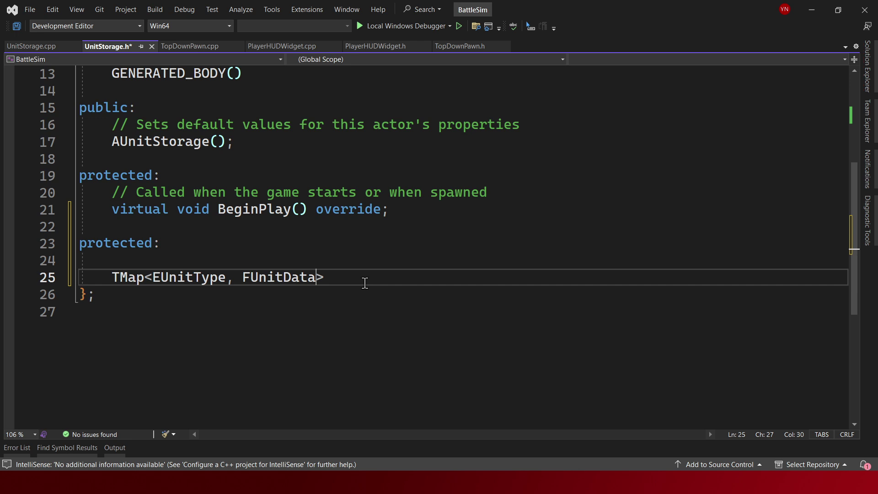
text(UnitD)
text(ata;)
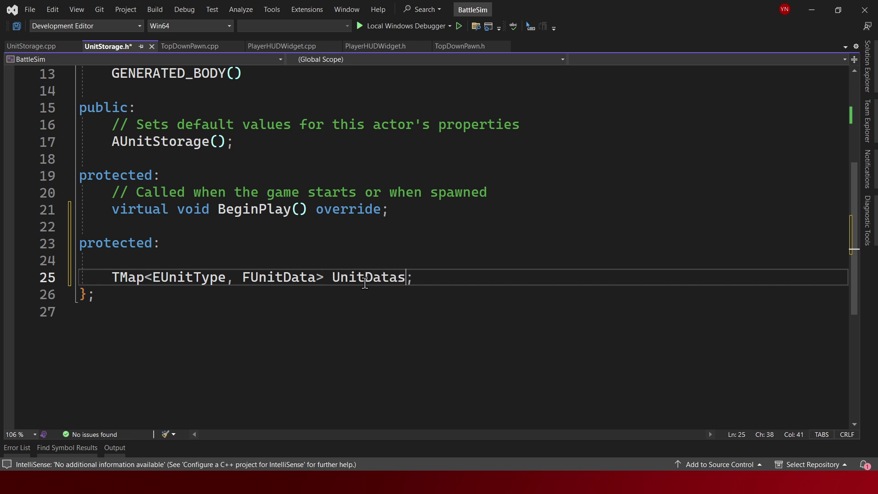
key(Left)
text(s)
scroll(391, 314, up, 1)
Add /** The units data */ and UPROPERTY(EditAnywhere, Category = "Units") above UnitsData, then save.
click(199, 301)
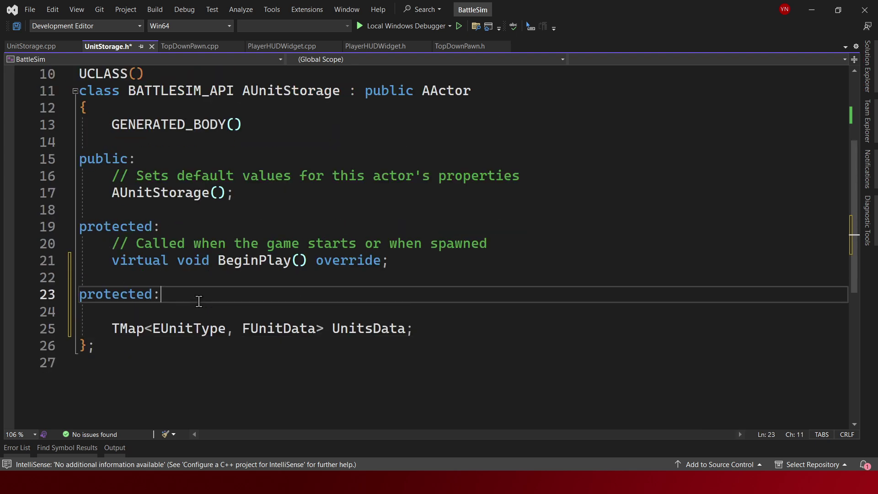
key(Down)
text(/** )
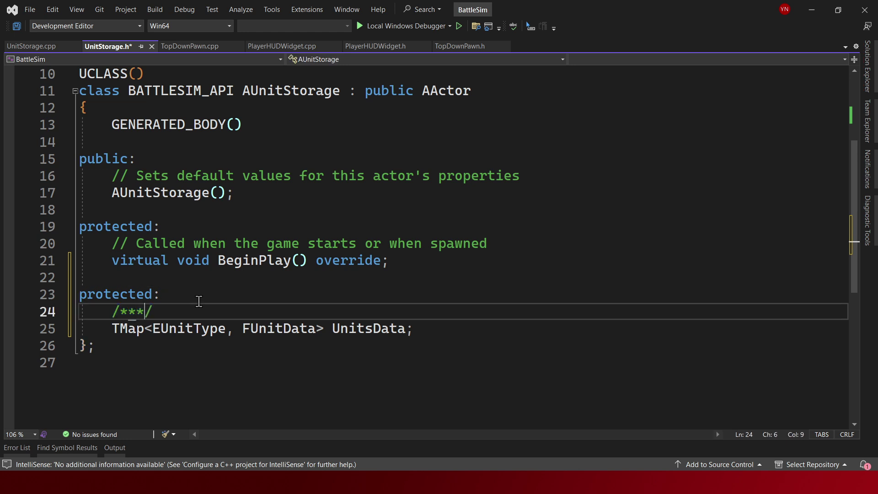
text(The units  )
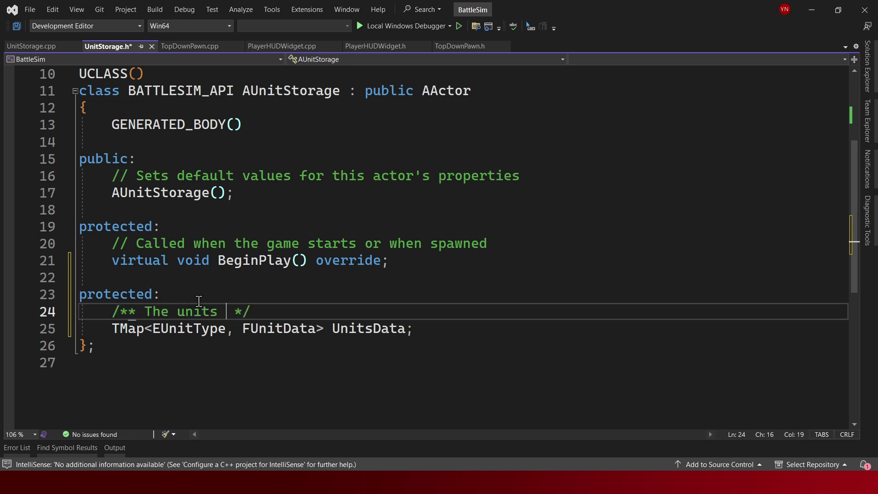
text(data)
key(End)
key(Return)
text(UP)
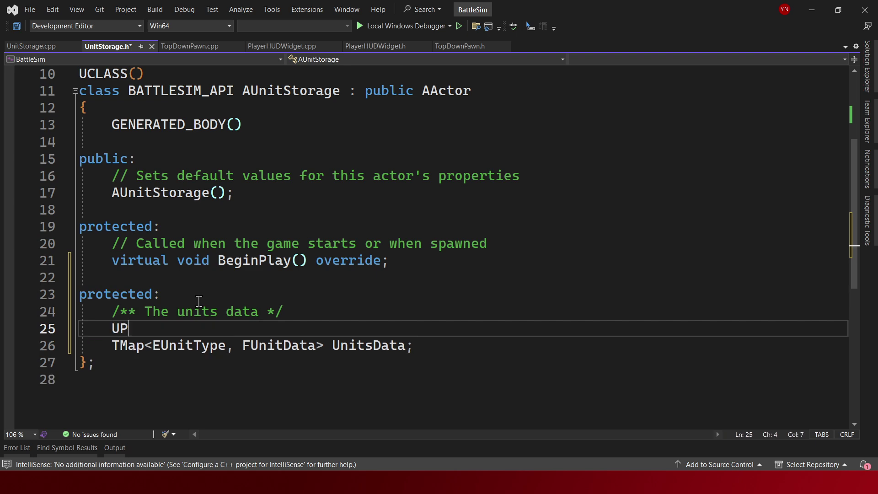
text(ROPERTY(Edi)
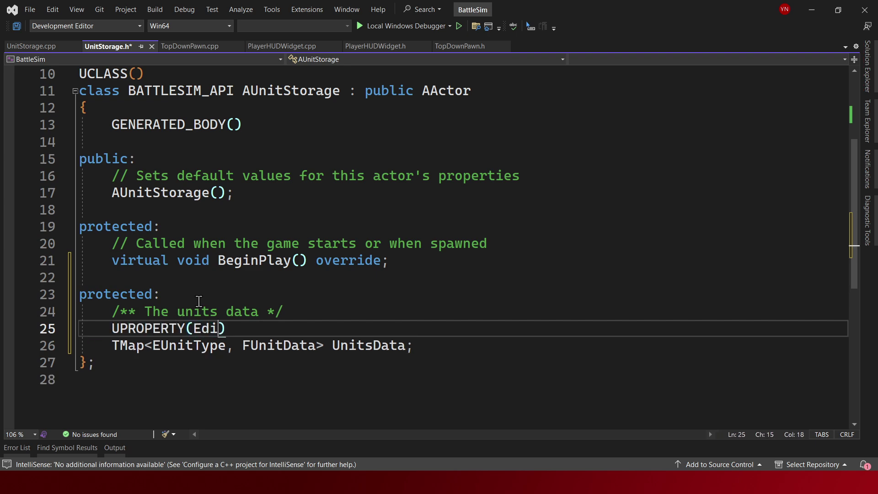
text(tAnywhere, Ca)
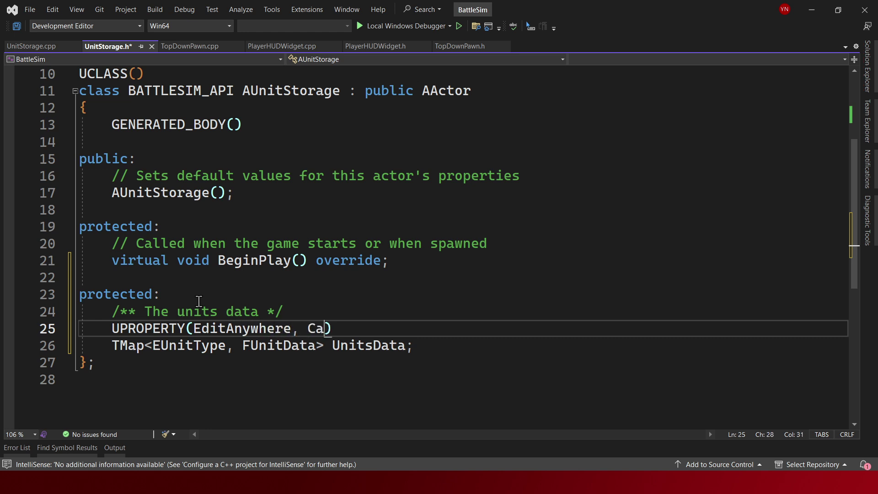
text(tegho)
key(BackSpace)
key(BackSpace)
text(ory = )
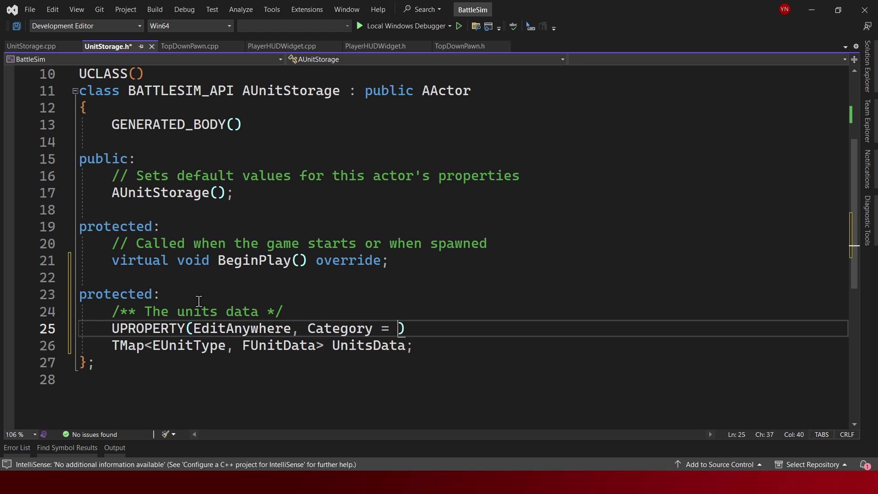
text("Units)
key(Down)
key(ctrl+s)
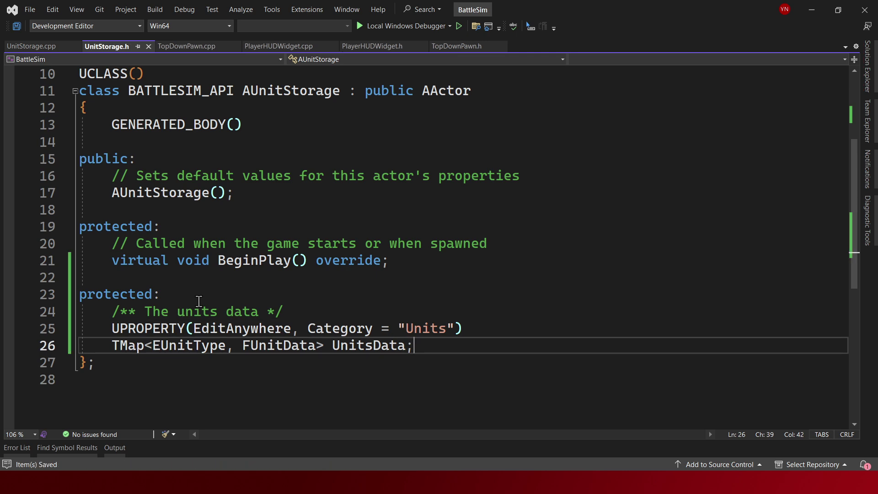
Open a blank line in the public section below the constructor.
key(Up)
key(Up)
key(Up)
key(Up)
key(Up)
key(Up)
key(Up)
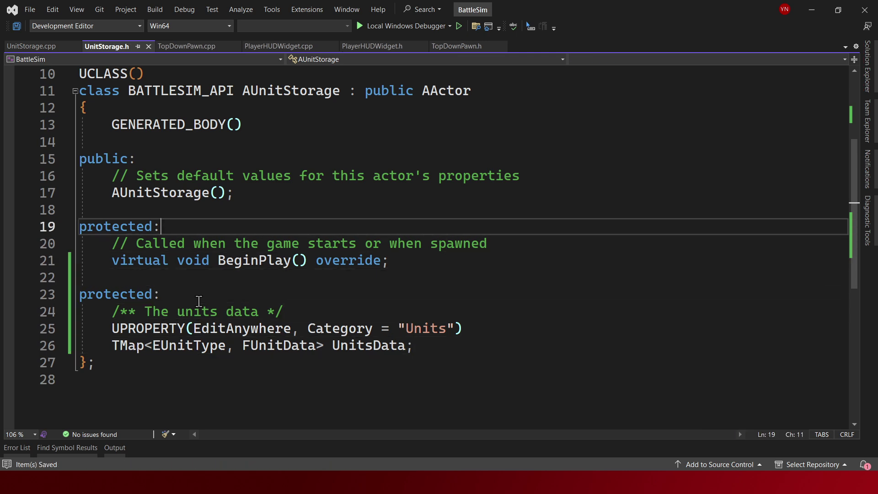
key(Up)
key(Return)
key(Return)
key(Up)
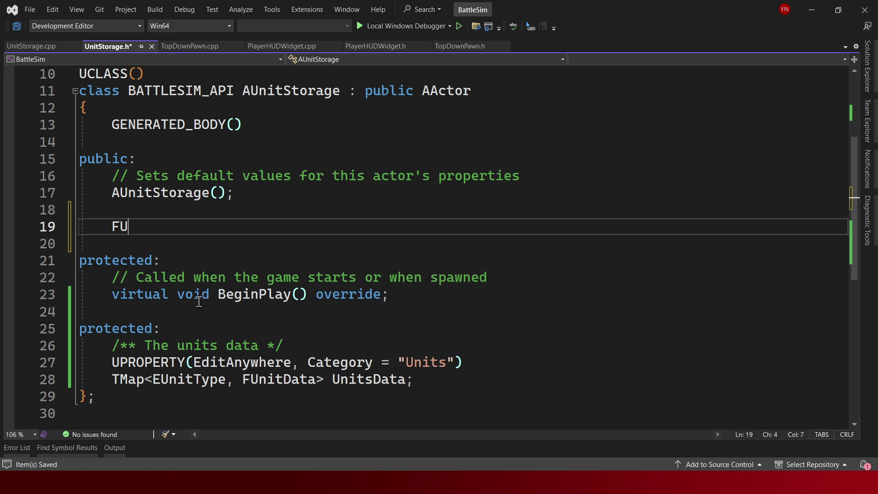
Declare GetUnitData(EUnitType Type) with the comment 'Get the unit data based on the type', and save.
text(nitData)
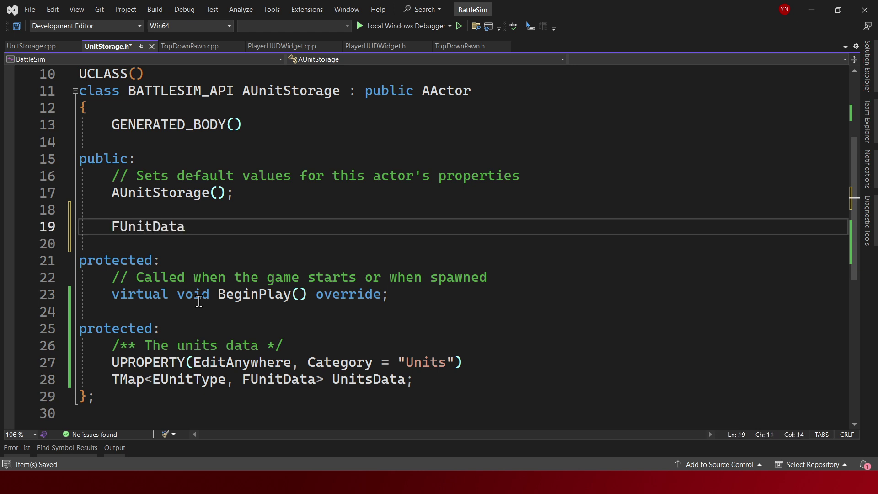
text( GetUnit)
text(Data)
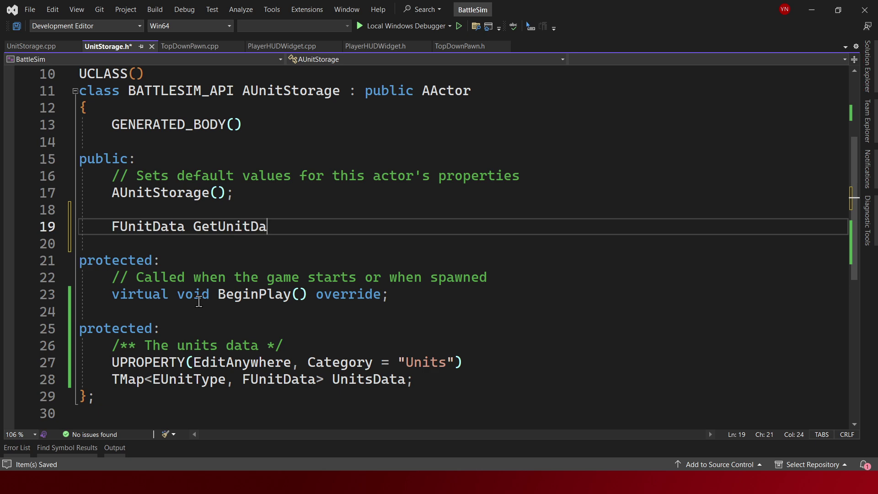
text(()
text(EUnitType T)
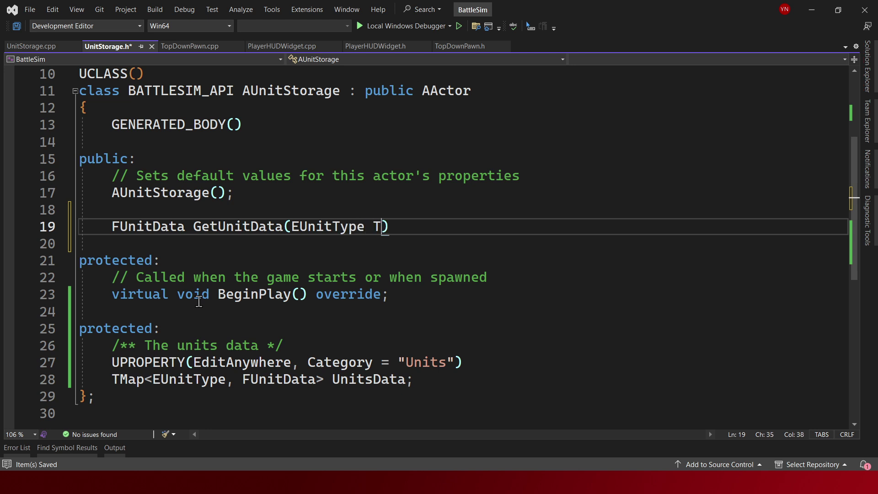
text(ype);)
key(ctrl+Return)
text(/**/)
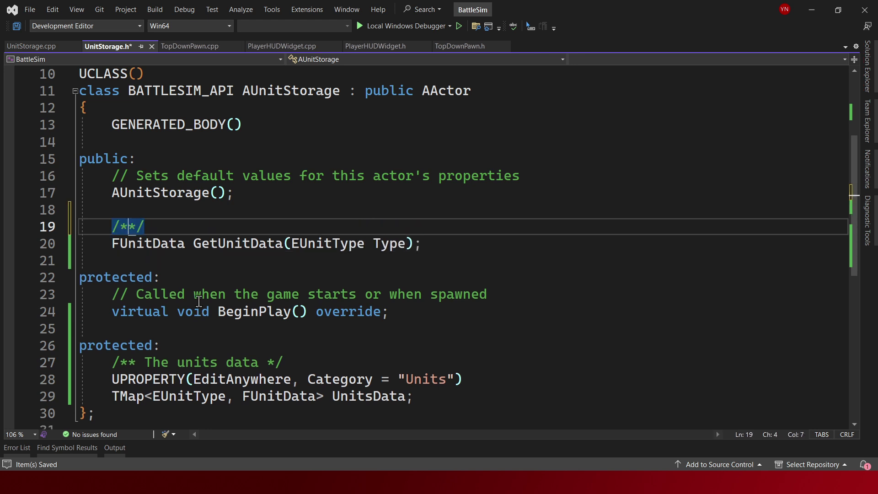
key(Right)
text(Get th)
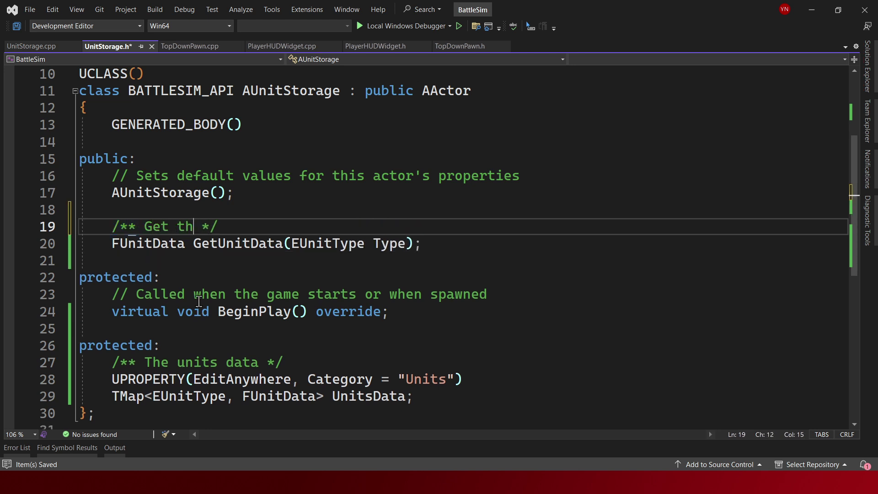
text(e unit data b)
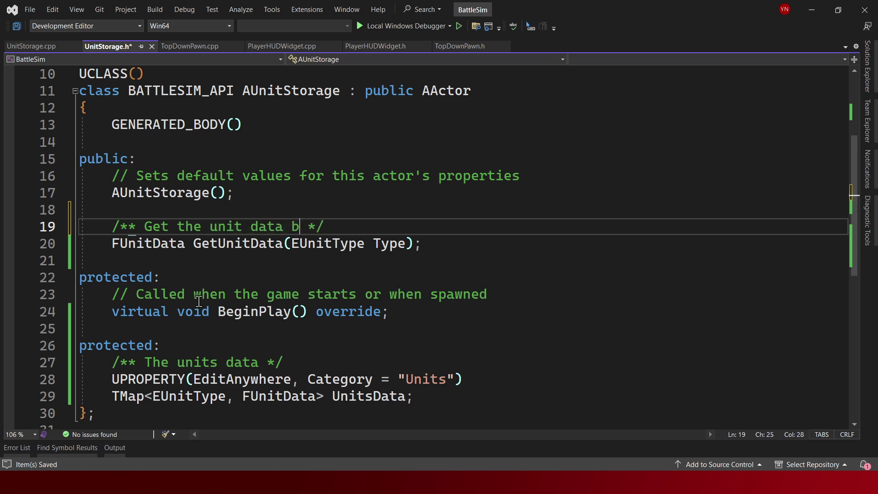
text(ased on the typ)
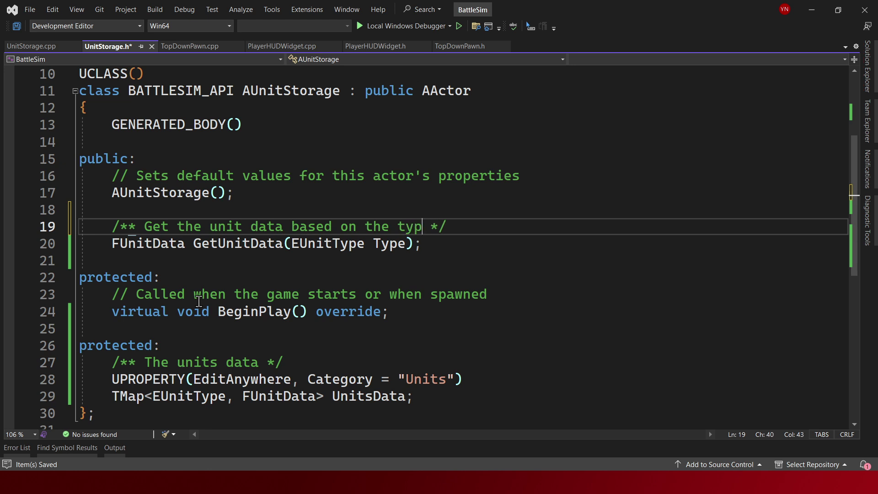
text(e)
key(ctrl+s)
Change GetUnitData's return type to an FUnitData& reference.
click(164, 245)
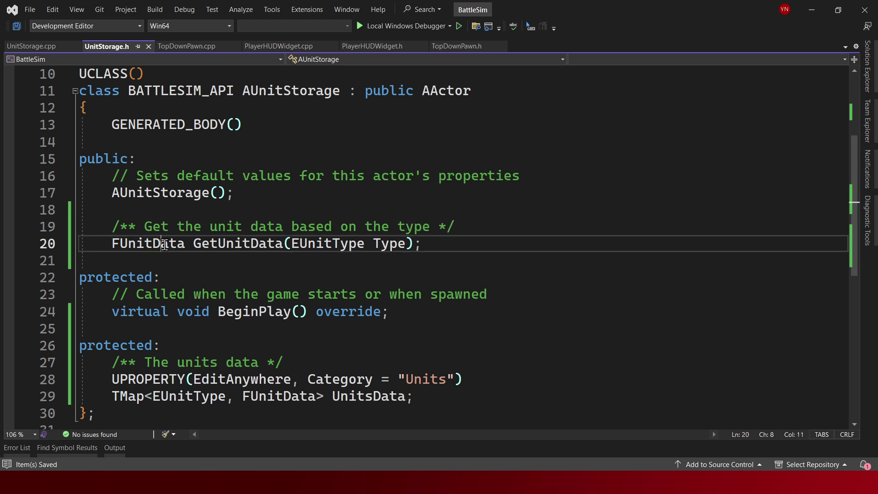
drag(199, 244, 151, 244)
click(193, 244)
text(&)
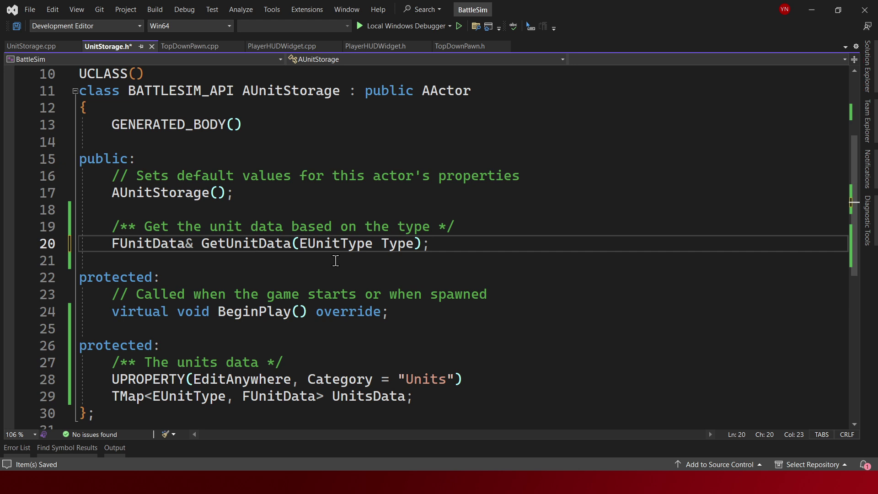
key(ctrl+period)
Generate GetUnitData's definition in UnitStorage.cpp and replace its TODO with if(UnitsData.IsValid.
key(Escape)
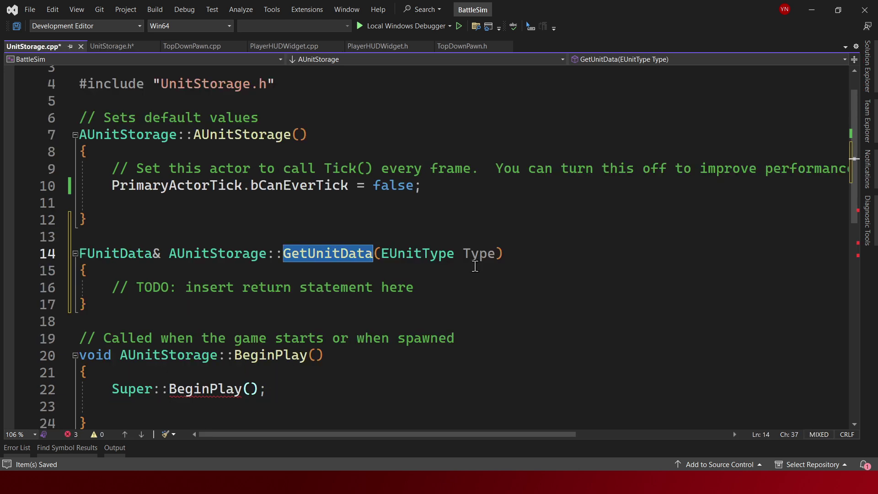
click(458, 286)
key(shift+Home)
key(BackSpace)
text(if()
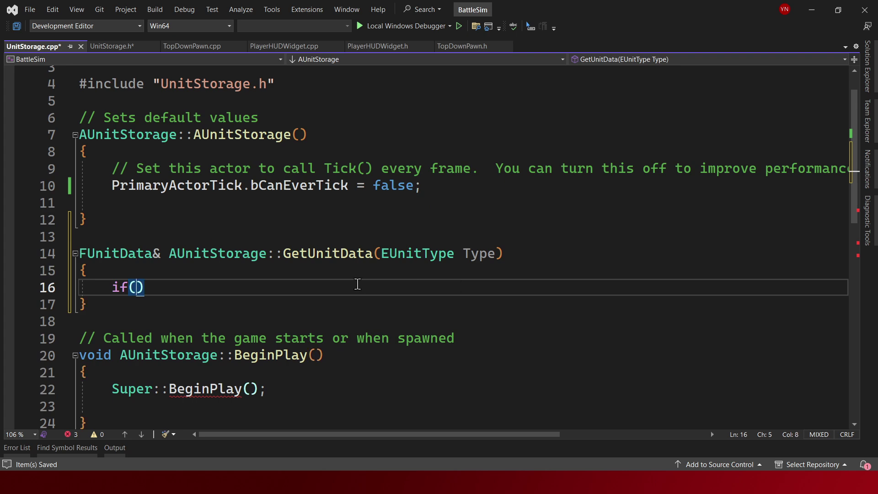
key(ctrl+k)
key(ctrl+o)
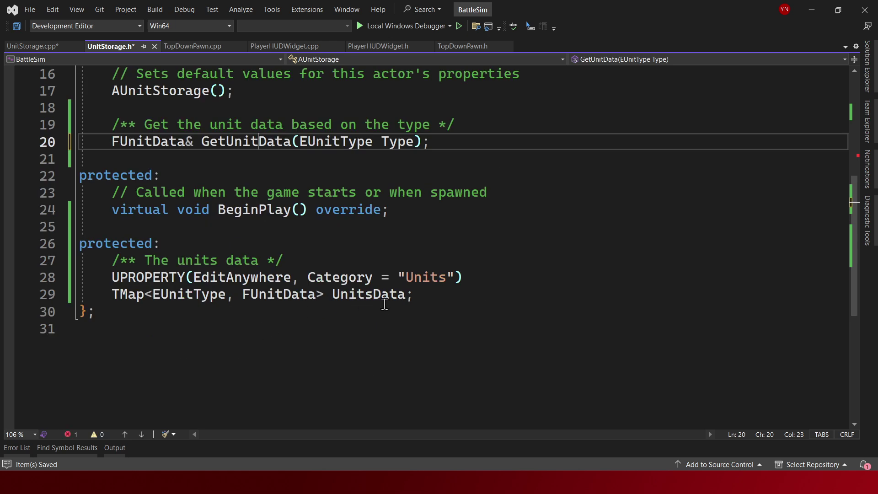
key(ctrl+k)
key(ctrl+o)
text(Units)
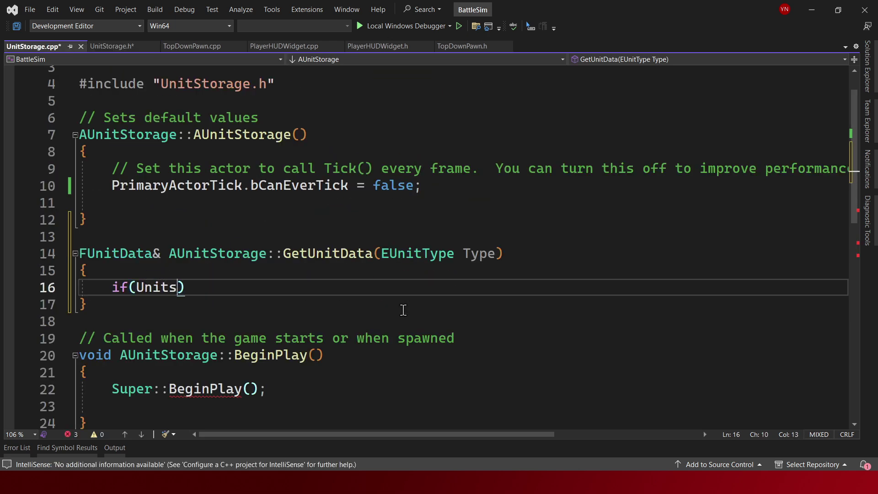
text(Data.)
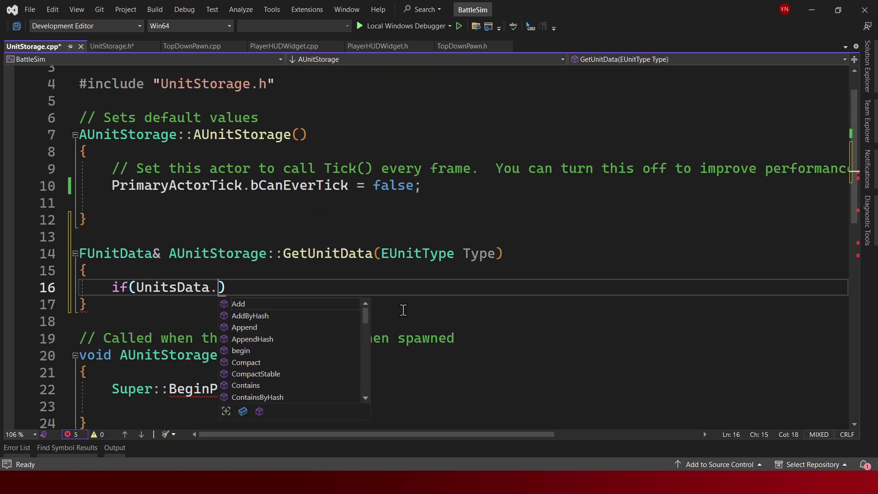
text(IsValid)
Rewrite the condition as if (UnitsData.Contains(Type)) using the IntelliSense member list.
key(BackSpace)
key(BackSpace)
key(BackSpace)
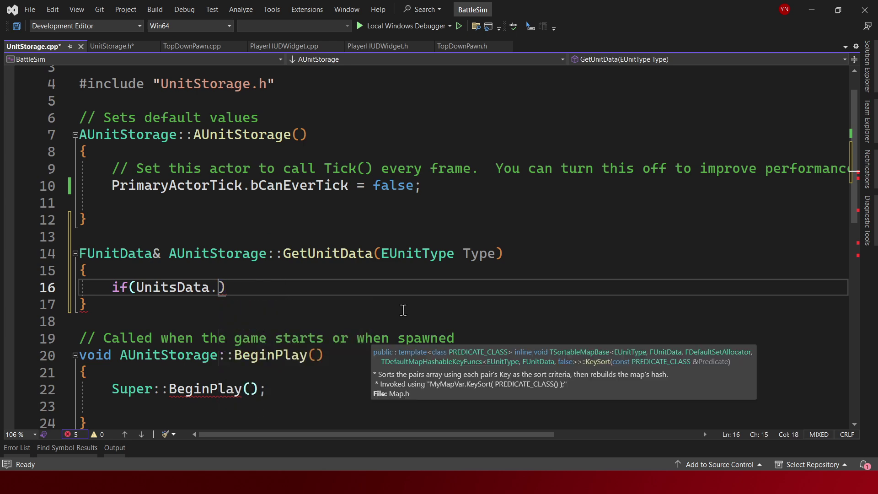
key(BackSpace)
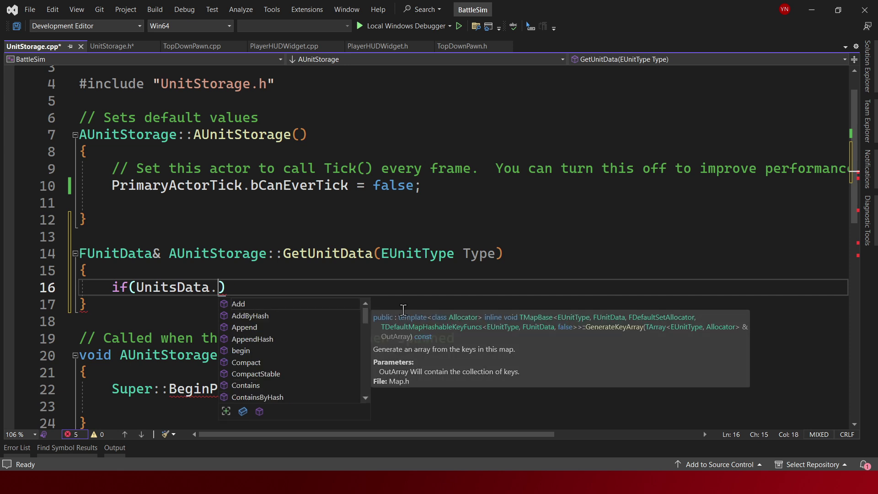
text(Is)
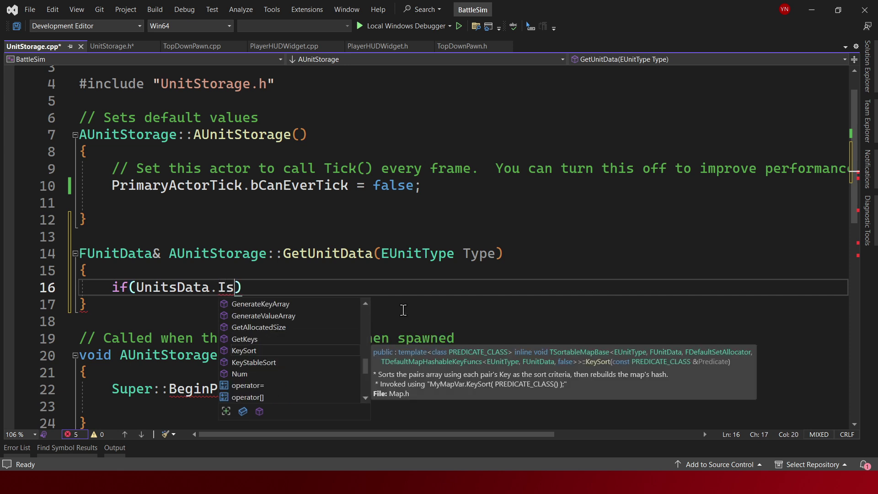
key(BackSpace)
key(BackSpace)
text(Get)
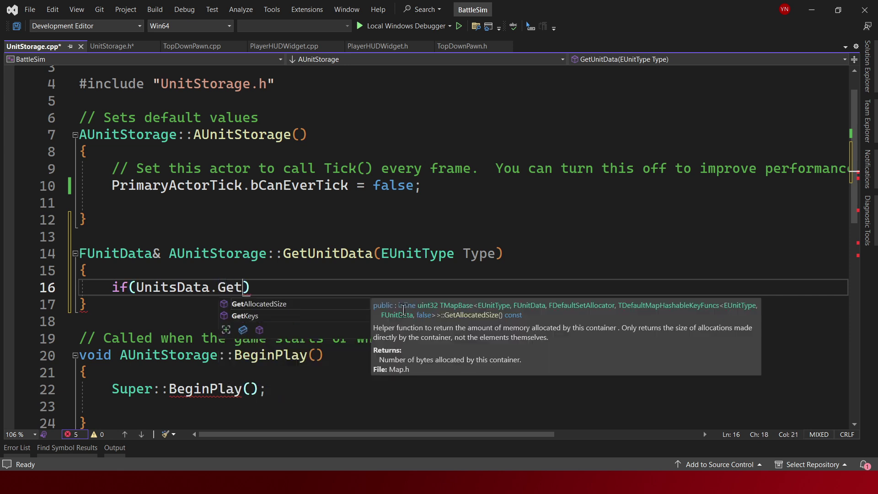
key(BackSpace)
key(BackSpace)
key(BackSpace)
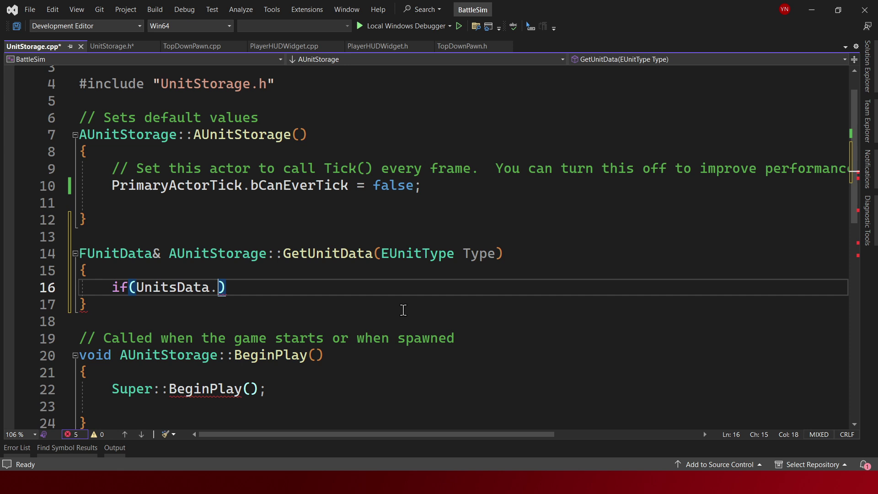
key(ctrl+space)
key(Down)
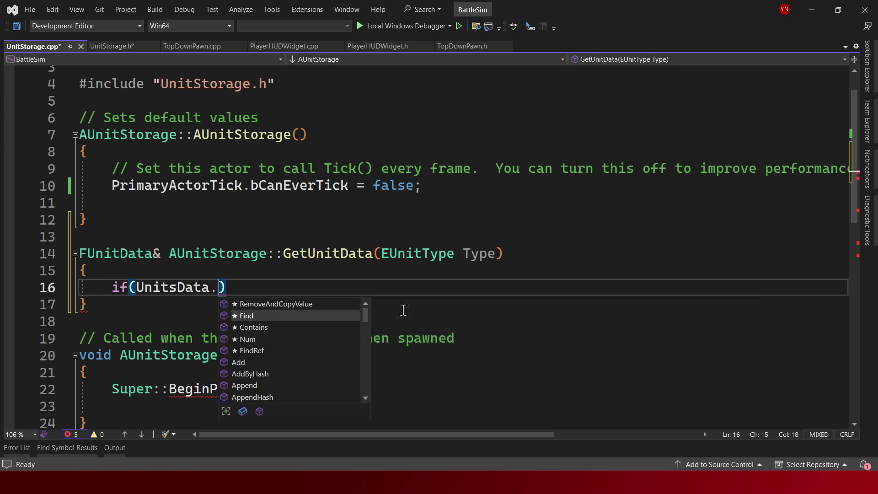
key(Down)
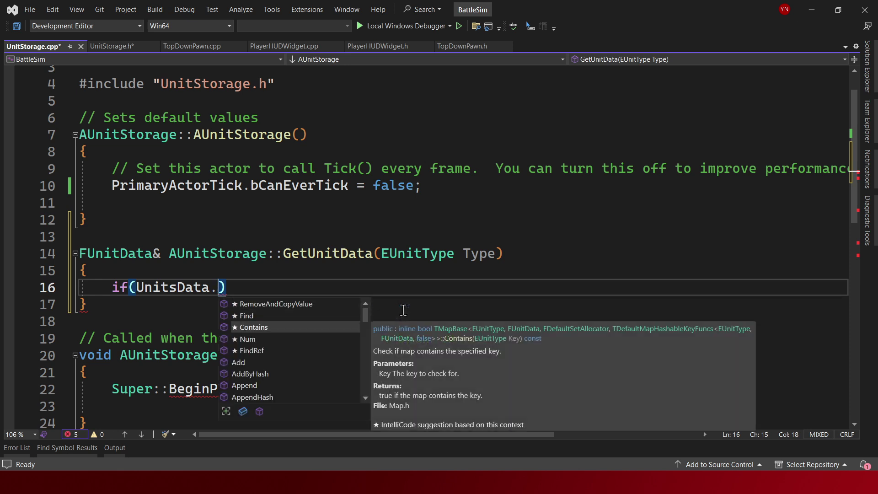
key(Tab)
text((T)
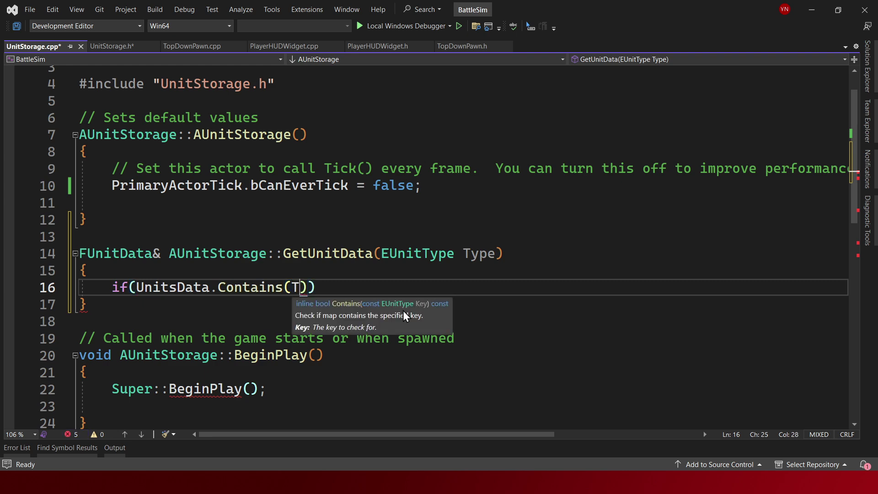
text(ype));)
Add a brace block under the if returning UnitsData[Type], and save.
key(ctrl+shift+s)
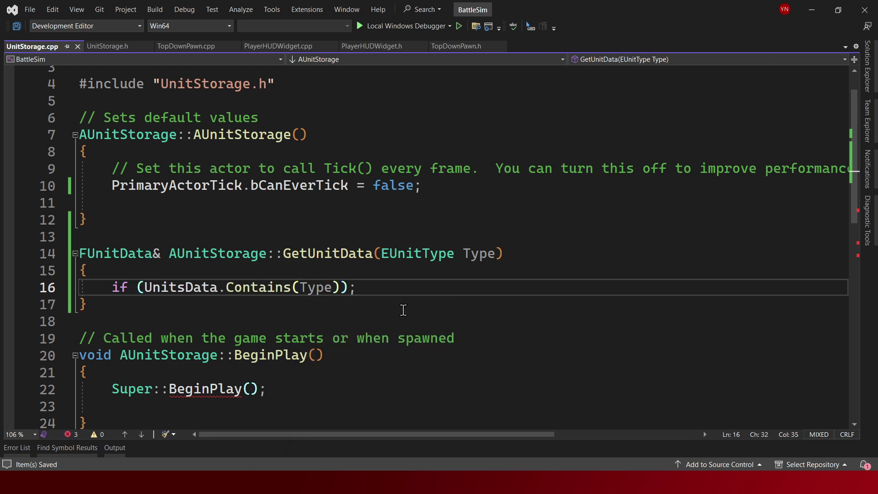
key(BackSpace)
key(Return)
text({)
key(Return)
text(ret)
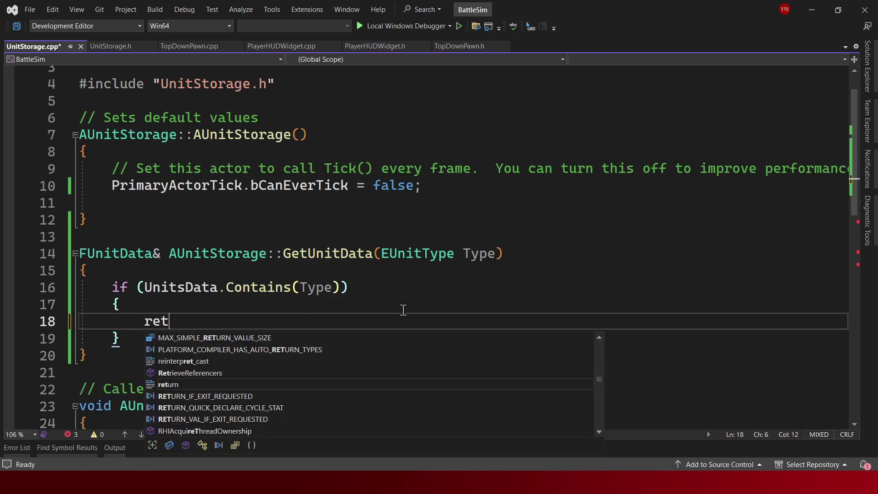
text(urn Units)
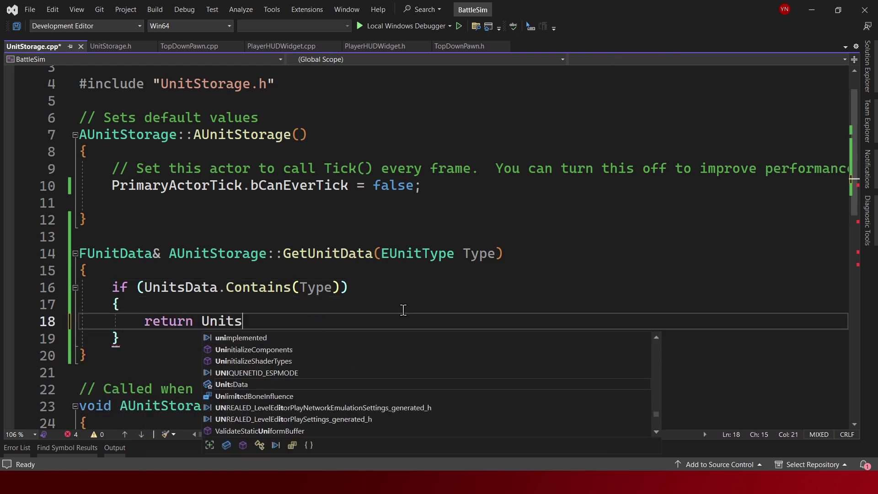
text(Data[)
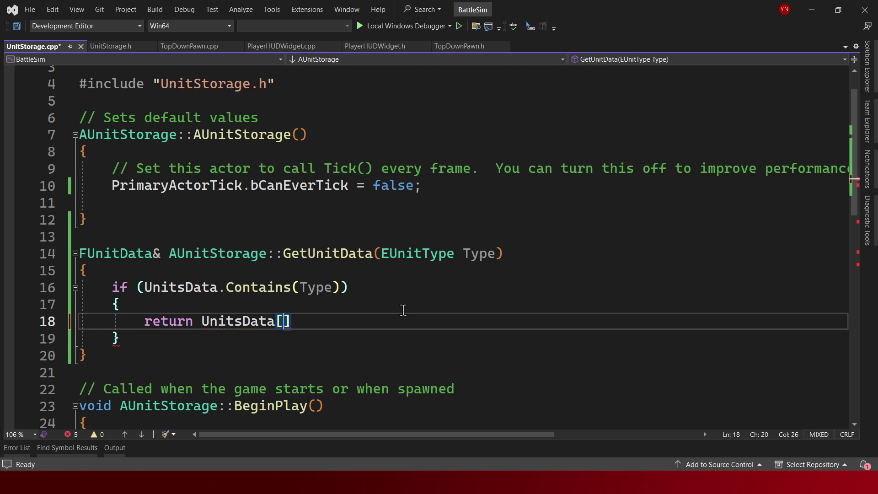
text(Type];)
key(ctrl+s)
Add the fallback return FUnitData(); after the if block and save.
key(Down)
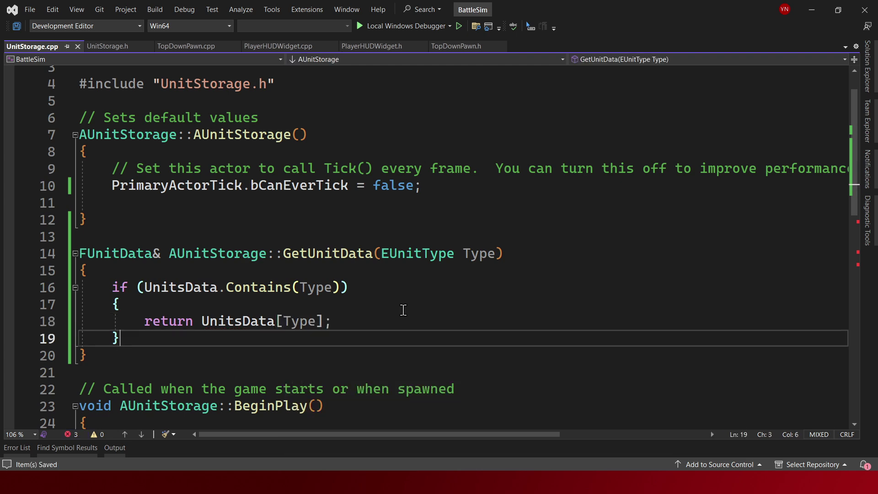
key(Return)
text(return F)
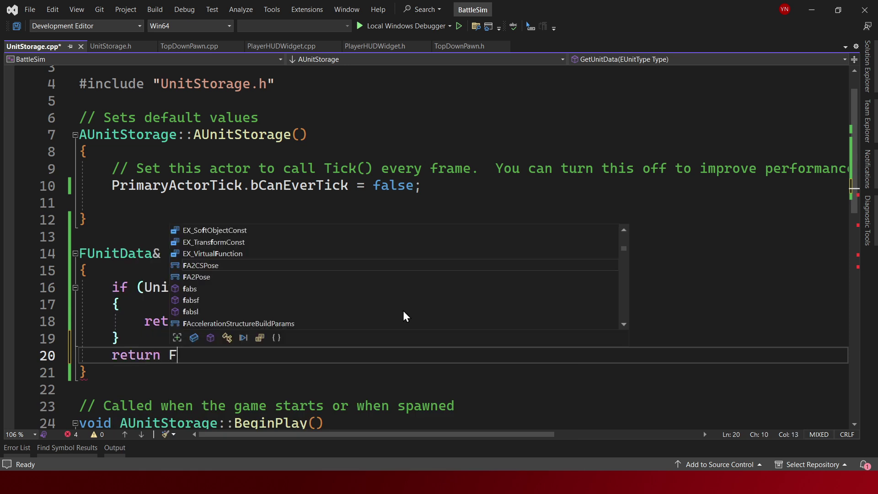
text(UnitData())
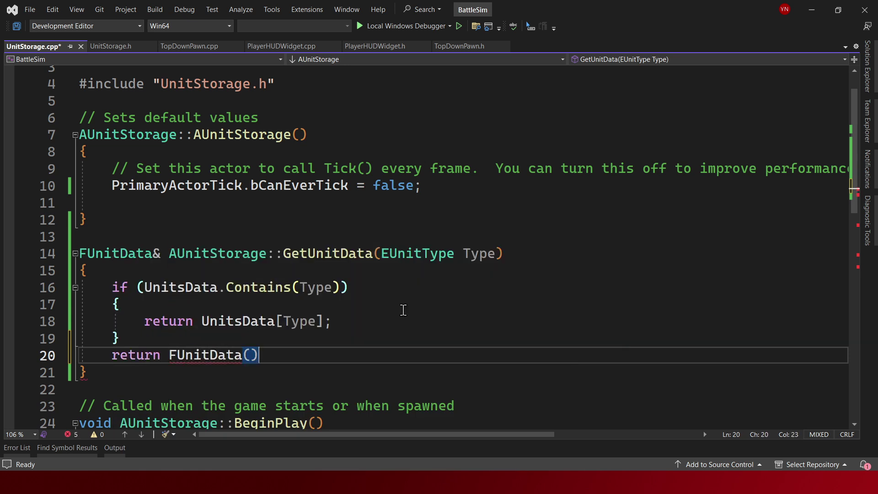
text(;)
key(ctrl+s)
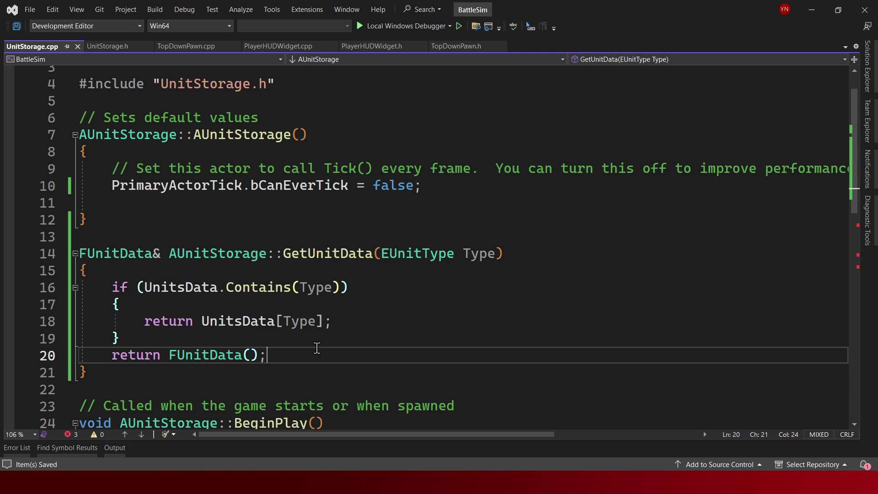
Close the TopDownPawn.cpp and TopDownPawn.h tabs, keeping UnitStorage.h in view.
click(115, 46)
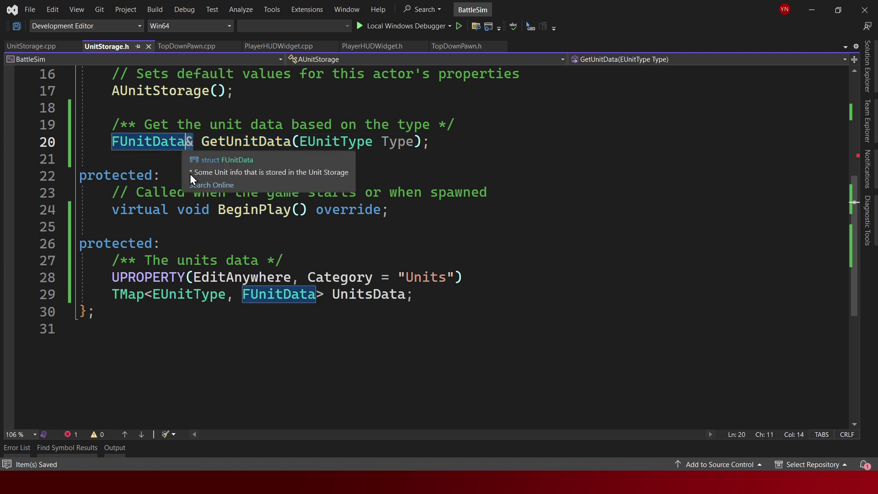
click(158, 158)
click(215, 46)
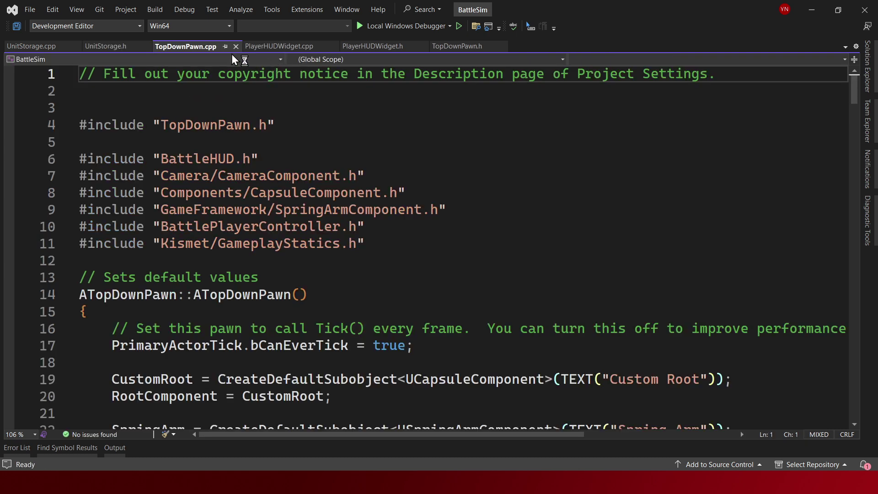
click(236, 46)
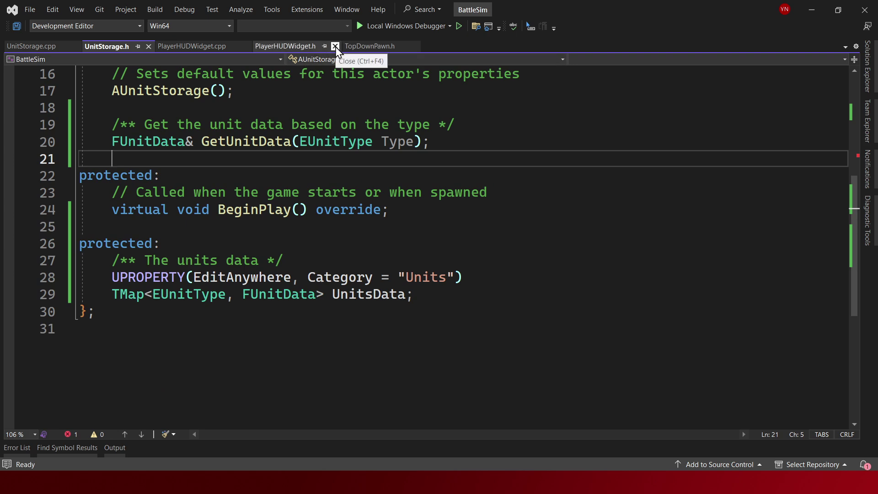
click(415, 47)
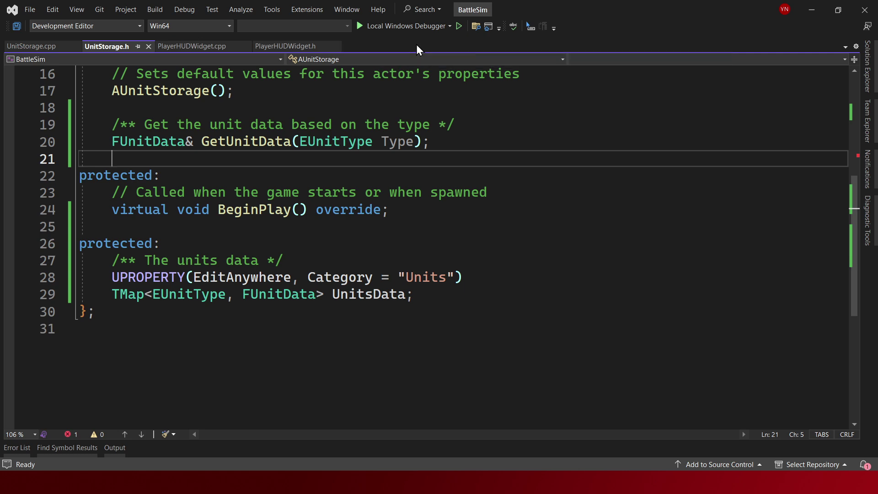
click(386, 251)
Review UnitStorage.h and build the BattleSim project.
scroll(501, 344, up, 2)
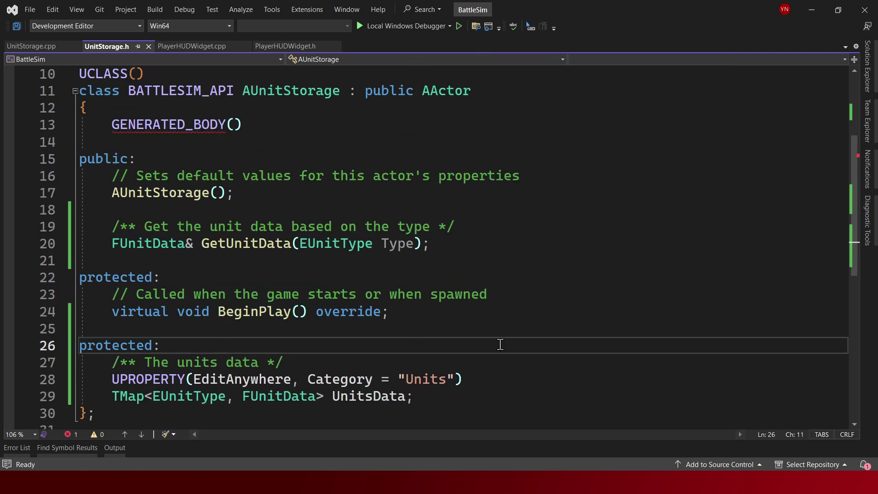
scroll(502, 350, up, 3)
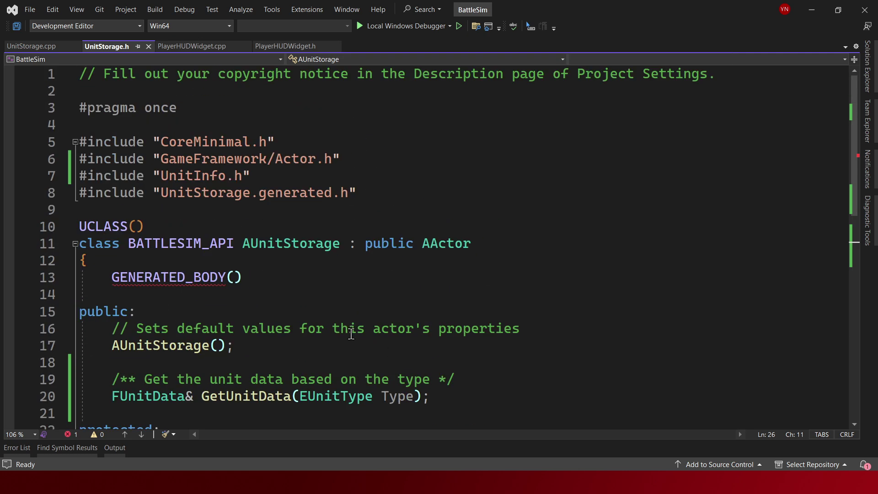
scroll(378, 349, down, 3)
scroll(375, 362, down, 1)
scroll(320, 359, up, 2)
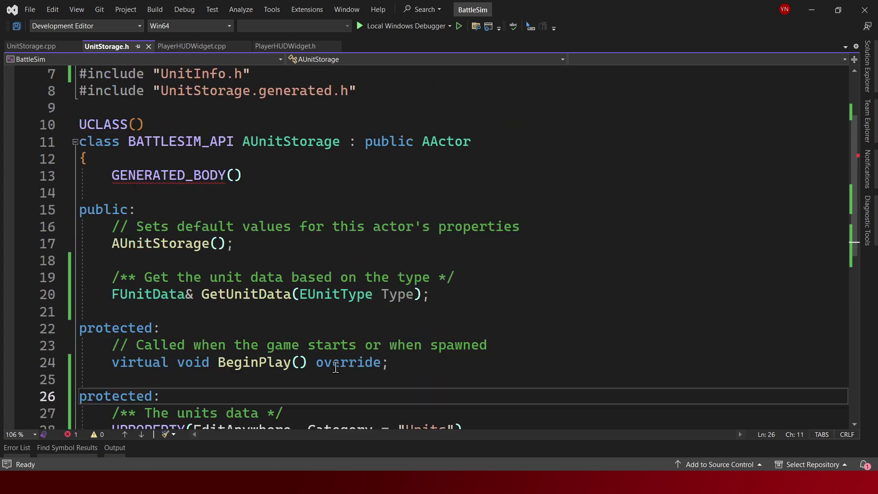
scroll(339, 365, up, 1)
key(ctrl+shift+b)
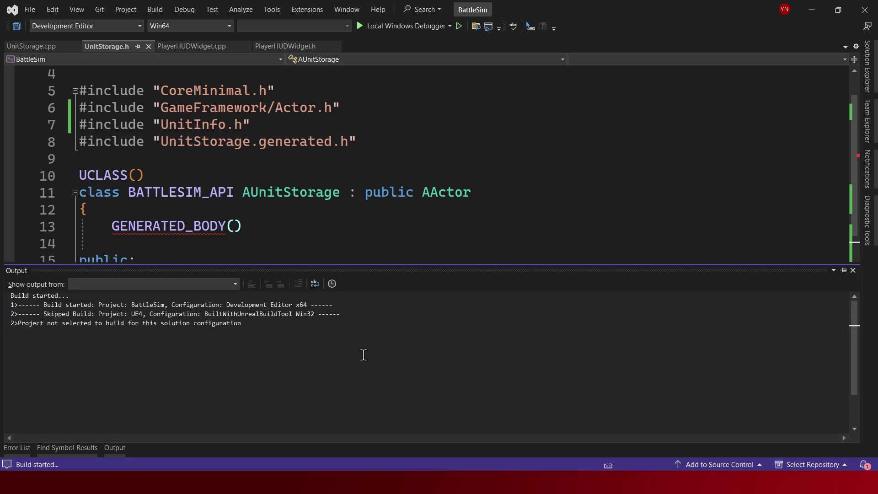
click(360, 257)
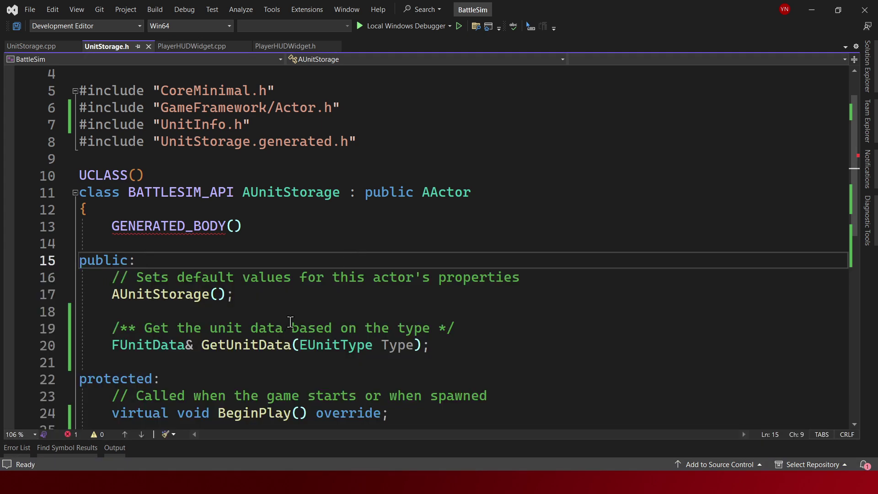
scroll(290, 321, down, 2)
Delete the unused Tick function and its comment from UnitStorage.cpp and save.
click(12, 48)
scroll(188, 311, down, 2)
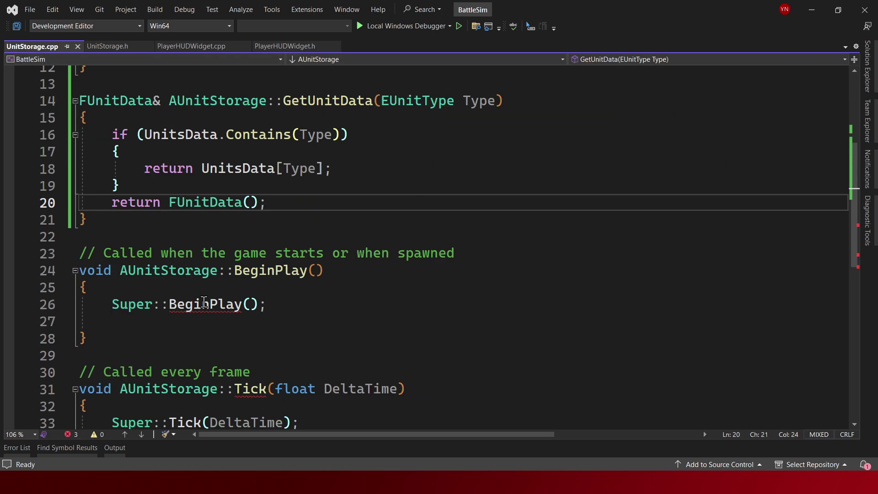
scroll(188, 311, down, 2)
scroll(188, 311, down, 1)
drag(188, 311, 183, 196)
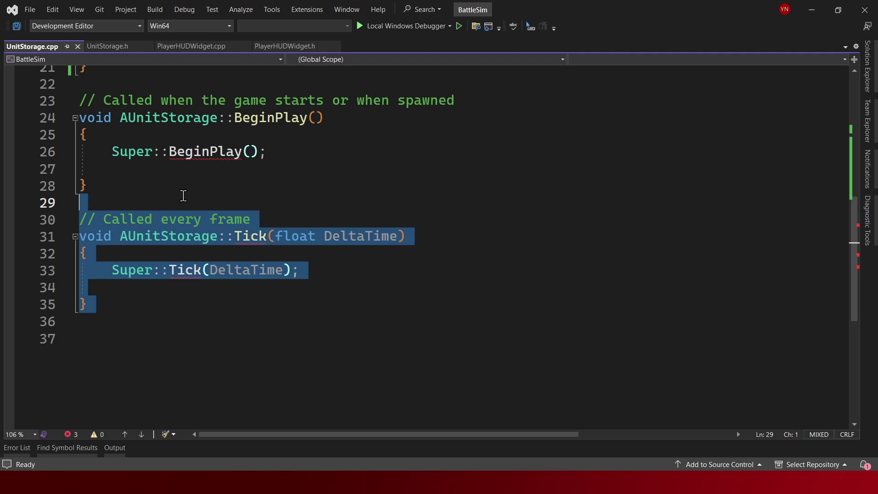
key(Delete)
key(ctrl+s)
Show the build output and scroll up to the C4239 return-conversion error.
click(124, 452)
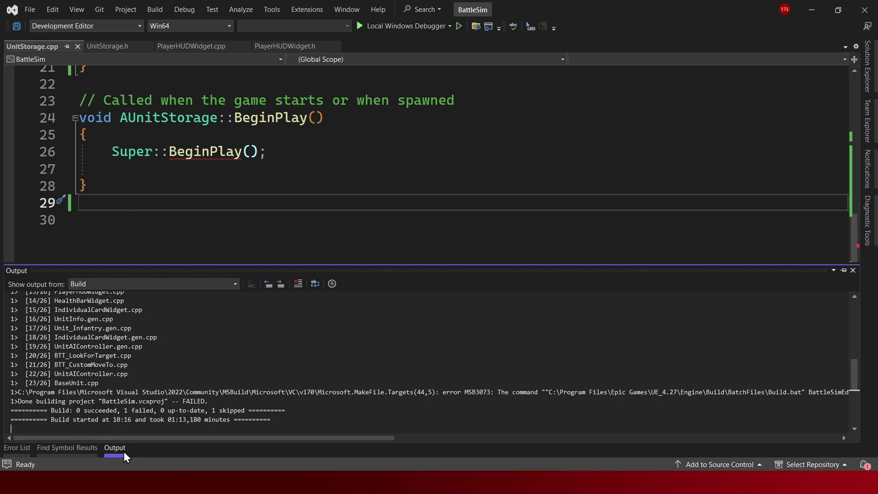
scroll(551, 397, up, 1)
scroll(551, 397, up, 5)
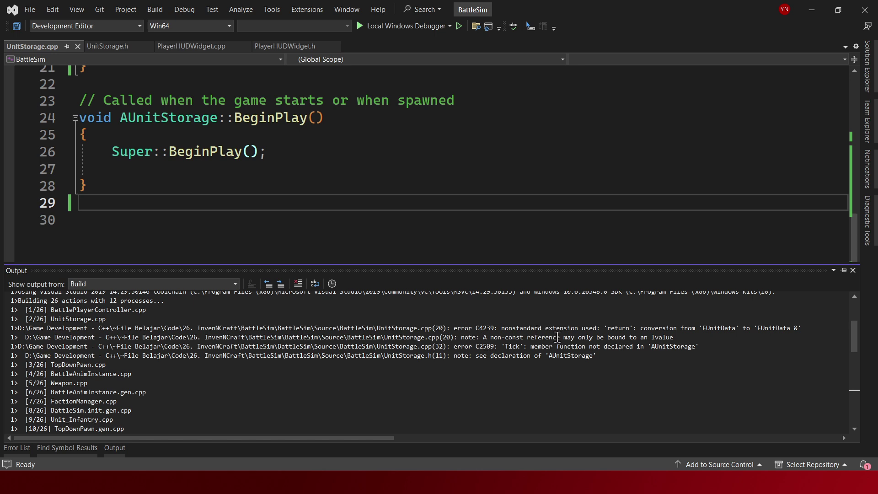
Jump to the C4239 error and remove the reference from GetUnitData's return type in UnitStorage.cpp.
double_click(656, 329)
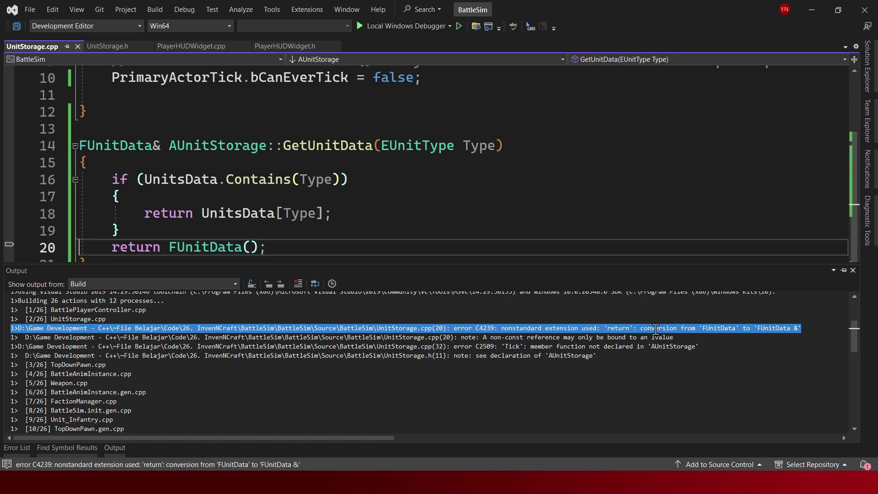
click(257, 242)
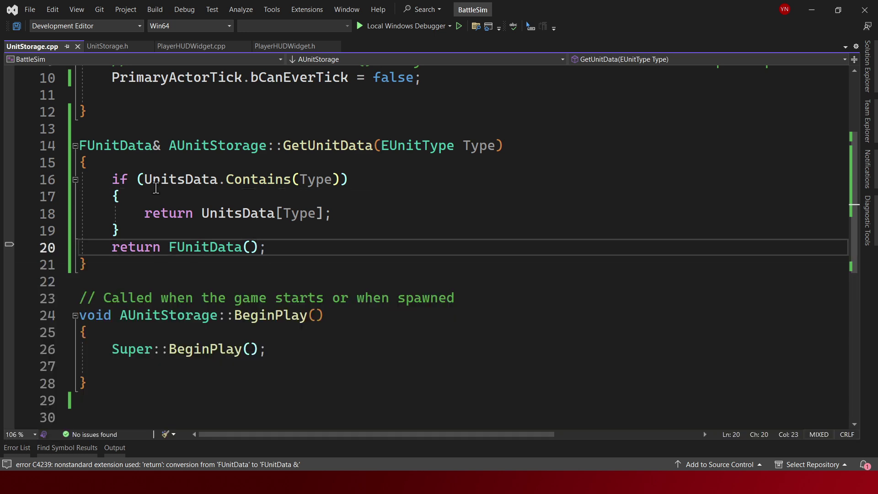
double_click(155, 146)
key(Delete)
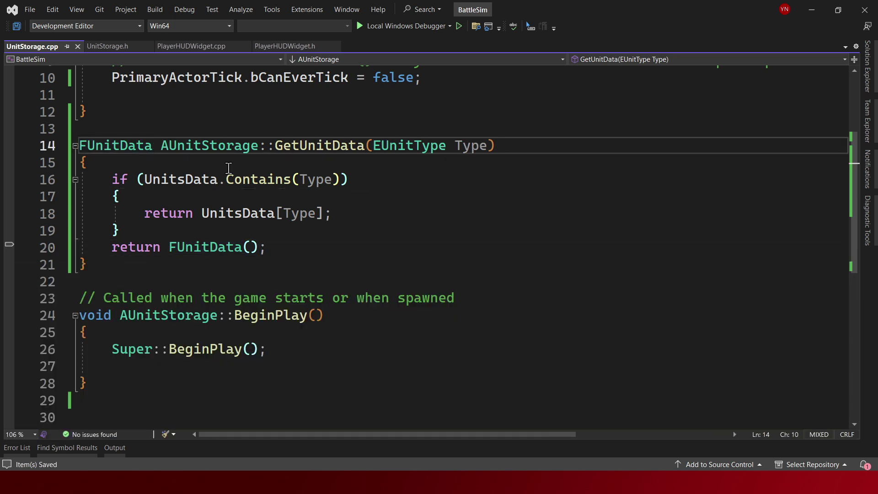
key(ctrl+k)
key(ctrl+o)
key(ctrl+s)
Delete the & after FUnitData on line 20 of UnitStorage.h and save the header.
scroll(283, 294, down, 6)
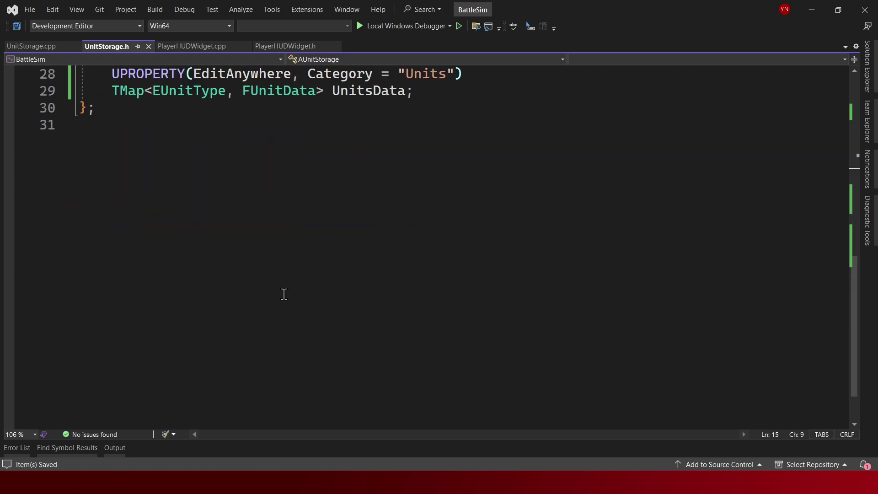
scroll(208, 279, up, 3)
scroll(202, 258, up, 4)
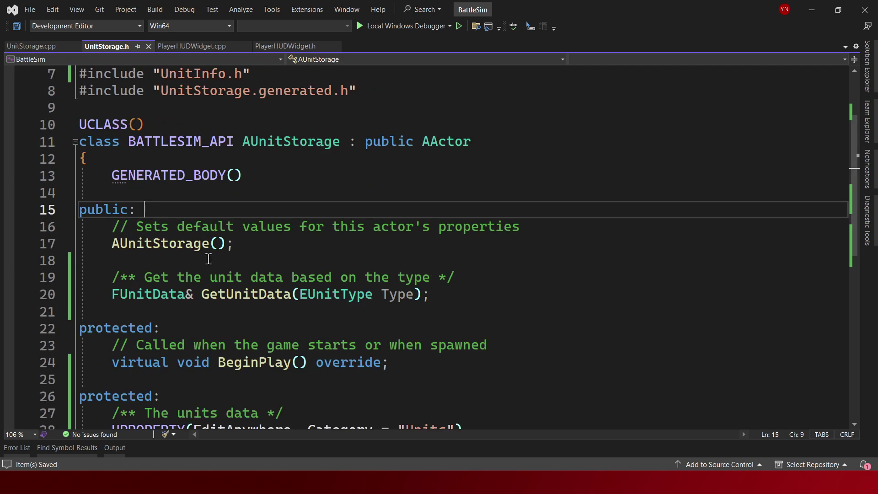
click(200, 291)
key(BackSpace)
key(ctrl+s)
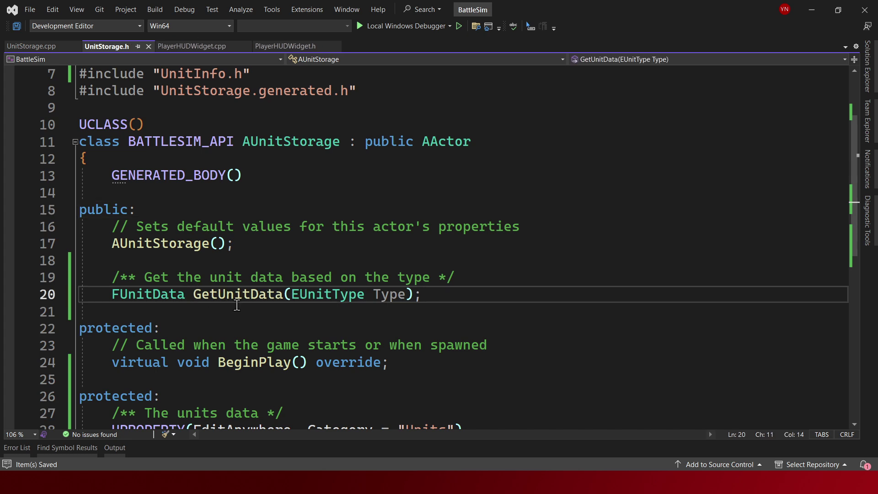
key(ctrl+k)
Return to UnitStorage.cpp and start a build with Ctrl+Shift+B.
key(ctrl+o)
key(ctrl+shift+b)
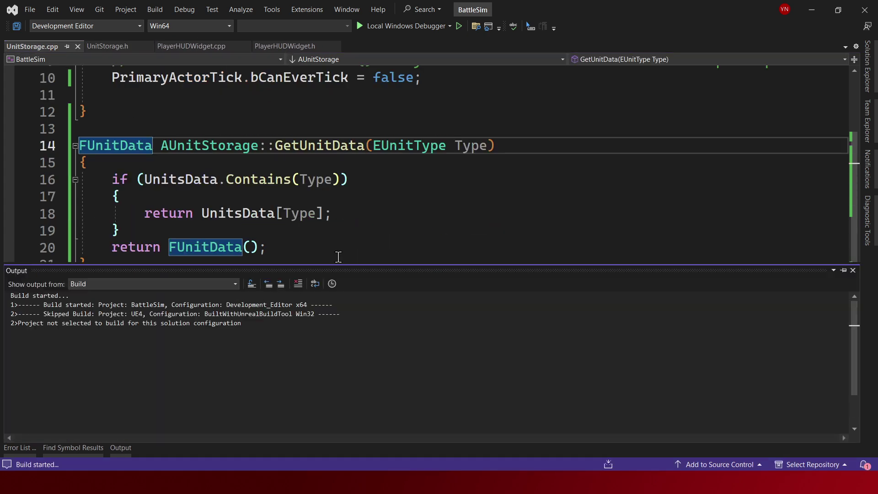
click(341, 248)
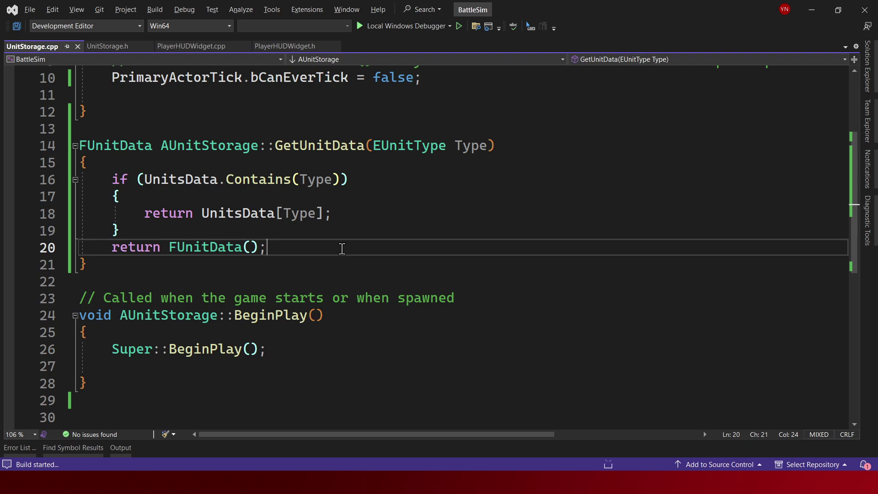
click(429, 203)
Create Blueprint class BP_UnitStorage from the UnitStorage C++ class in the 1_Blueprint folder.
key(alt+Tab)
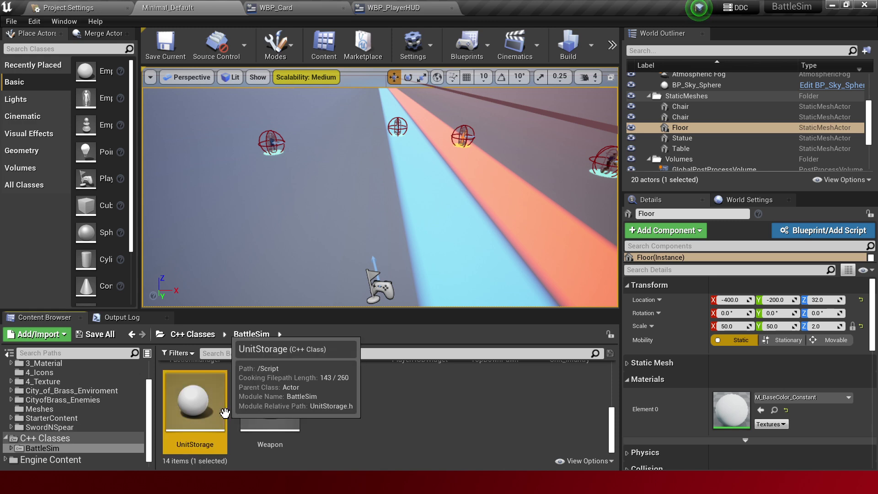
right_click(219, 403)
click(287, 204)
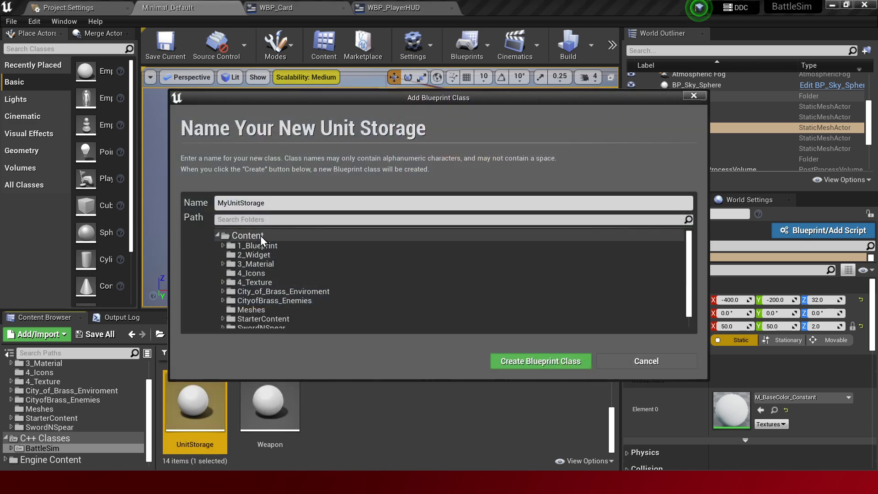
click(260, 235)
click(266, 245)
drag(228, 203, 171, 201)
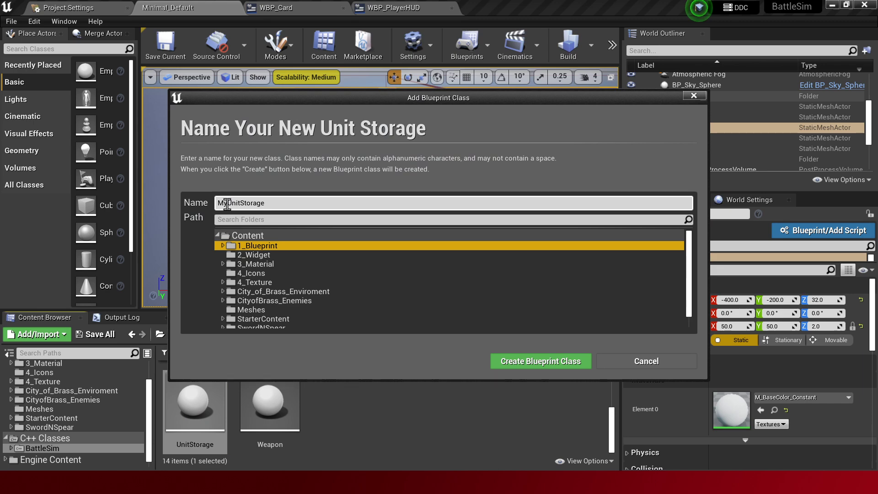
text(BP_)
key(Return)
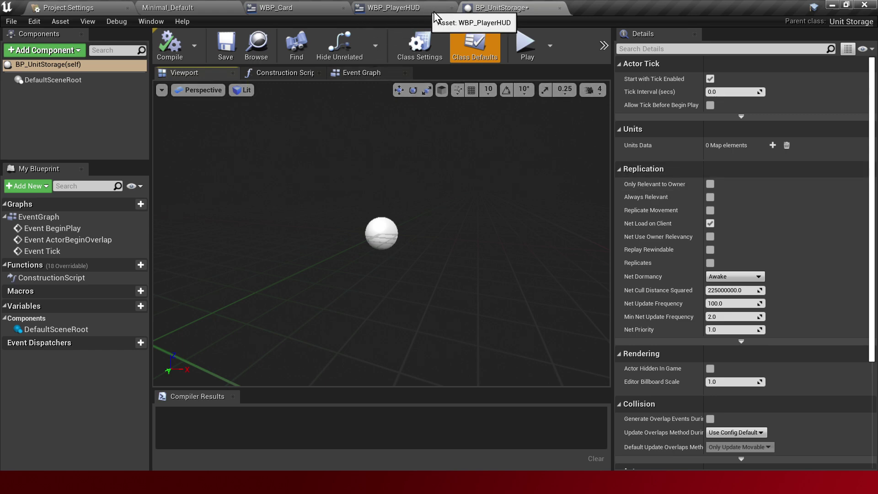
click(379, 9)
Add one entry to BP_UnitStorage's Units Data map.
click(204, 6)
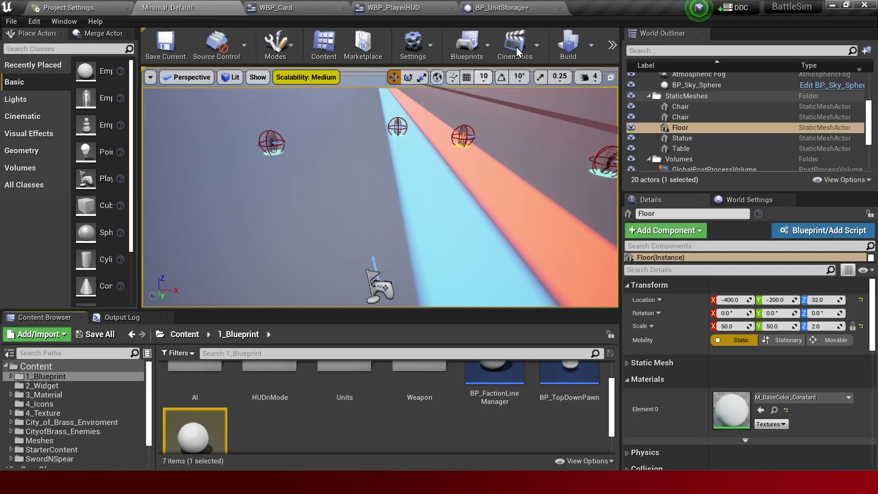
click(504, 8)
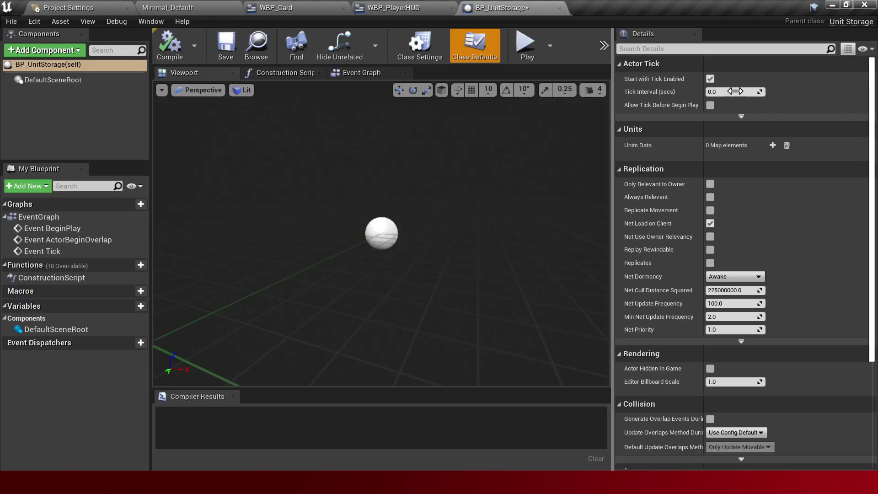
click(773, 145)
Open all unit Blueprints, BP_Blobman through BP_Thrower, from the Units folder.
click(145, 7)
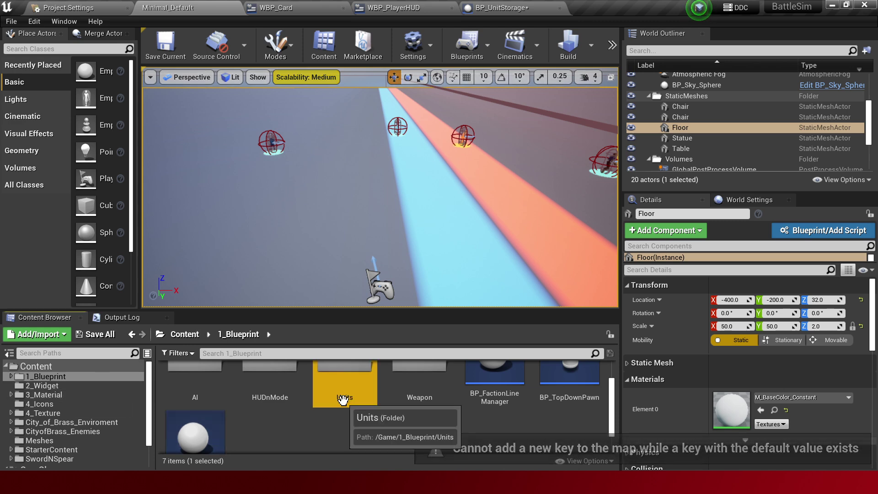
double_click(345, 389)
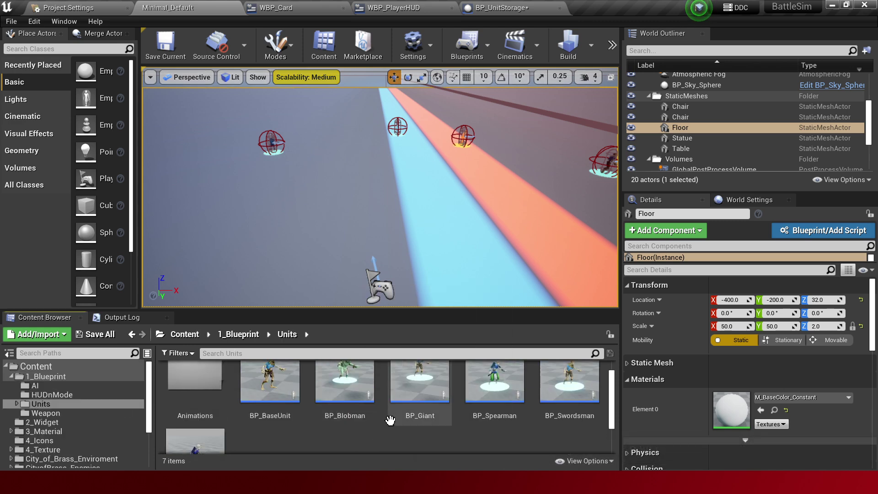
click(345, 393)
scroll(267, 441, down, 1)
shift+click(213, 411)
double_click(213, 411)
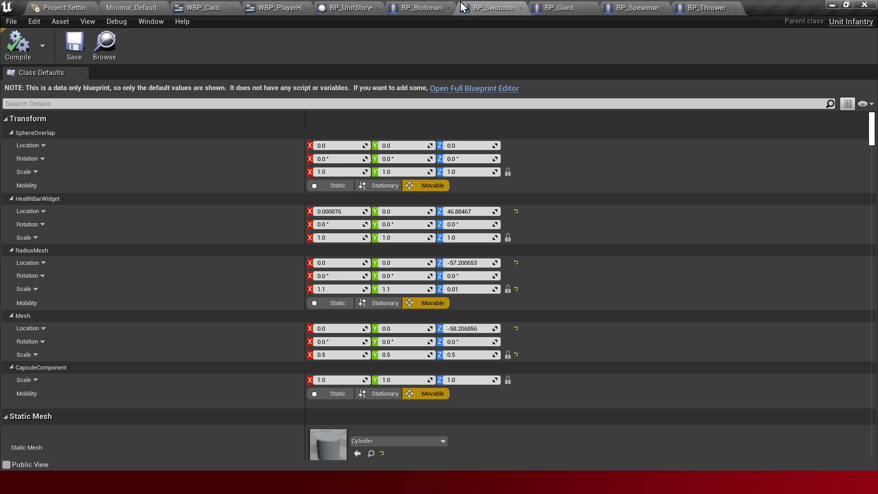
click(488, 91)
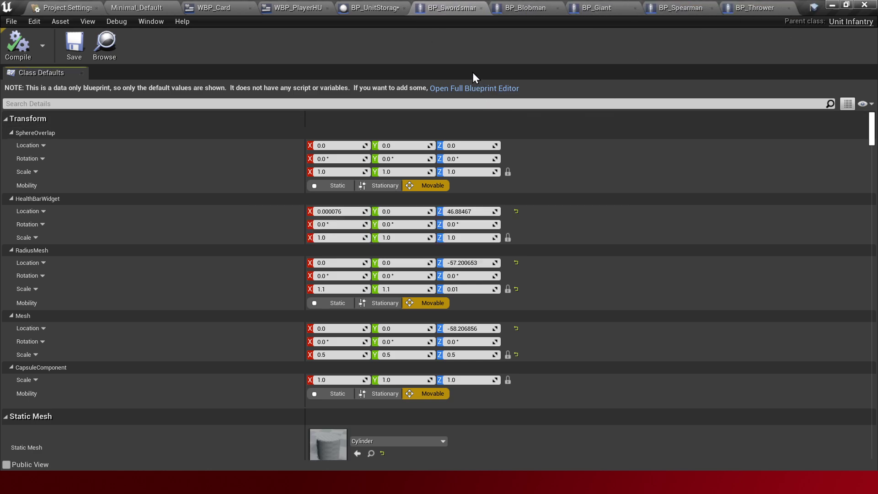
Set the new entry's key to Swordman/Giant, then close and save BP_UnitStorage.
click(372, 1)
click(691, 160)
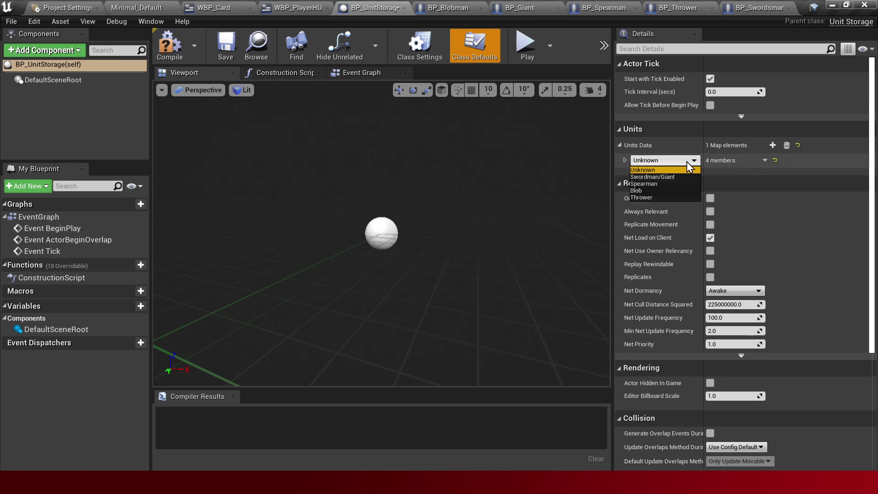
click(681, 178)
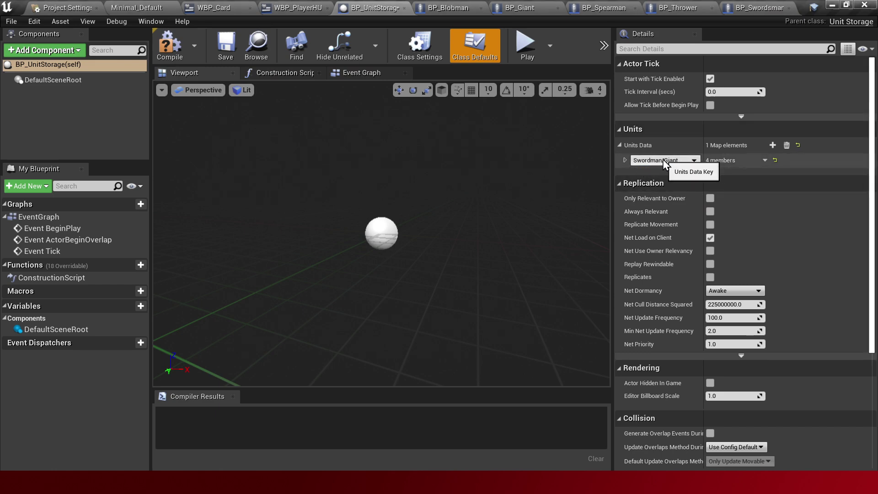
click(682, 161)
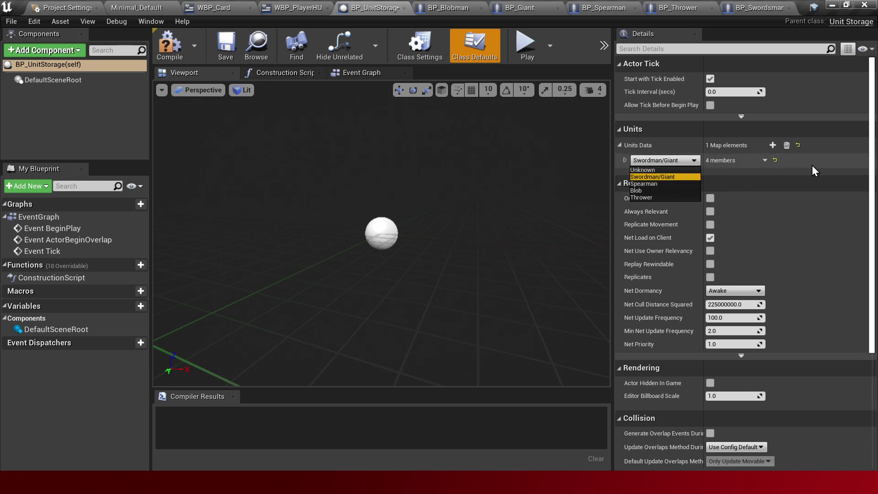
click(732, 174)
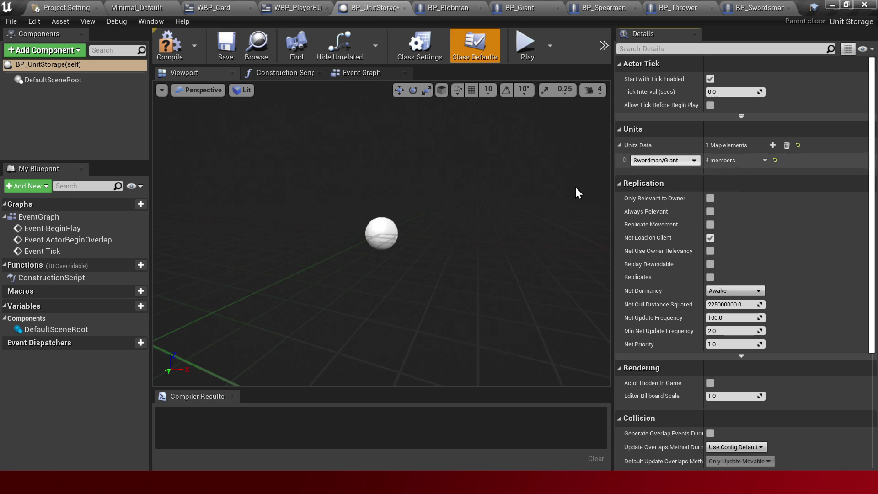
click(872, 10)
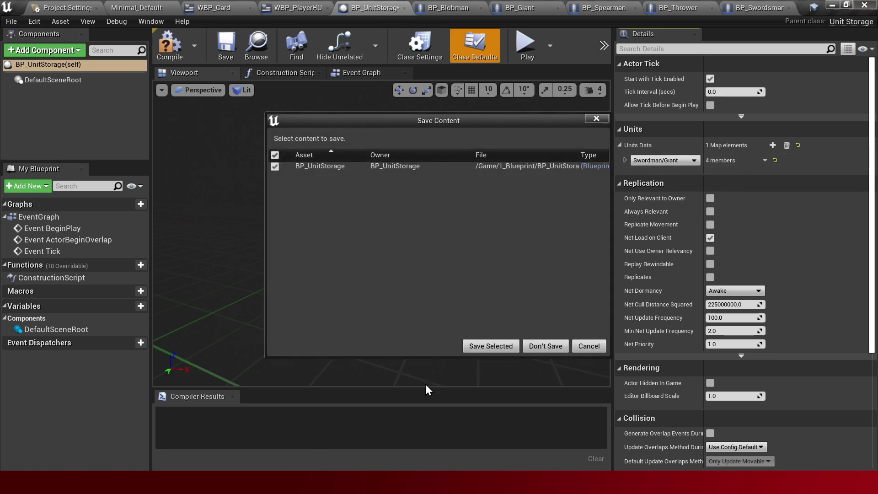
click(482, 344)
Open UnitInfo.h from the include in UnitStorage.h and scroll to the EUnitType enum.
click(255, 265)
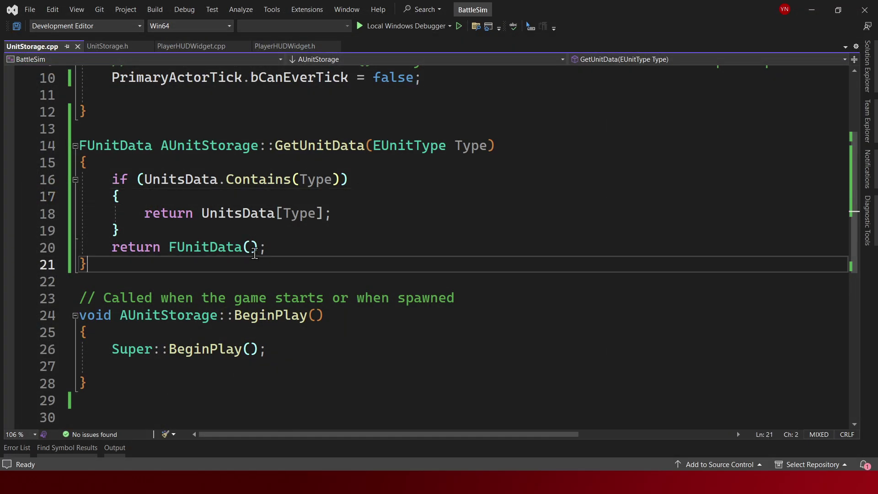
click(106, 43)
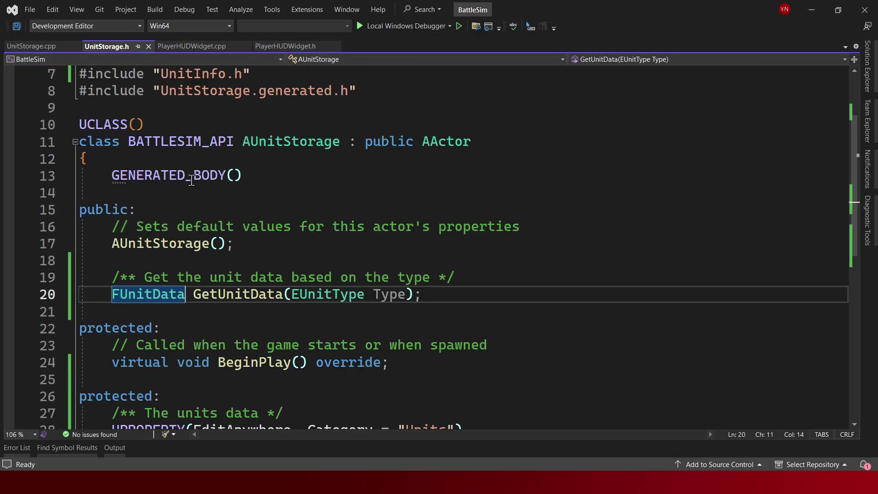
scroll(210, 173, up, 2)
ctrl+click(226, 178)
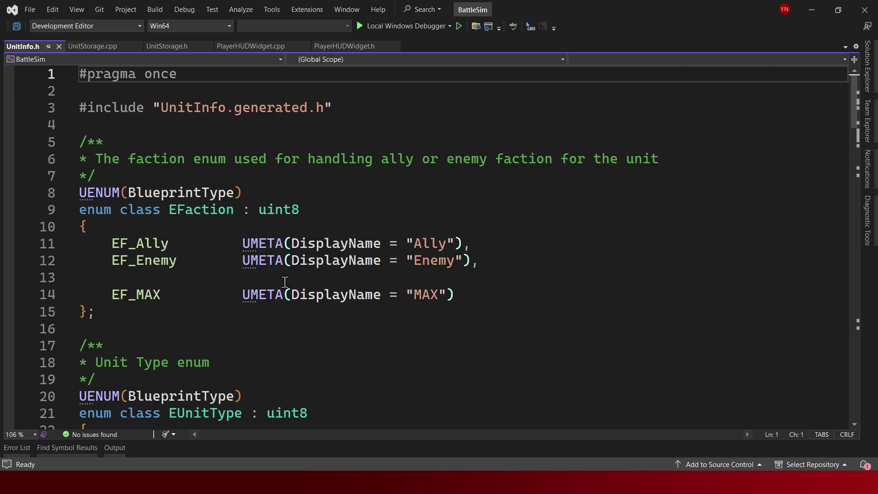
scroll(259, 278, down, 7)
scroll(259, 278, down, 2)
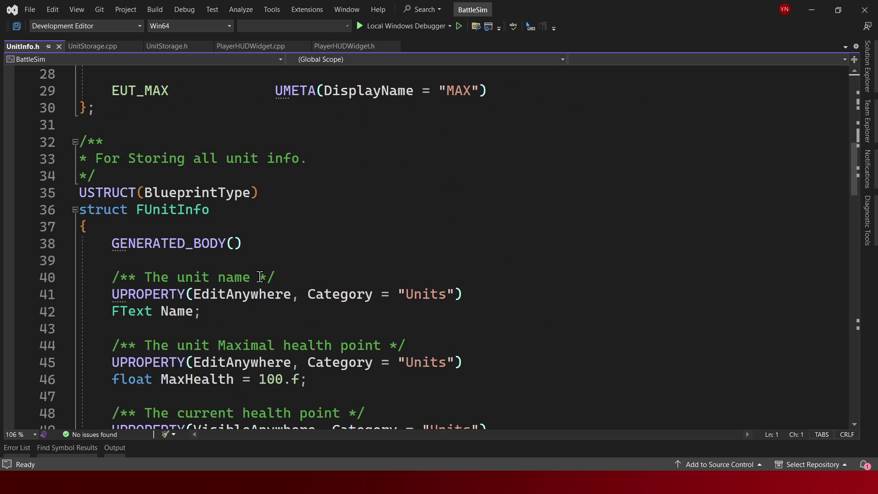
scroll(258, 278, down, 4)
scroll(256, 277, down, 6)
scroll(249, 278, down, 10)
scroll(249, 278, down, 5)
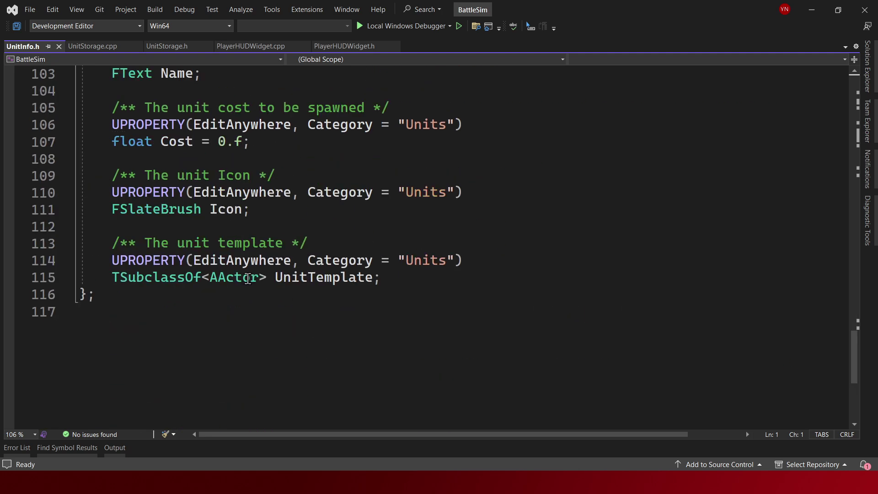
scroll(249, 279, up, 10)
scroll(251, 283, up, 12)
scroll(251, 289, up, 12)
scroll(250, 287, down, 5)
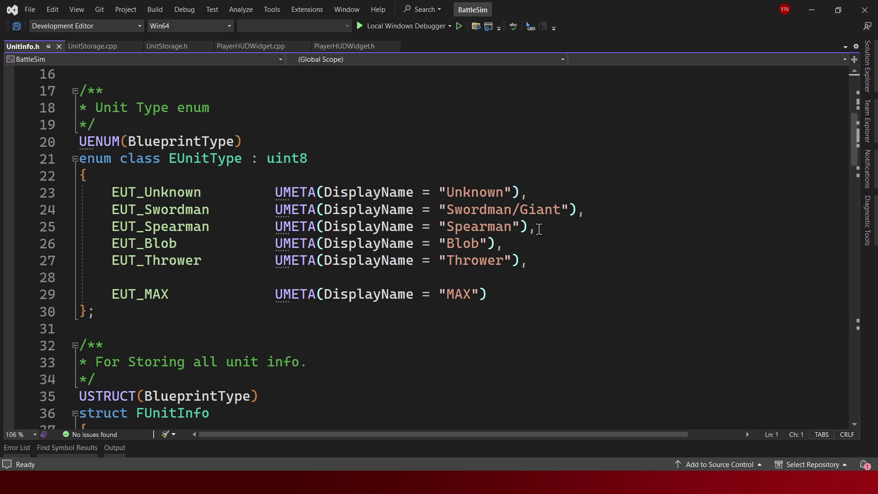
Trim the display name to Swordman and duplicate the line with display name Giant.
drag(561, 211, 528, 210)
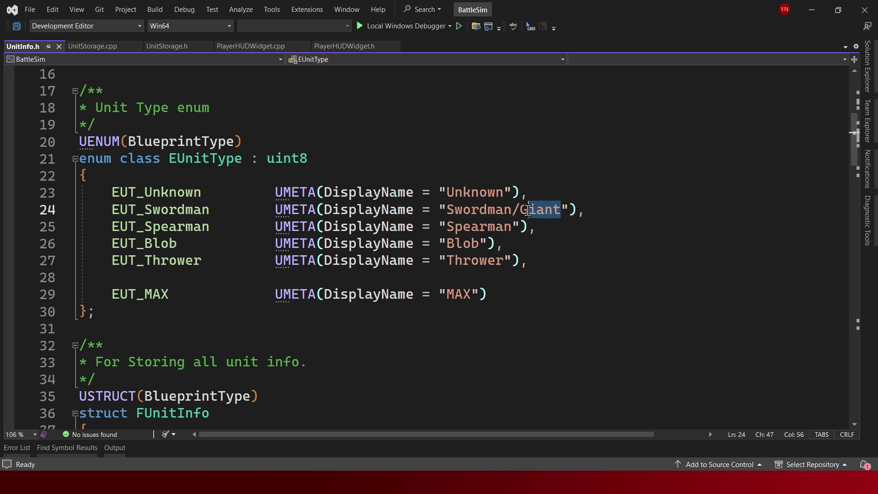
key(Delete)
key(ctrl+d)
key(ctrl+shift+Left)
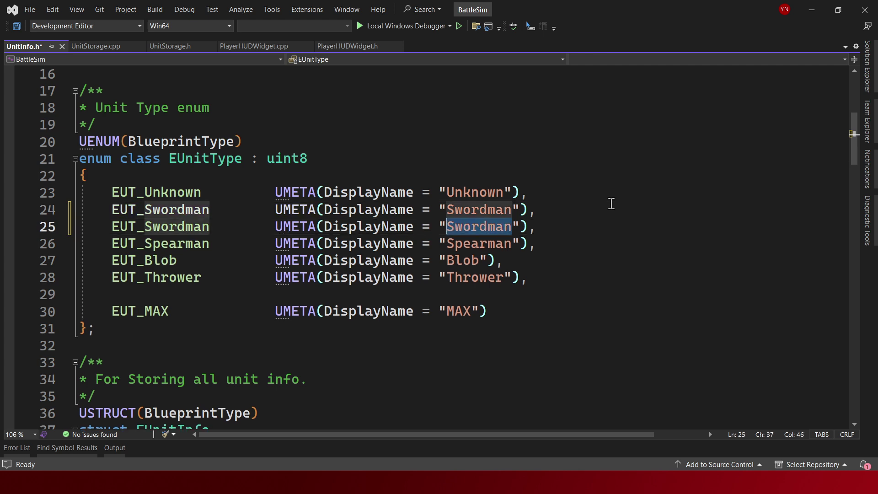
text(Giant)
Rename the duplicated enum entry to EUT_Giant, then save and rebuild.
key(ctrl+Left)
key(ctrl+Left)
key(ctrl+Left)
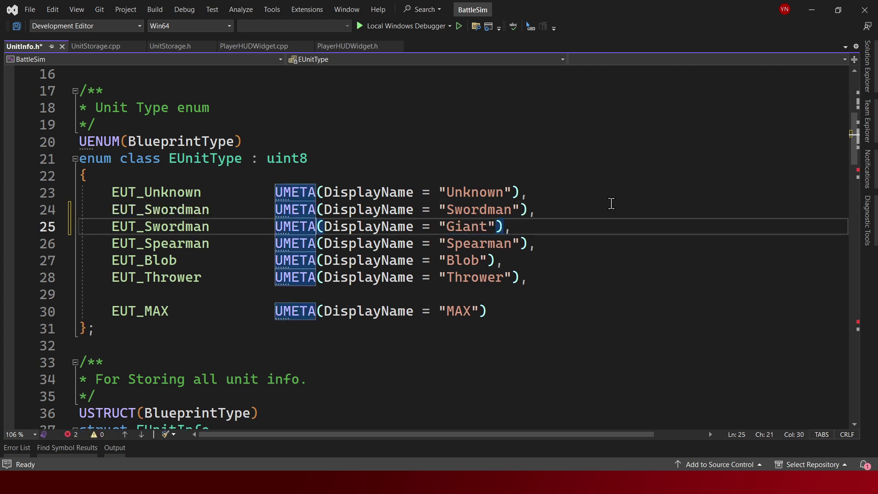
key(ctrl+Left)
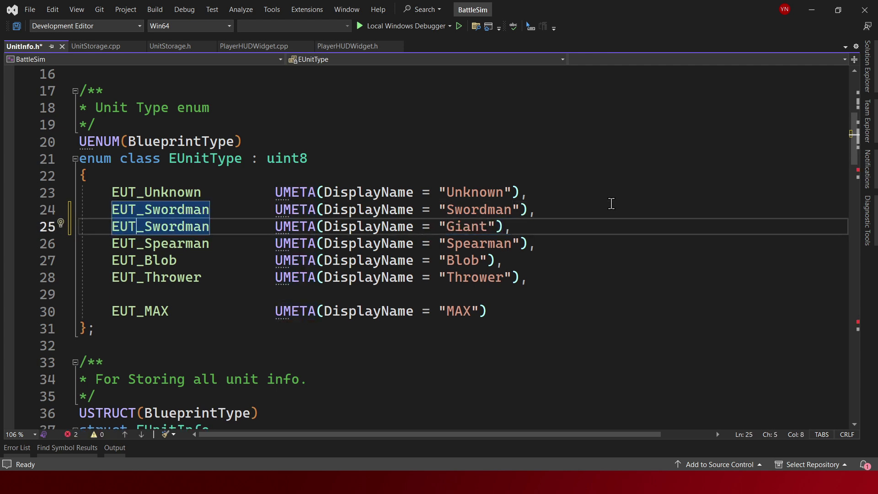
key(shift+Right)
key(shift+Right)
key(shift+Right)
key(shift+Right)
key(shift+Right)
key(shift+Right)
key(shift+Right)
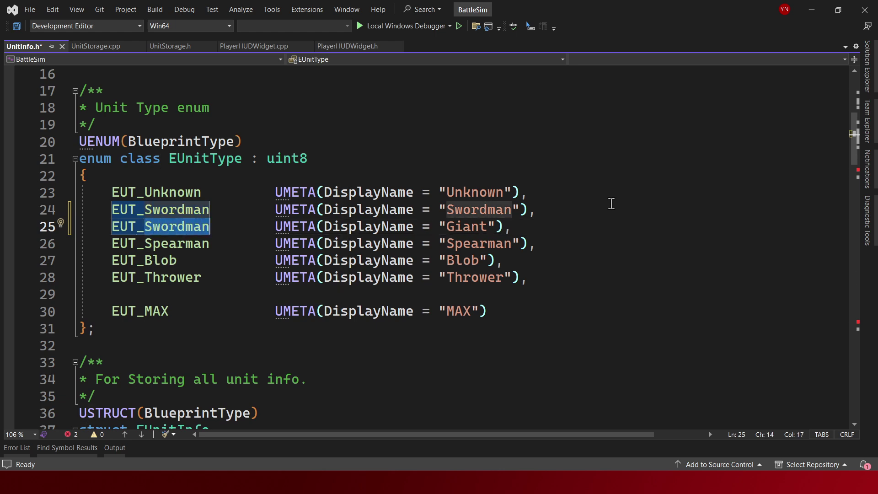
text(Giant)
key(Tab)
key(ctrl+shift+b)
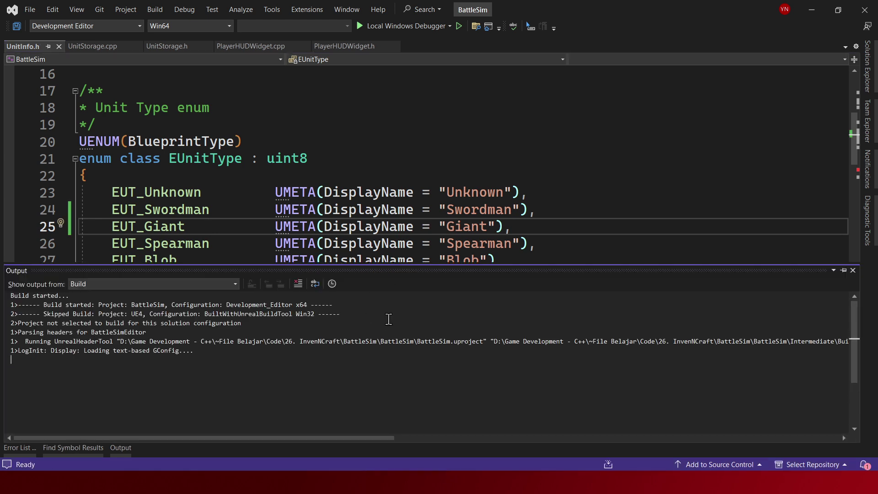
key(alt+Tab)
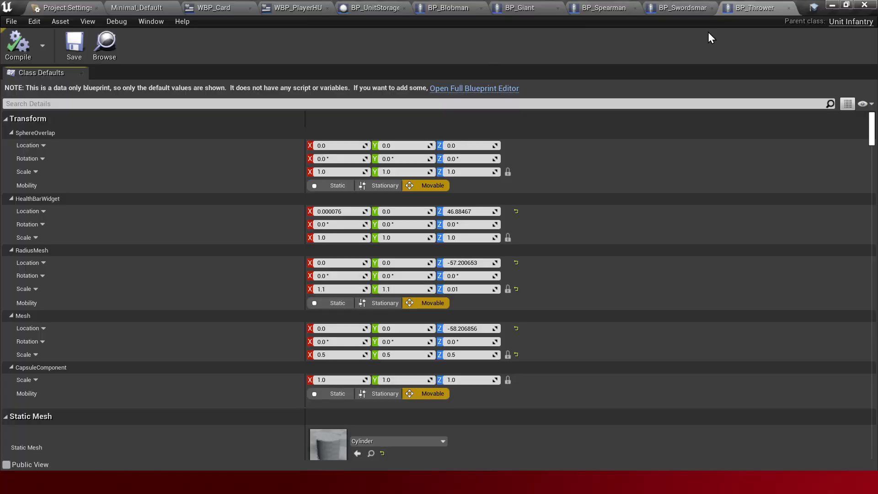
Close the WBP_Card and WBP_PlayerHUD editors, open BP_Swordsman fully, and filter Details by 'unit'.
drag(688, 9, 413, 7)
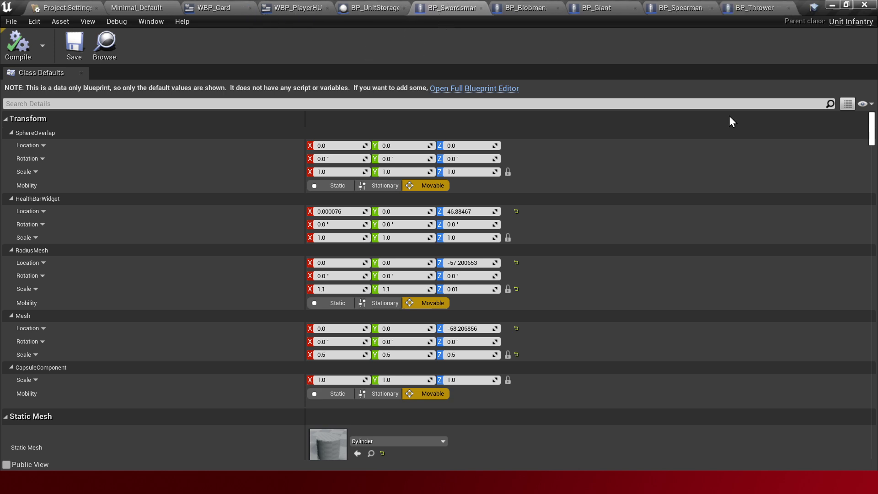
click(250, 8)
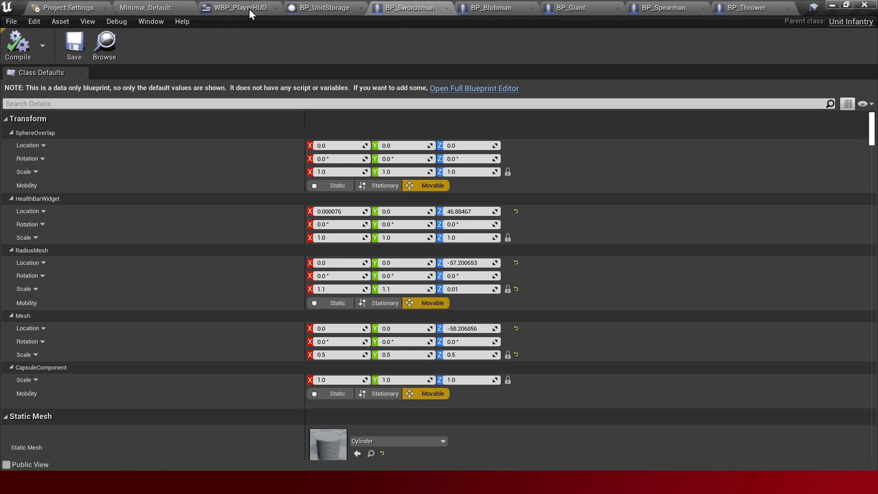
click(277, 10)
click(494, 89)
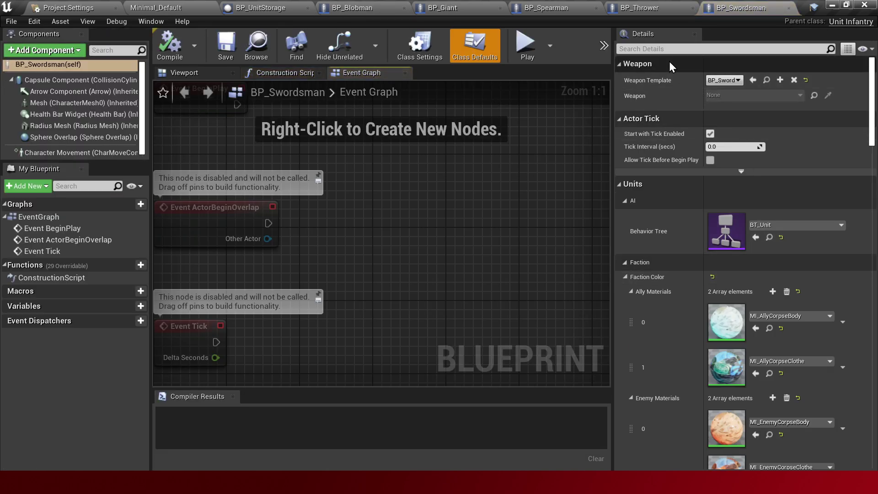
click(671, 53)
text(unit inf)
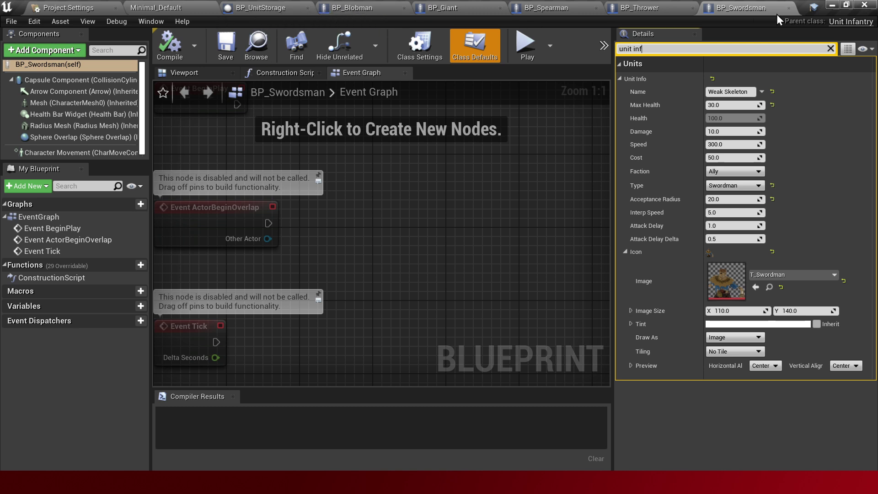
Name the Swordman entry 'Weak Skeleton' and check BP_Swordsman's cost of 50.
drag(773, 7, 316, 5)
click(254, 8)
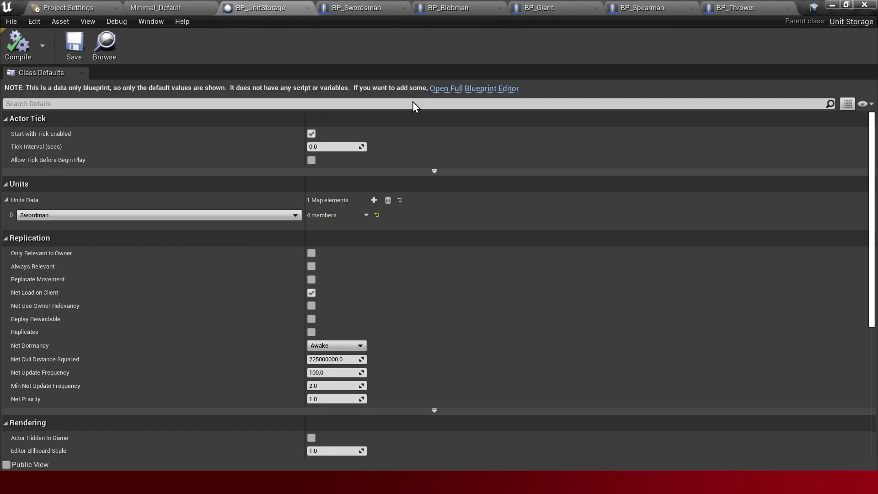
click(12, 215)
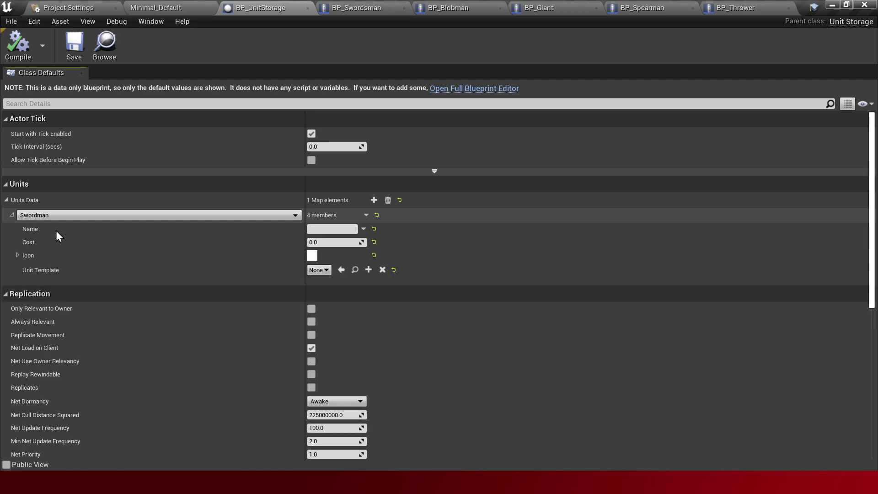
click(349, 229)
text(Weak )
text(Skeleton)
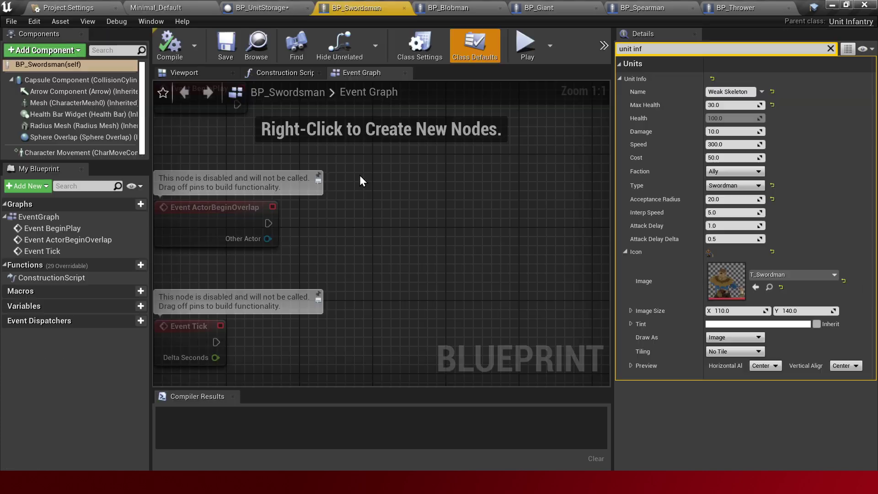
click(734, 158)
click(279, 8)
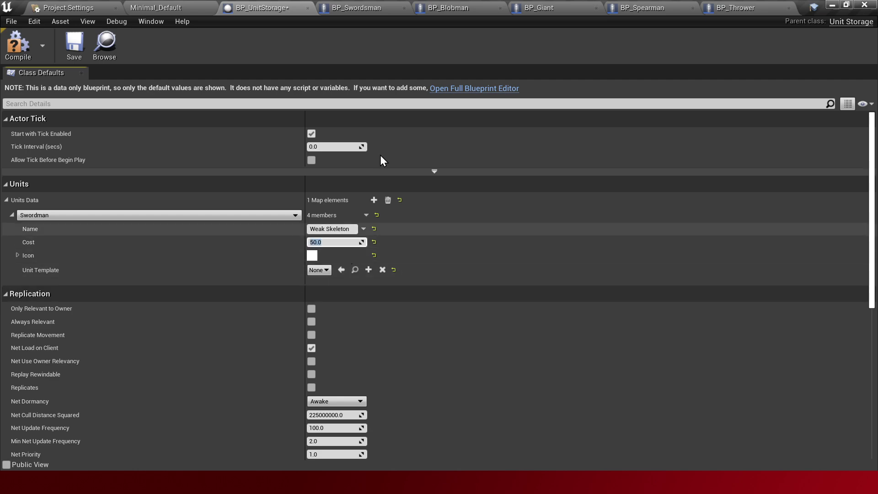
Copy BP_Swordsman's icon settings and paste them into the Swordman entry's Icon.
click(359, 7)
click(626, 252)
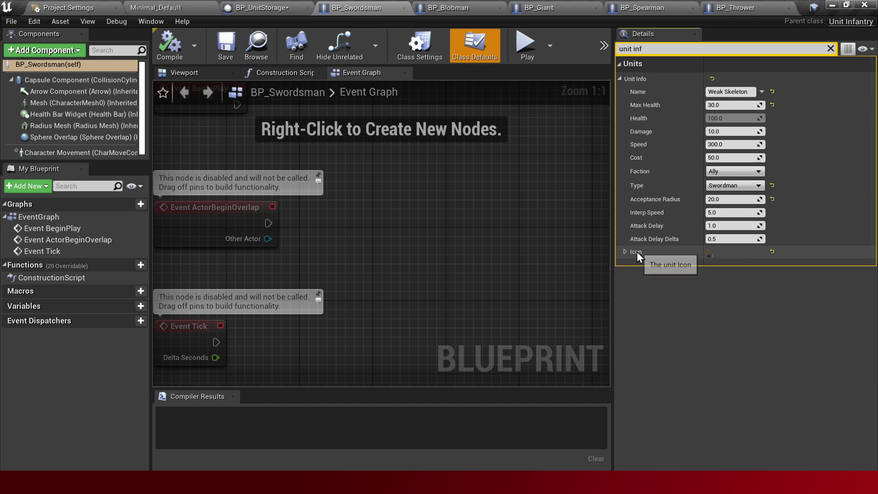
right_click(638, 251)
click(663, 294)
click(229, 7)
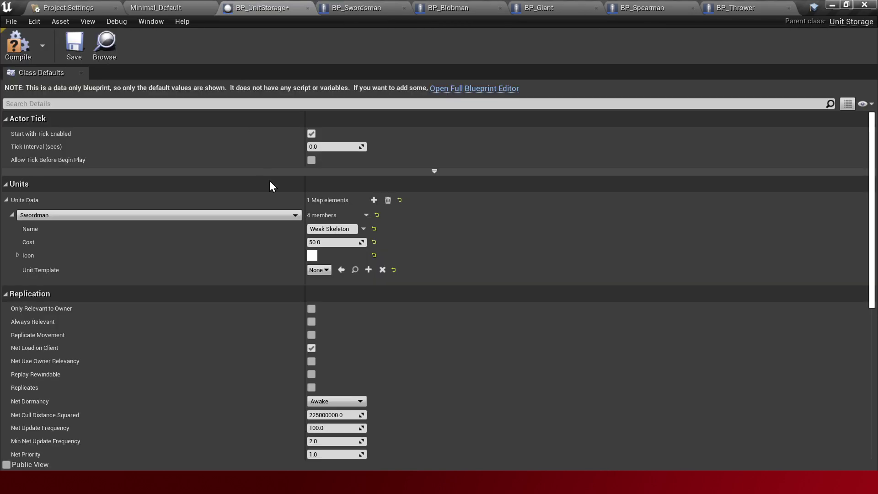
right_click(34, 264)
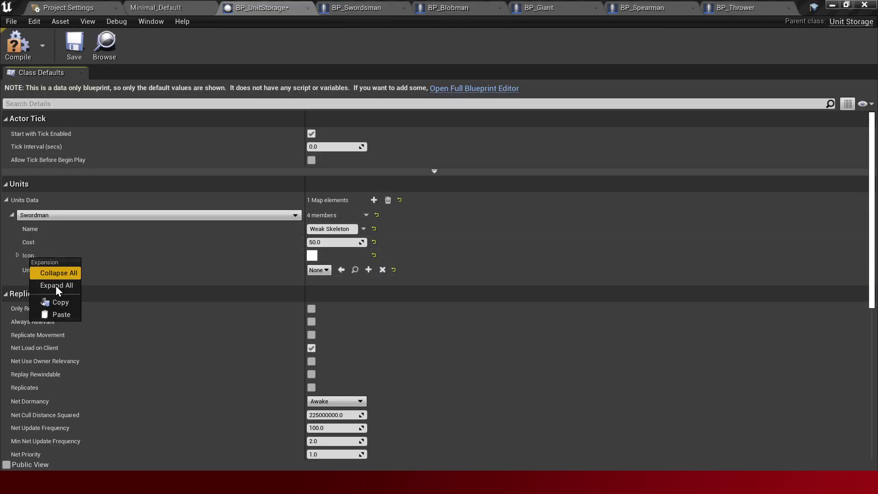
click(68, 317)
Set the entry's Unit Template to BP_Swordsman and add a second Units Data element.
click(327, 274)
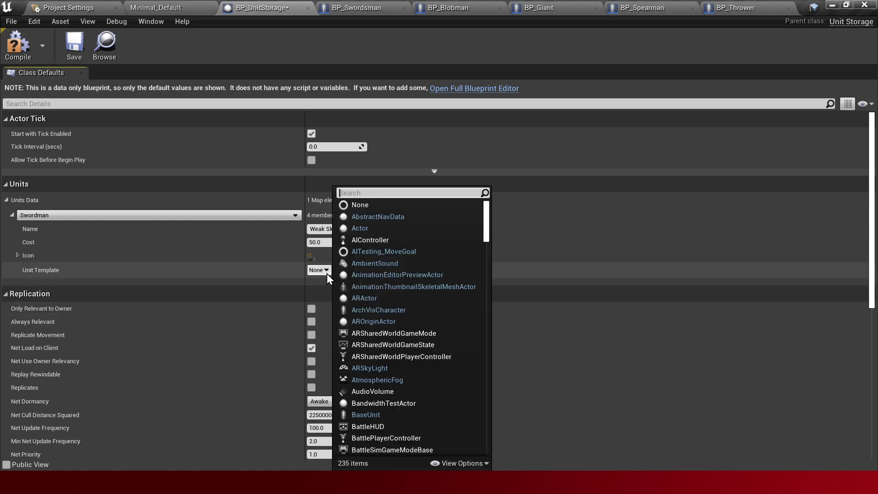
text(sword)
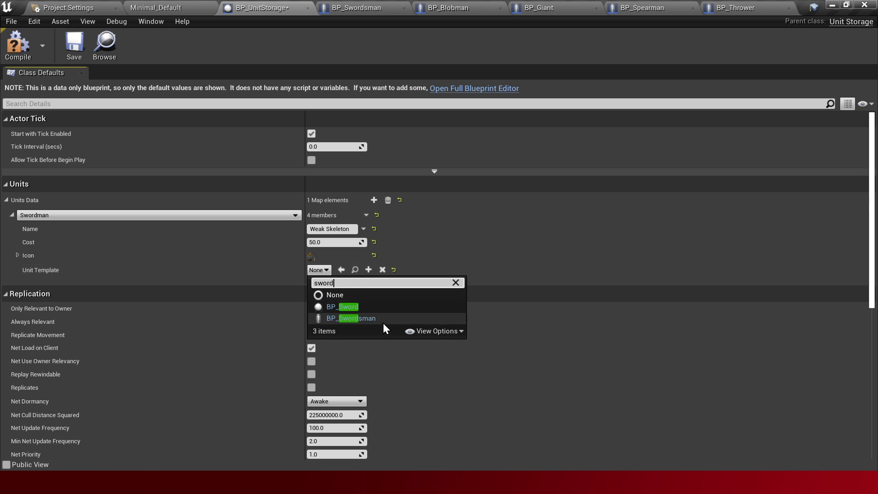
click(382, 320)
click(12, 216)
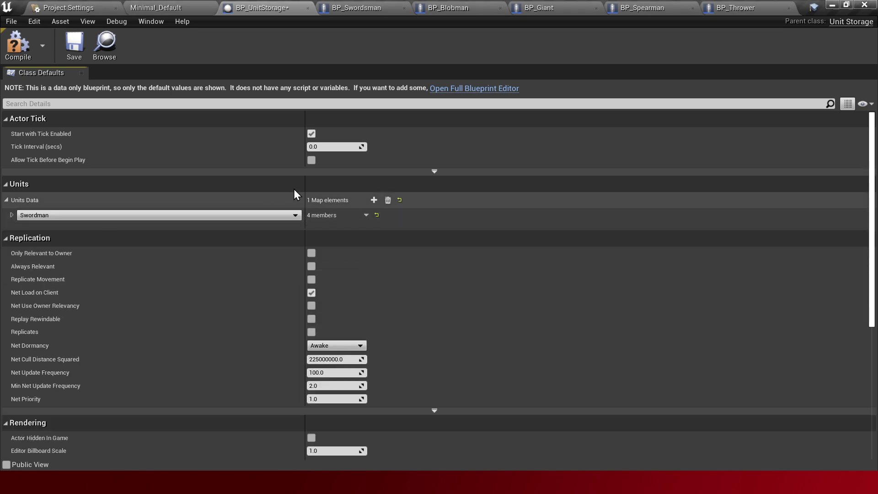
click(373, 201)
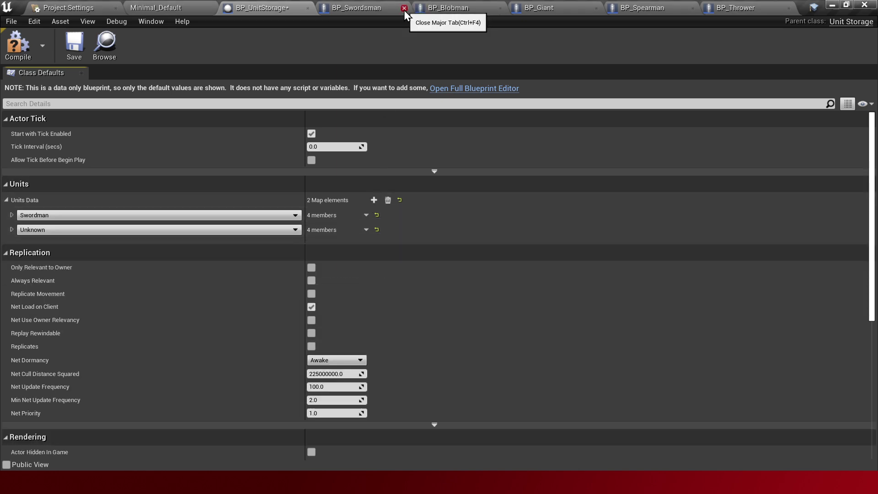
Close BP_Swordsman and open BP_Giant in the full Blueprint editor beside BP_UnitStorage.
click(405, 9)
drag(507, 4, 378, 7)
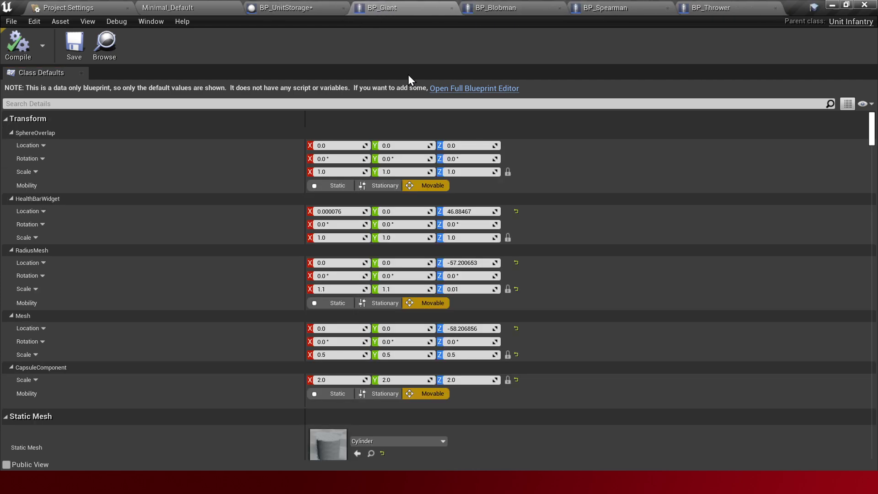
click(499, 88)
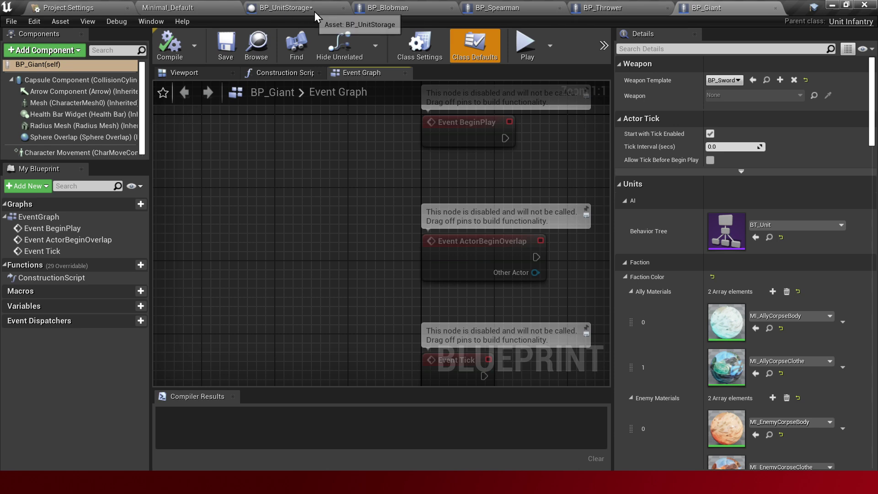
click(314, 10)
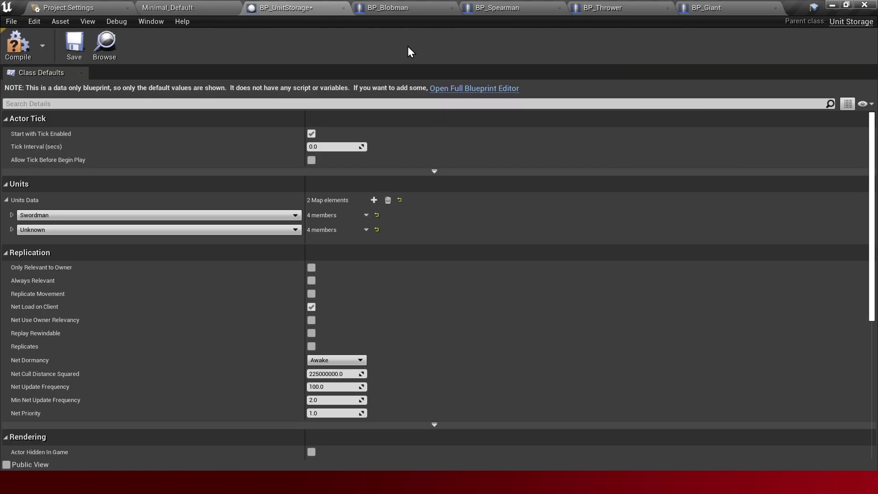
Set the new Units Data entry's key to Giant and its name to Giant.
click(12, 231)
click(264, 232)
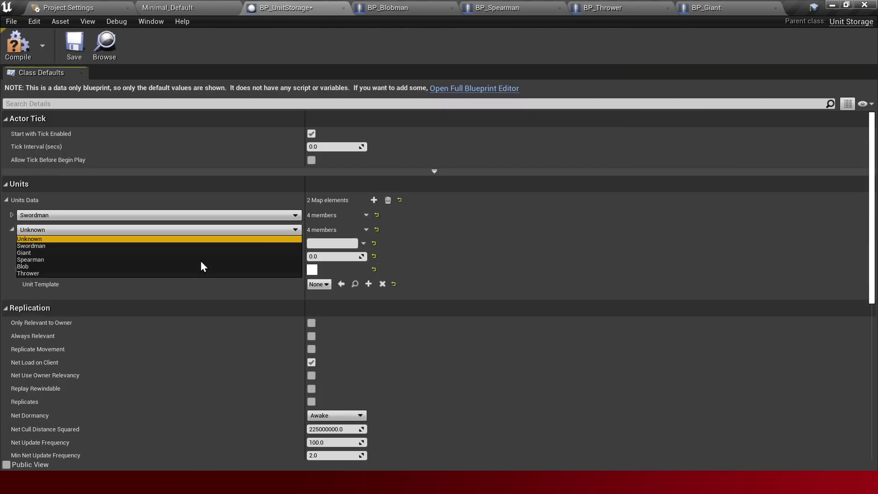
click(80, 256)
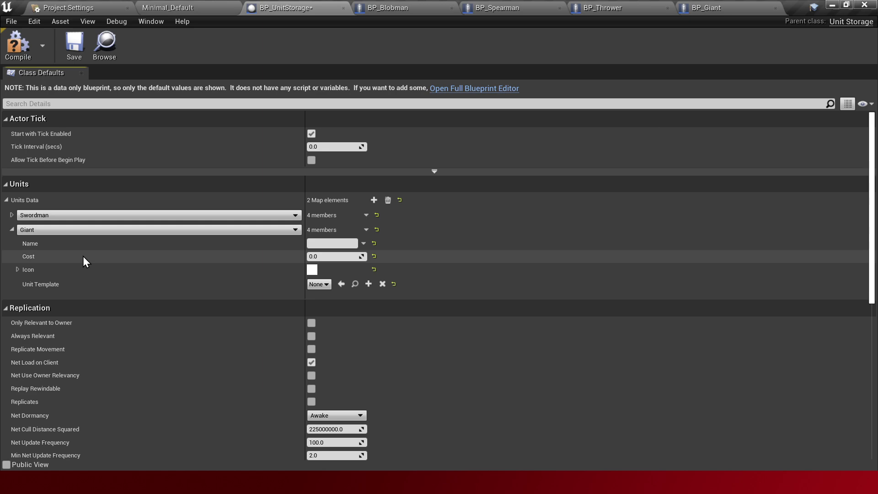
click(334, 243)
text(Giant)
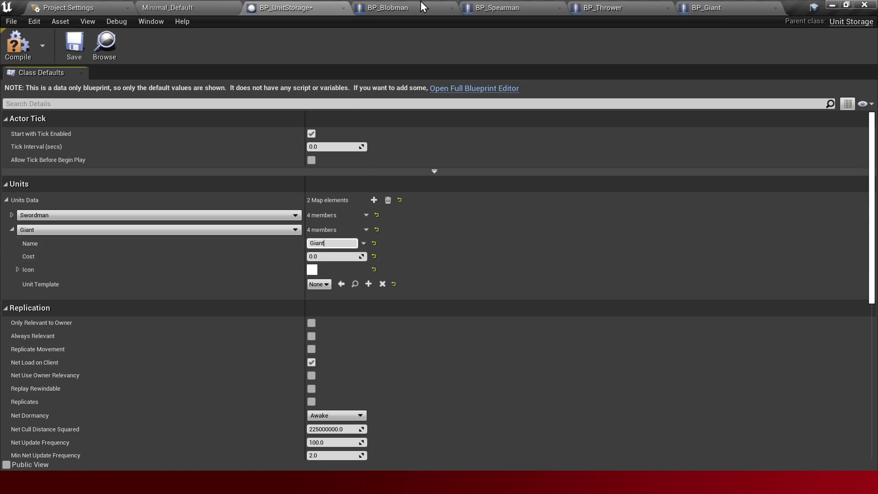
In BP_Giant's Unit Info, rename the unit to Giant and set its unit type to Giant.
click(421, 6)
drag(711, 8, 386, 7)
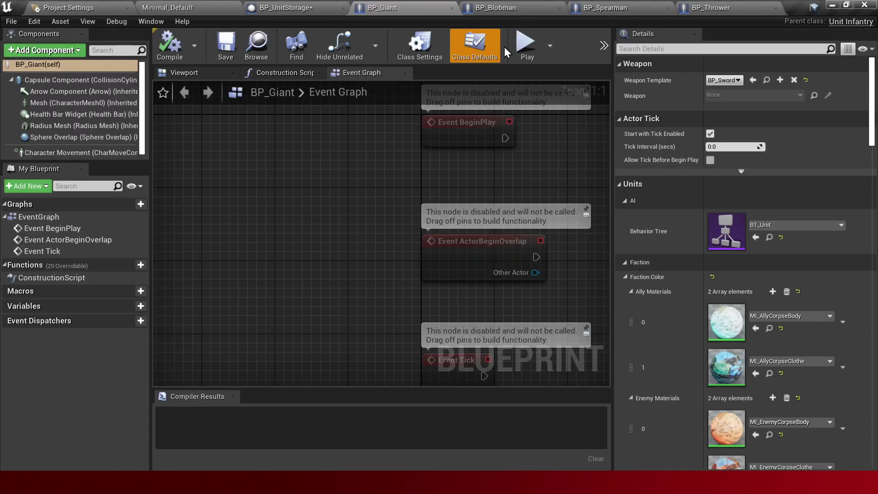
click(669, 49)
text(uni)
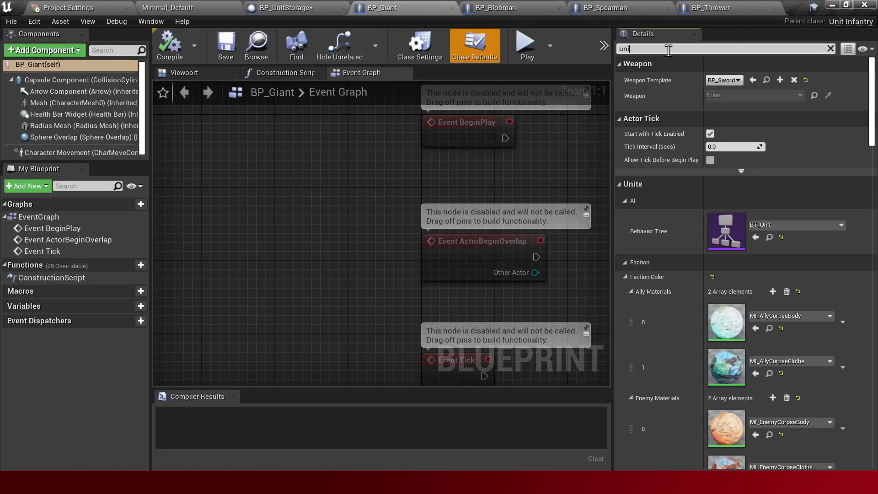
text(t inf)
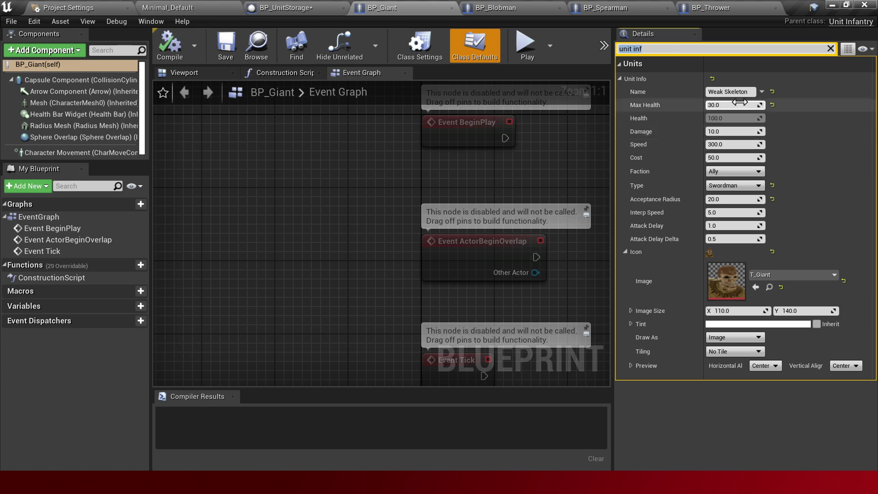
click(730, 91)
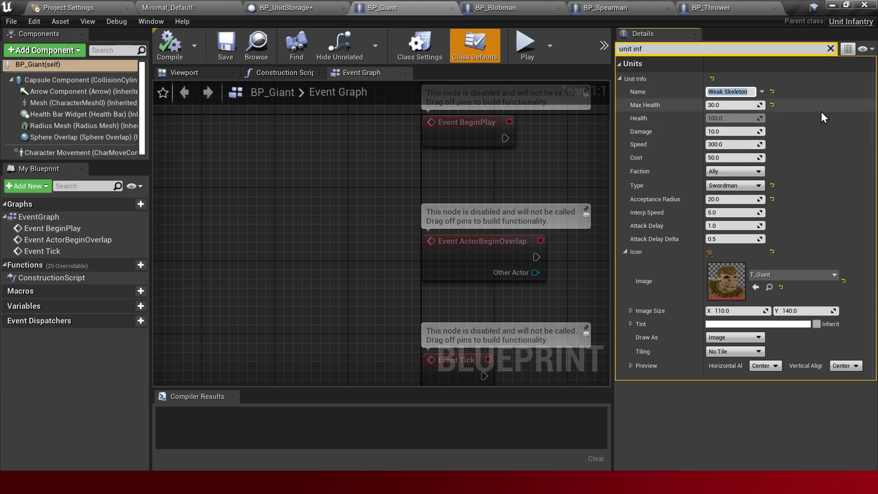
text(Giant)
key(Return)
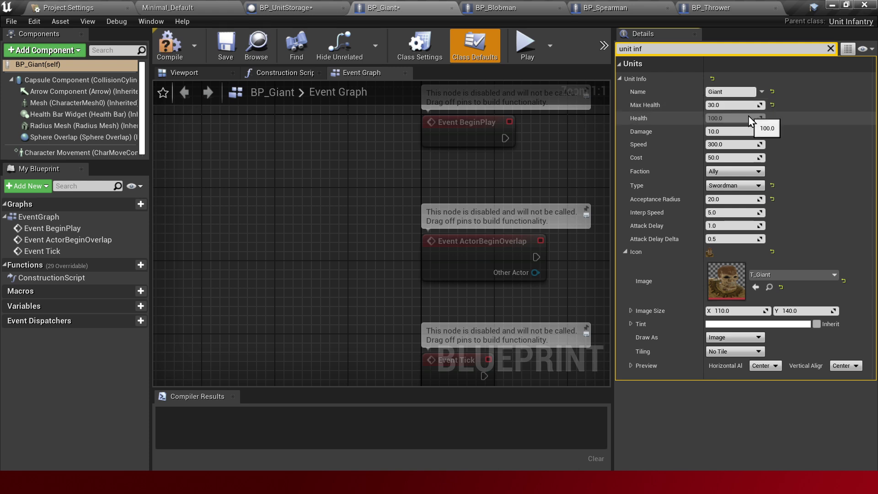
click(757, 186)
click(741, 210)
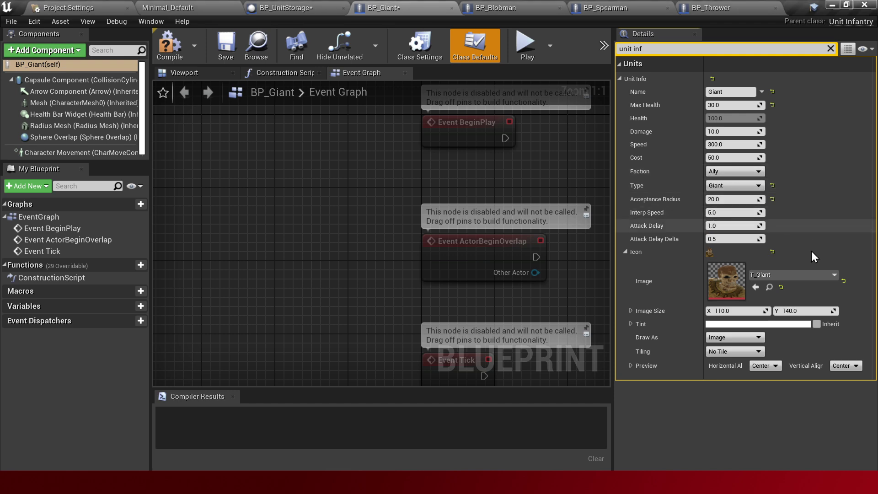
Set the Giant map entry's cost to 100.
click(291, 8)
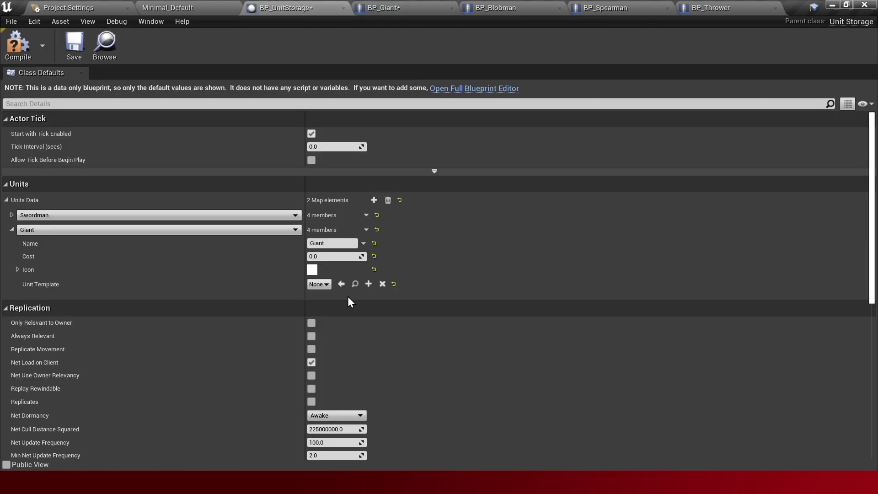
click(343, 256)
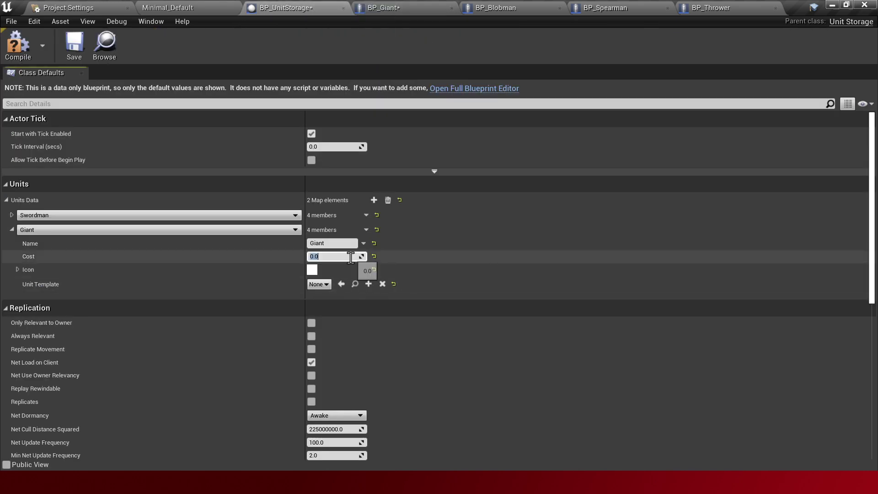
click(396, 6)
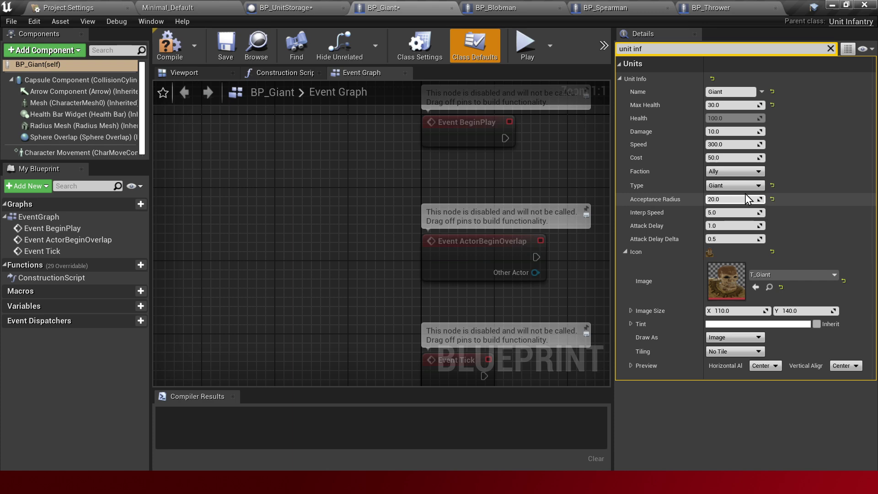
key(ctrl+Tab)
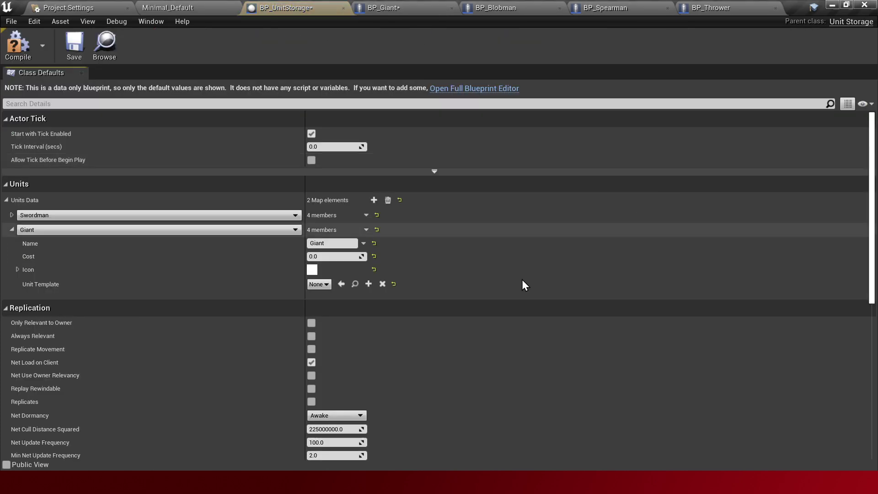
click(352, 256)
text(50)
double_click(352, 256)
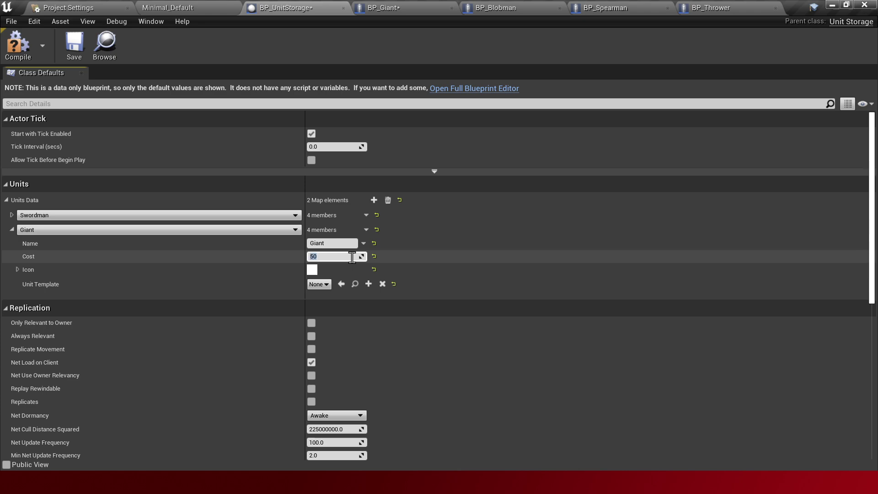
text(100)
Set BP_Giant's Unit Info cost to 100.0.
click(455, 5)
click(759, 158)
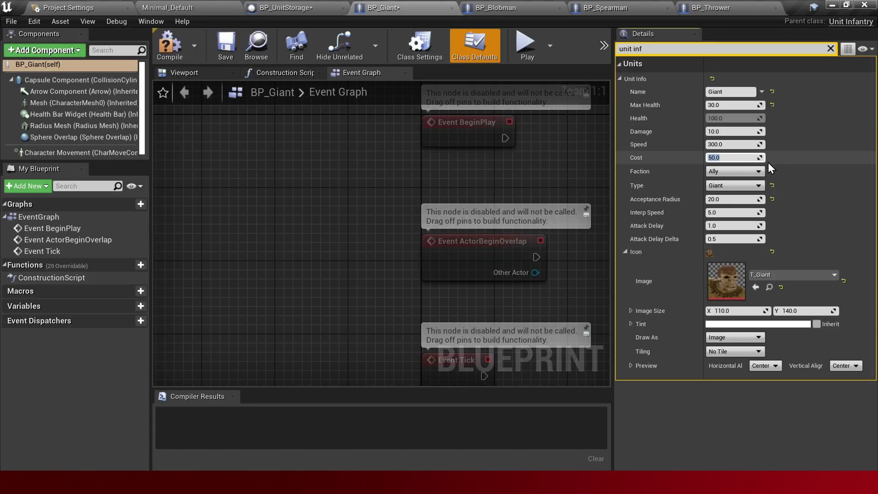
text(100)
key(Return)
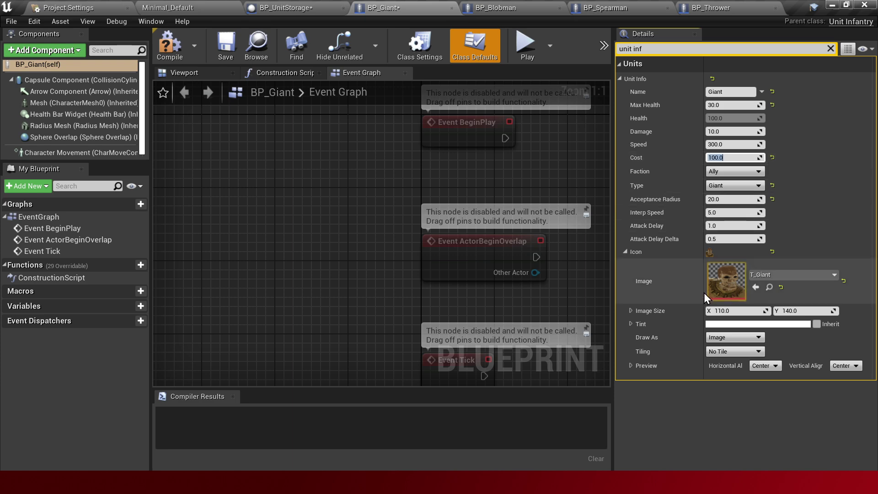
Copy the icon from BP_Giant's Unit Info into the Giant map entry.
right_click(641, 252)
click(671, 296)
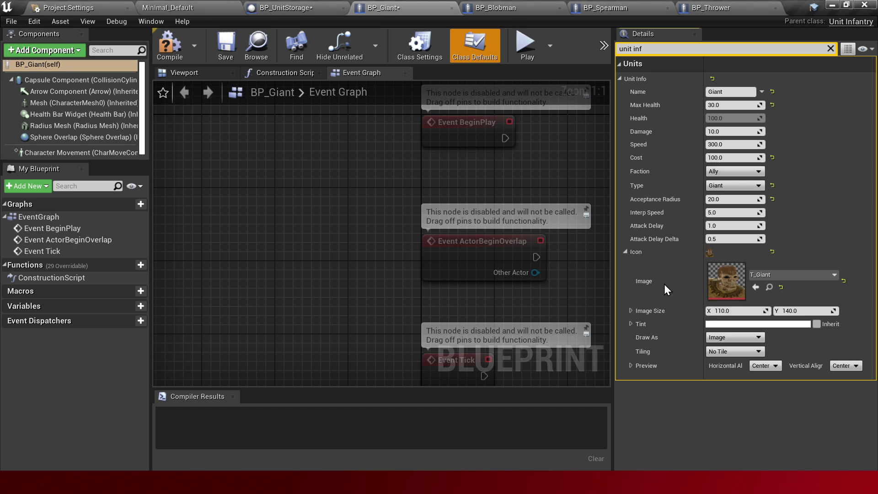
click(286, 8)
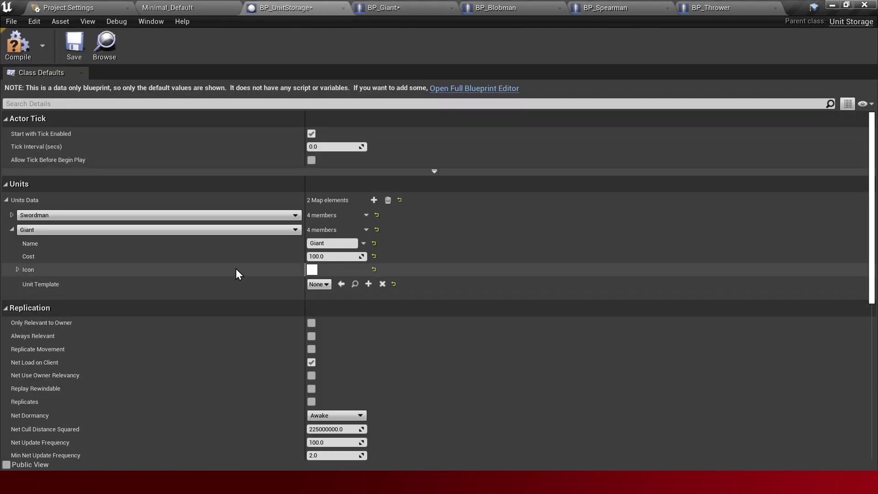
right_click(35, 273)
click(77, 336)
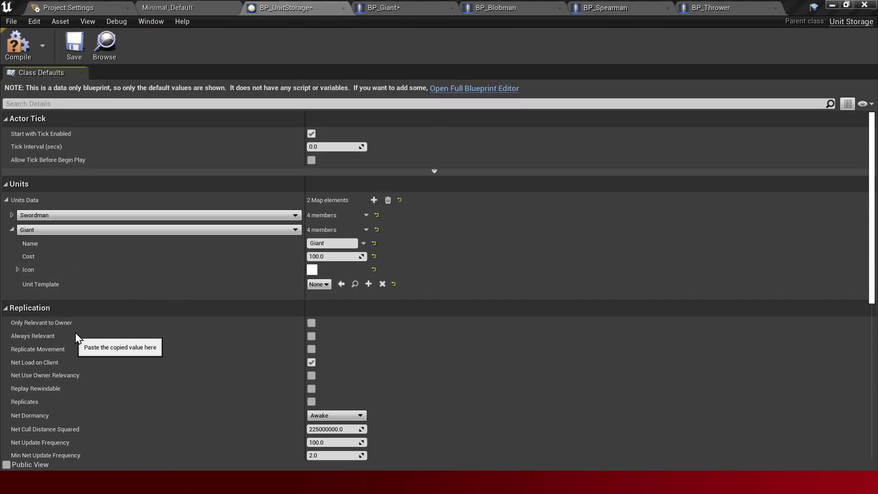
Set the Giant entry's unit template to BP_Giant, collapse the entry, and close BP_Giant.
click(329, 285)
text(giant)
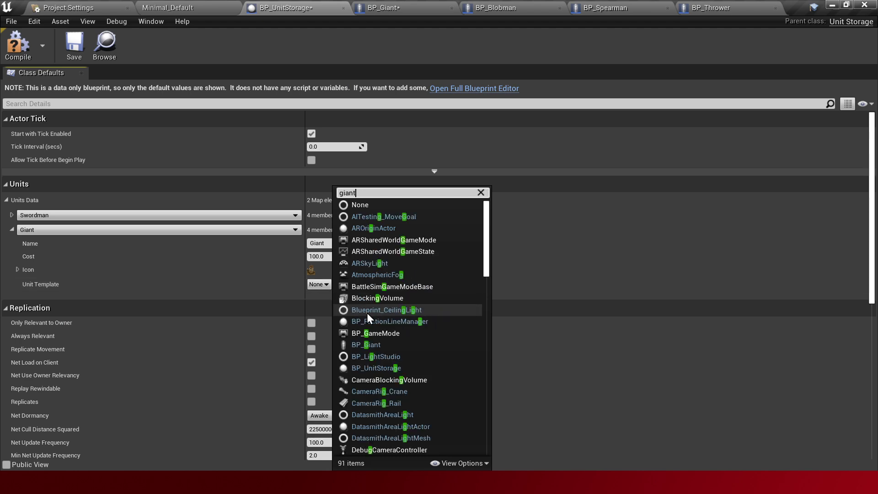
click(367, 313)
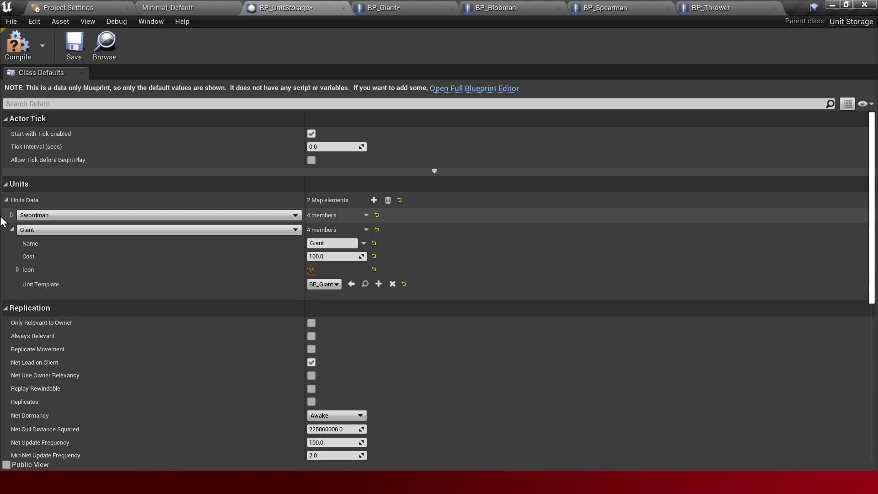
click(12, 230)
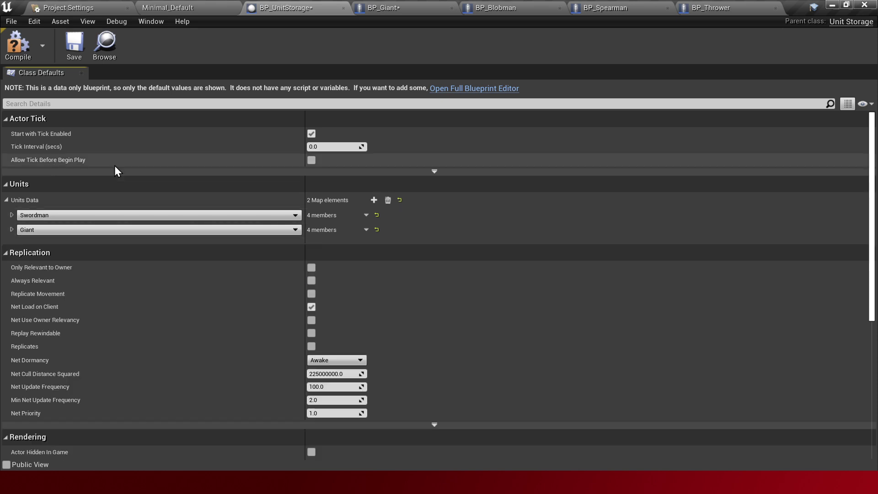
click(451, 8)
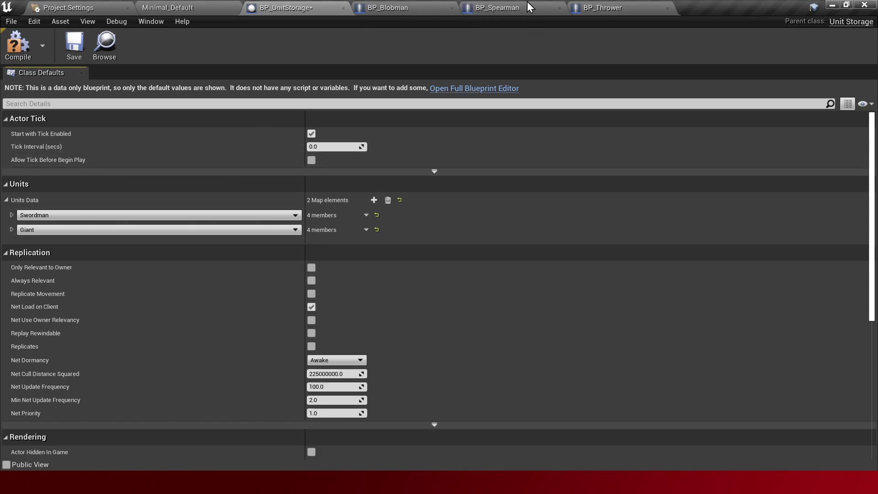
Open BP_Spearman's full editor and filter Details to Unit Info, showing cost 80.0.
drag(527, 6, 407, 5)
click(452, 88)
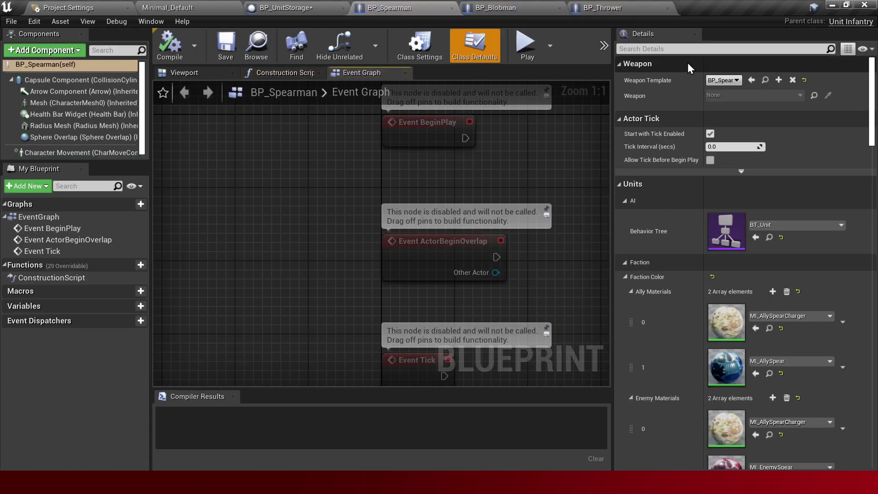
key(ctrl+v)
text(u)
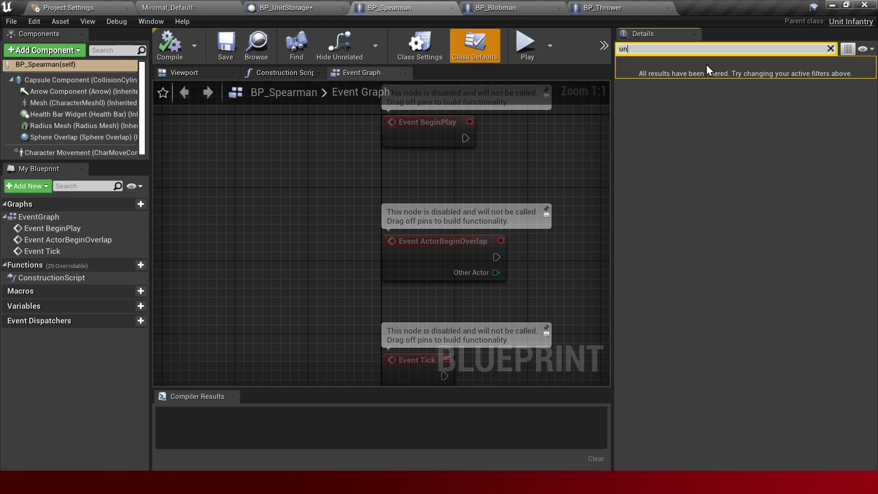
text(nit inf)
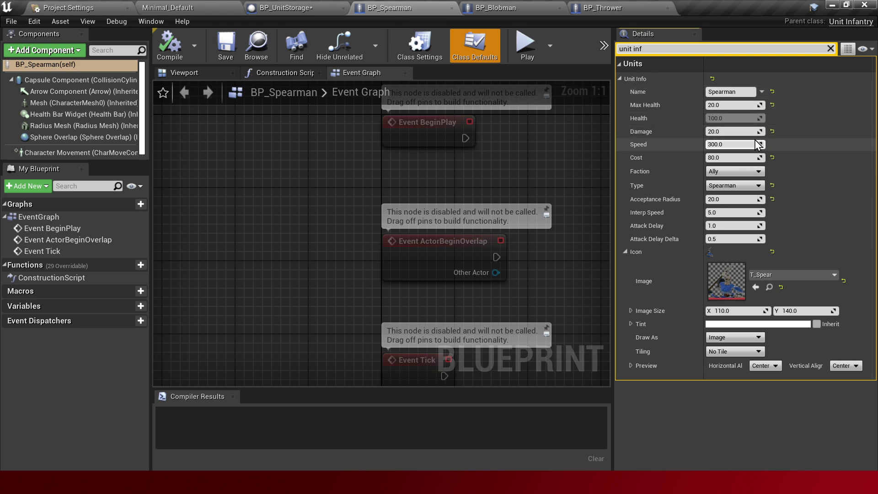
click(759, 161)
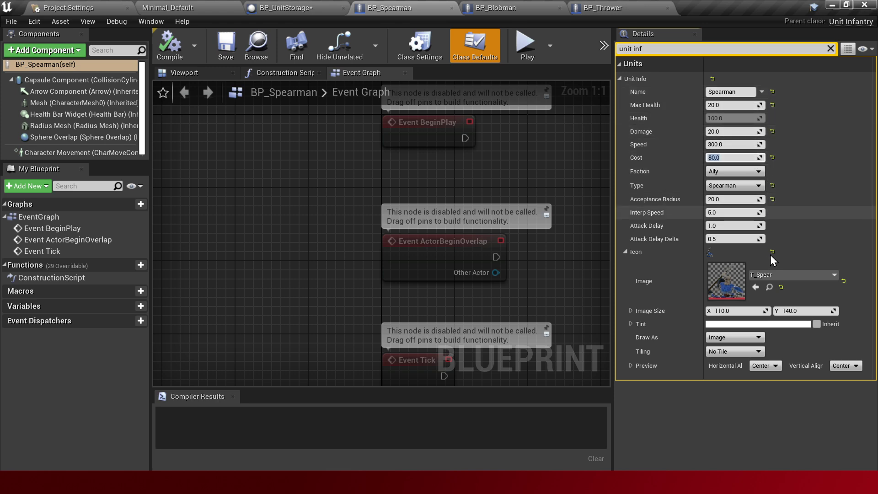
Add a third Units Data entry with key Spearman, cost 80 and name Spearman.
click(286, 8)
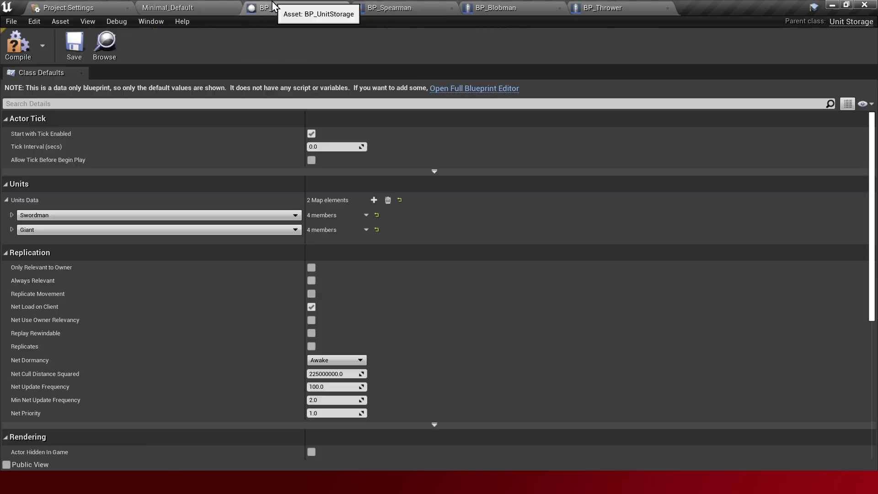
click(374, 200)
click(12, 244)
click(77, 247)
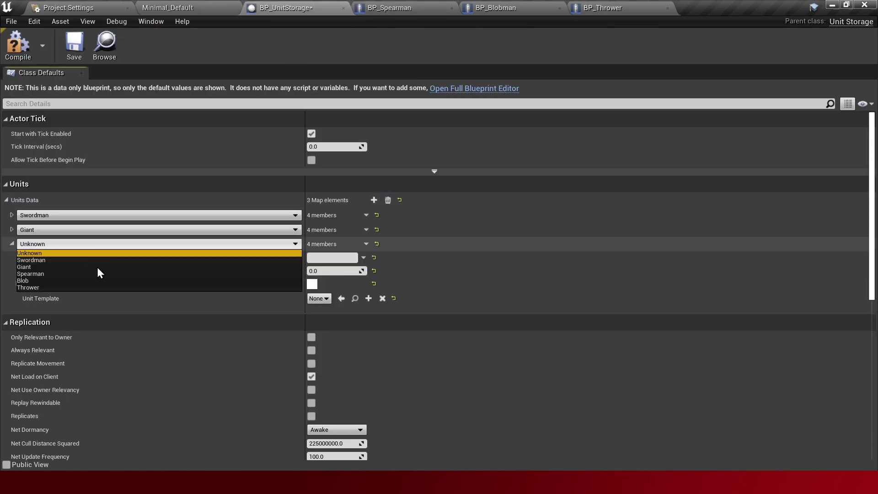
click(68, 273)
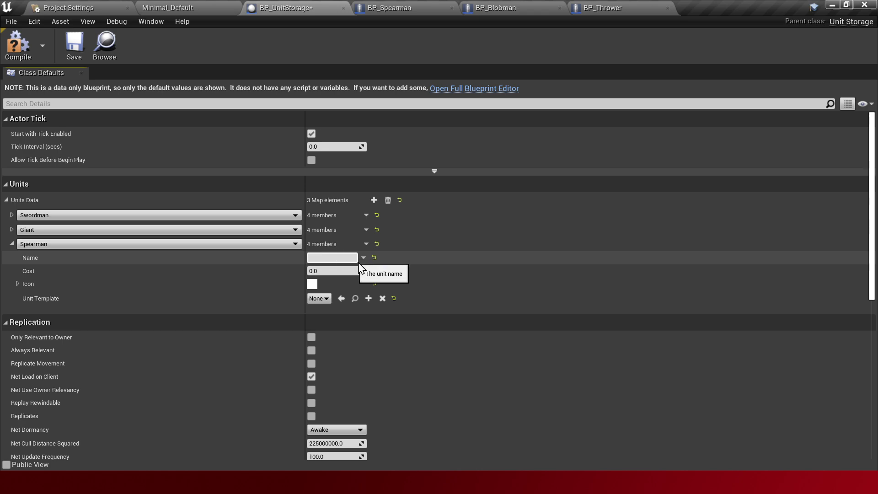
click(336, 271)
text(80)
key(shift+Tab)
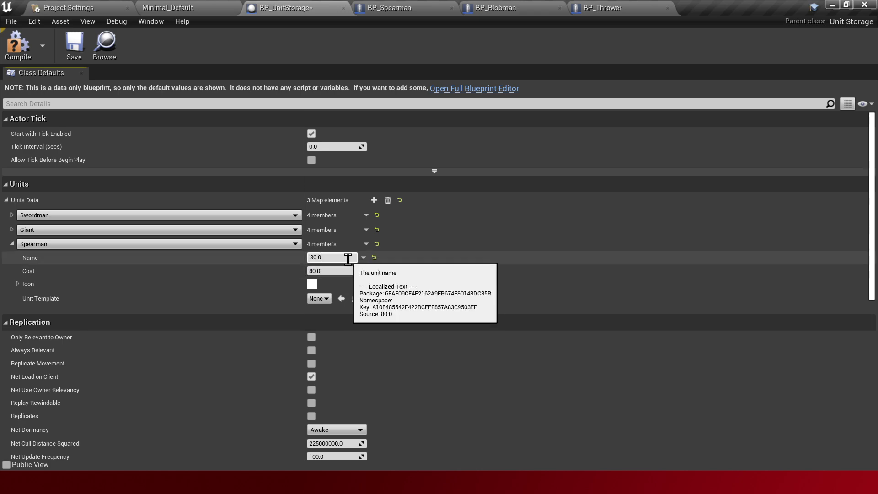
text(Spearman)
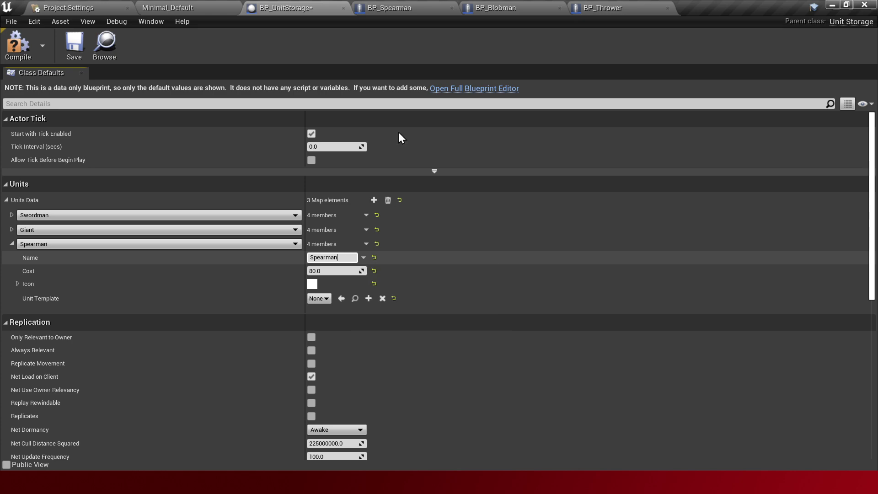
Copy BP_Spearman's icon and paste it into the Spearman entry.
click(399, 7)
right_click(646, 253)
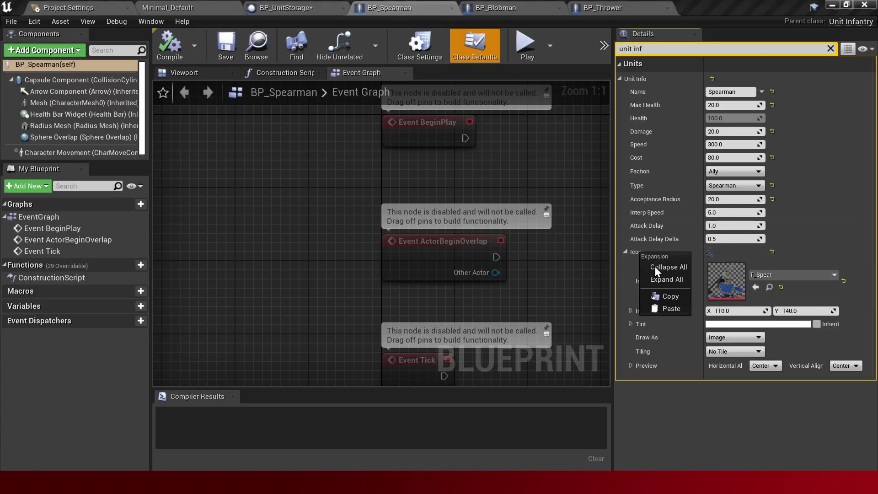
click(670, 295)
click(283, 7)
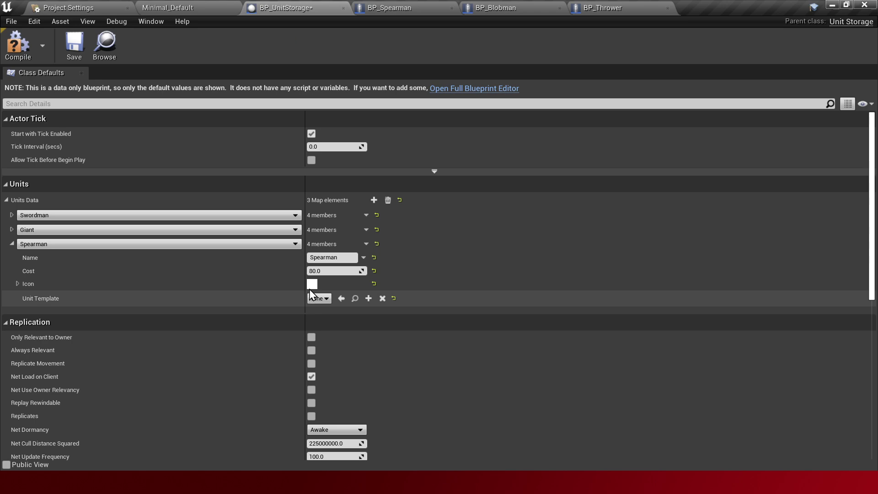
right_click(29, 284)
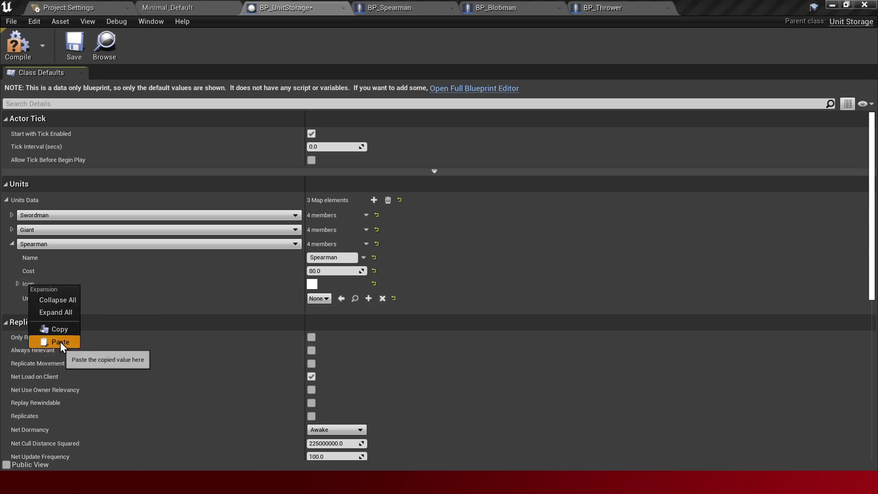
click(60, 342)
Set the Spearman entry's unit template to BP_Spearman.
click(313, 300)
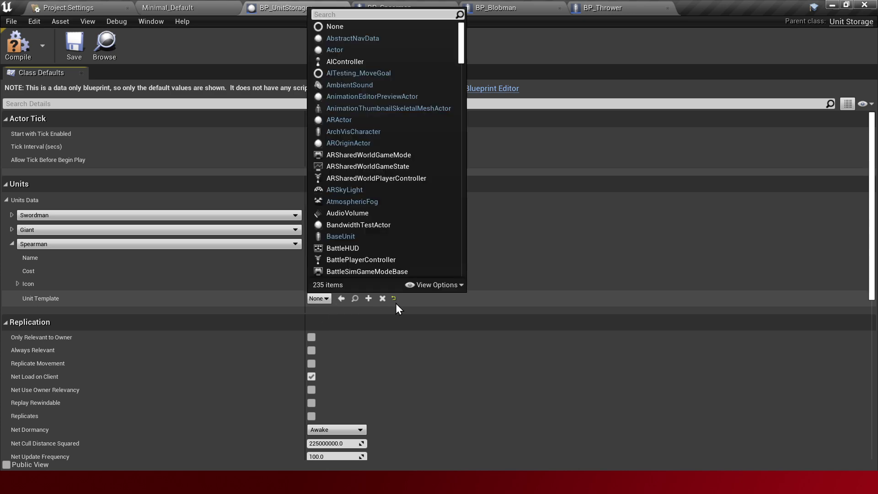
text(spearma)
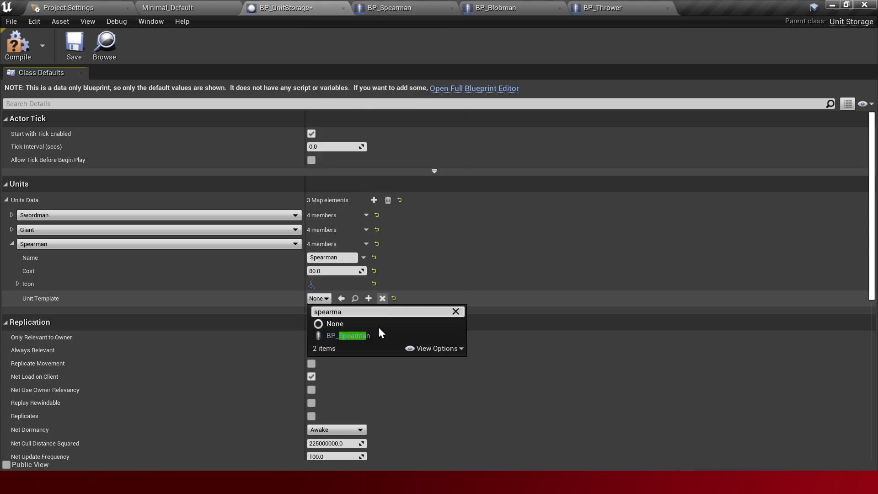
click(369, 332)
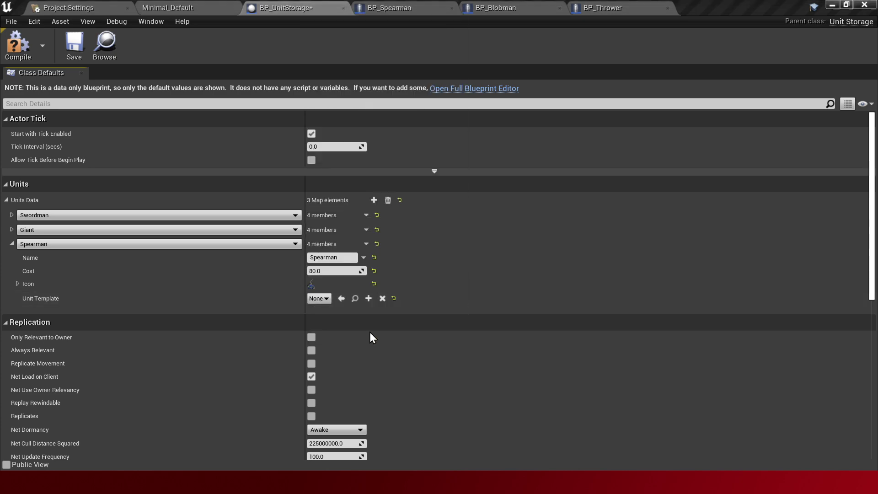
click(438, 11)
Close BP_Spearman, open BP_Giant from the Content Browser, filter Details for 'info', and compile it.
click(452, 8)
click(168, 8)
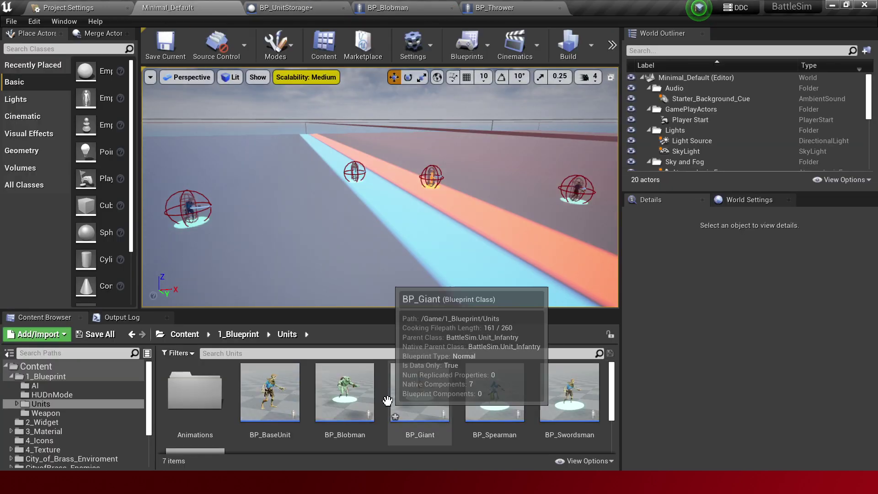
double_click(419, 392)
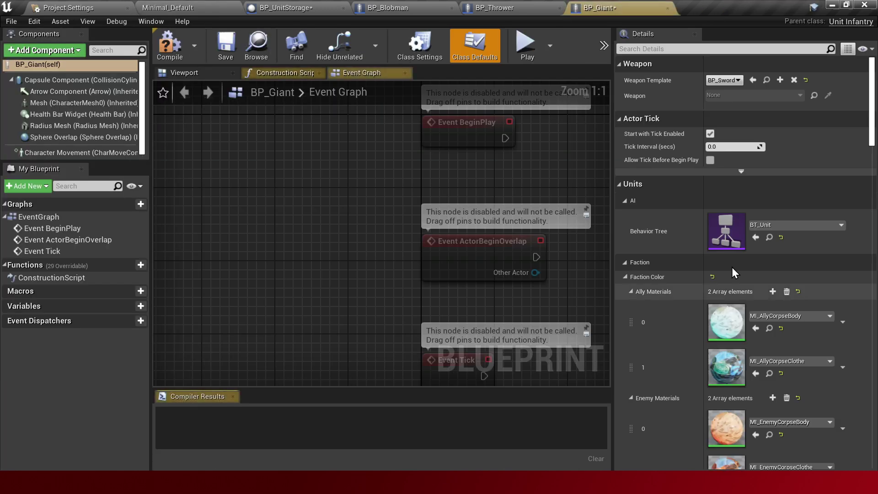
click(675, 49)
text(info)
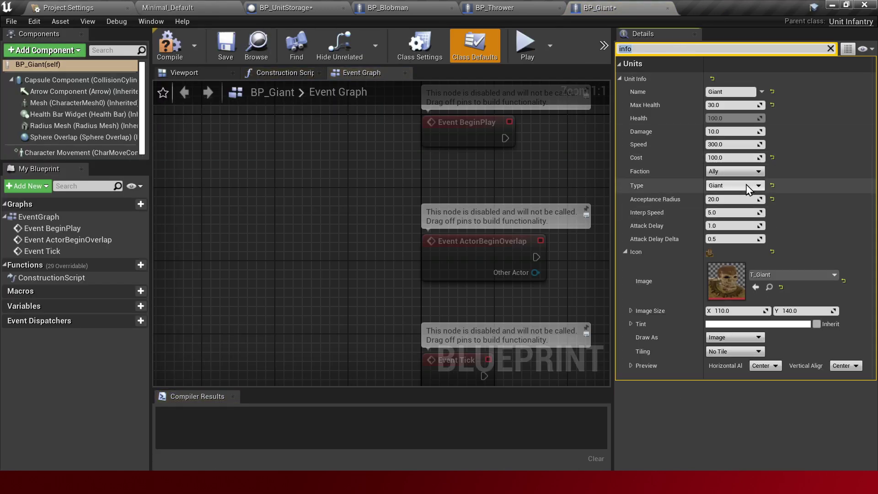
click(173, 50)
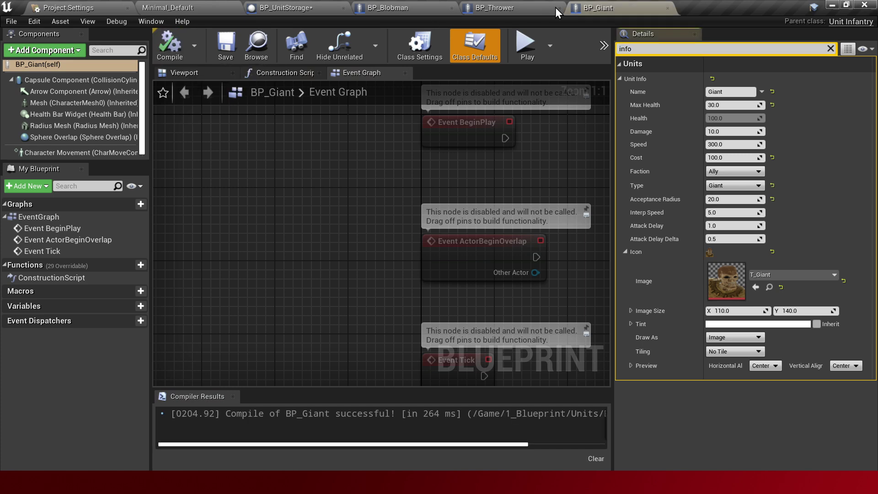
Close BP_Giant, open BP_Blobman's full editor, and return to BP_UnitStorage defaults.
click(667, 9)
click(506, 88)
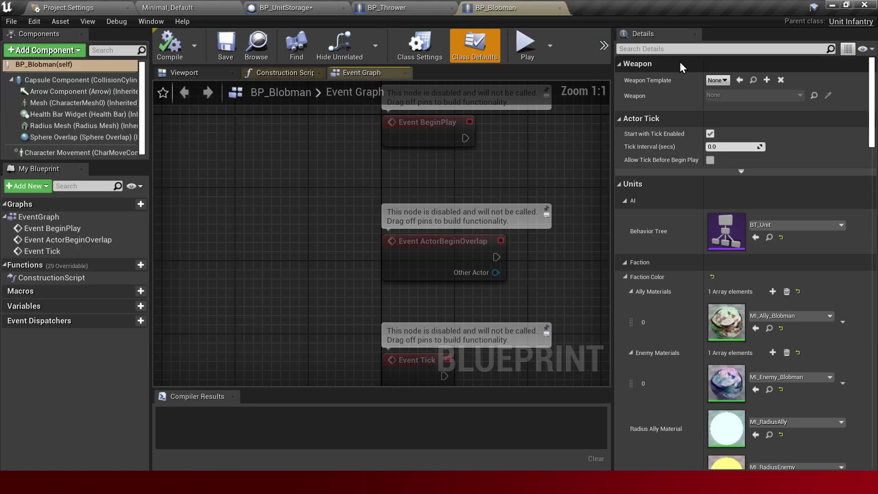
drag(519, 1, 388, 5)
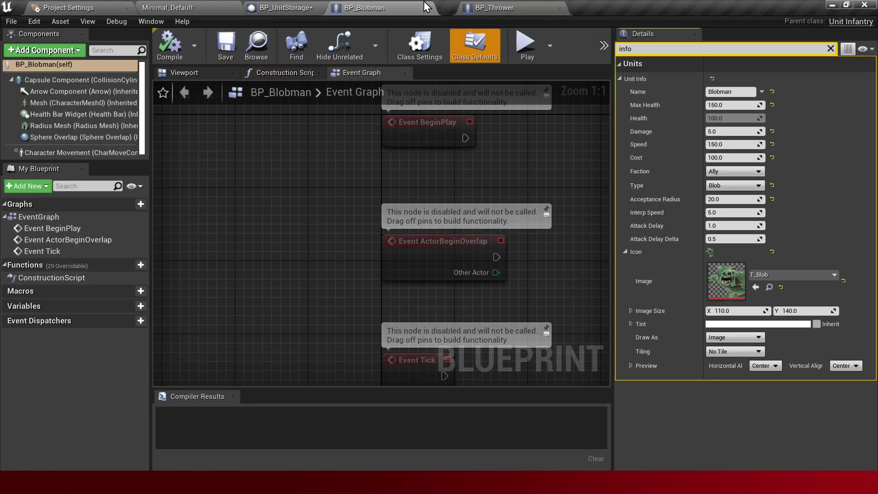
click(331, 5)
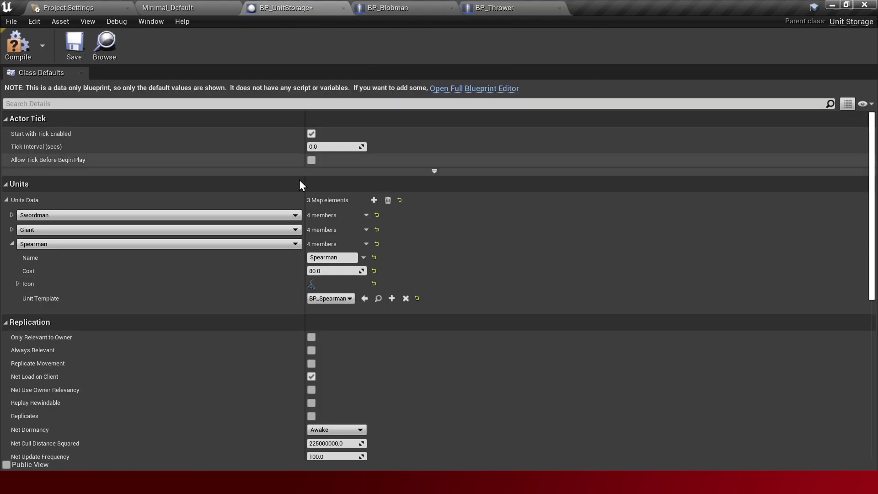
Add a fourth Units Data entry with key Blob and name Blobman.
click(373, 200)
click(47, 315)
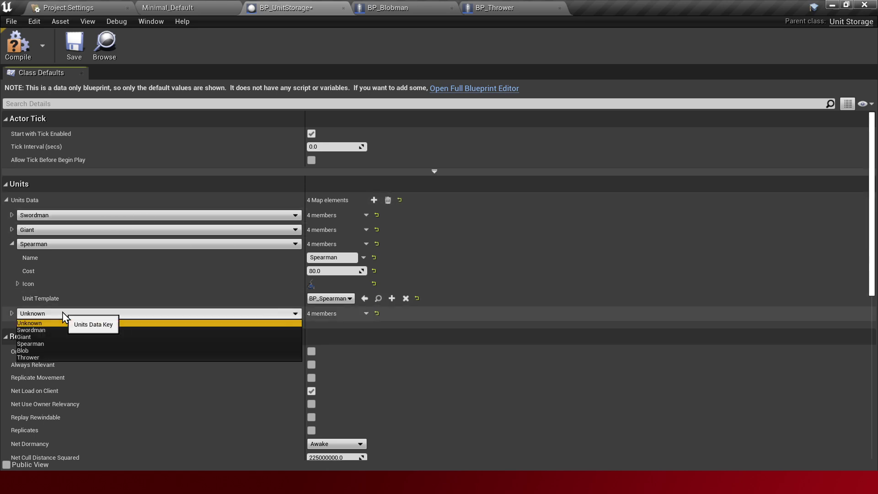
click(42, 351)
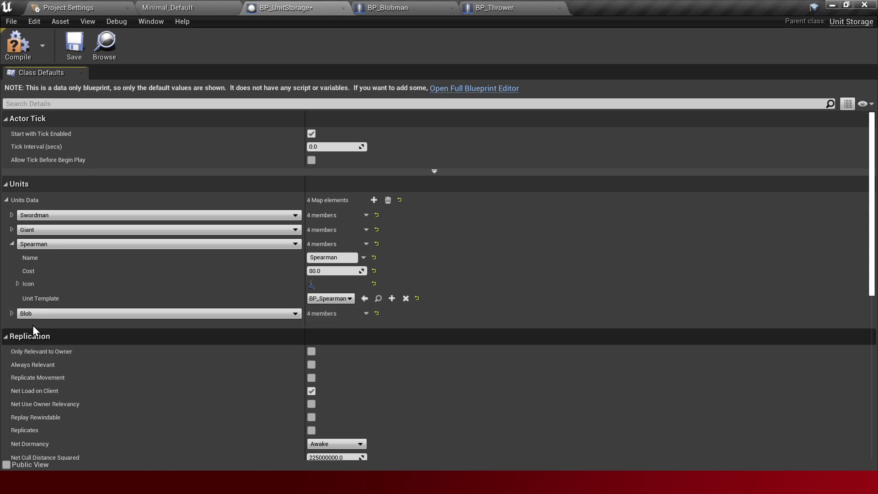
click(11, 313)
click(324, 327)
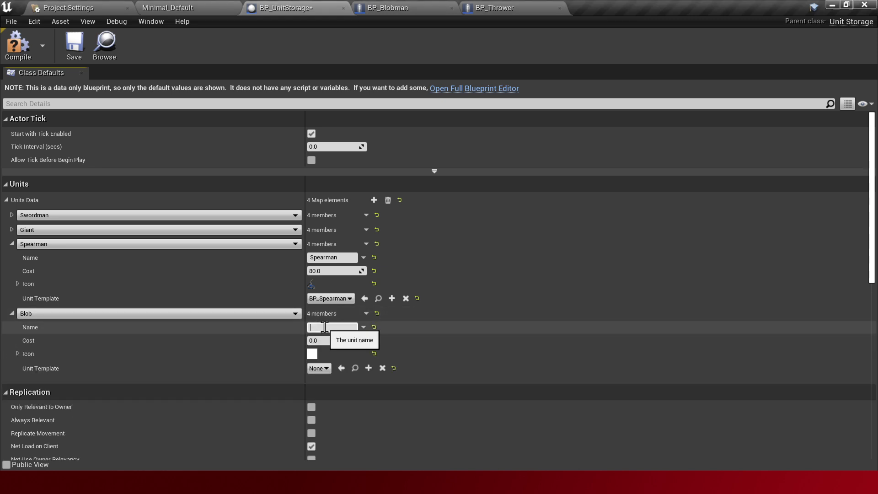
text(Bobman)
key(Return)
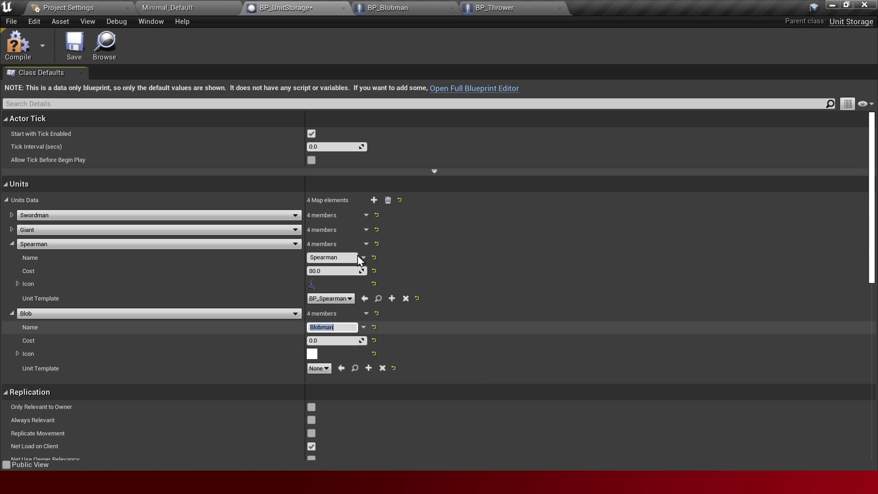
Copy BP_Blobman's icon into the Blob entry and enter its cost.
click(395, 2)
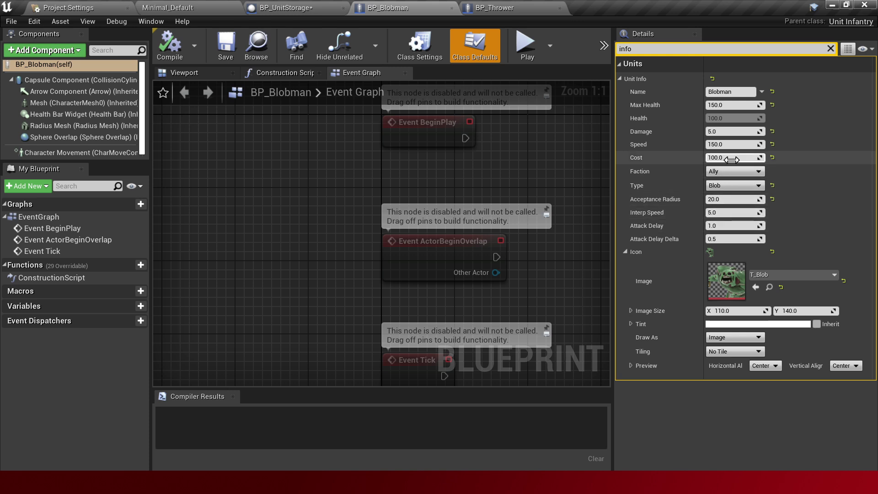
right_click(640, 253)
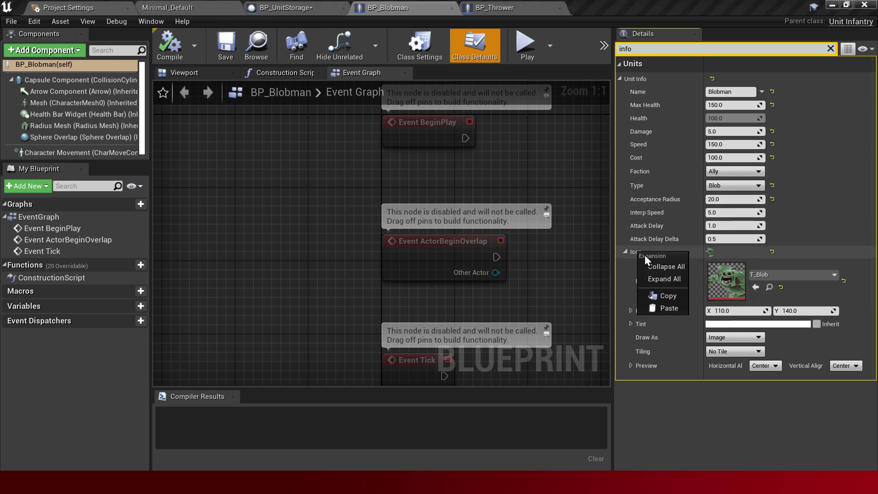
click(662, 298)
click(283, 8)
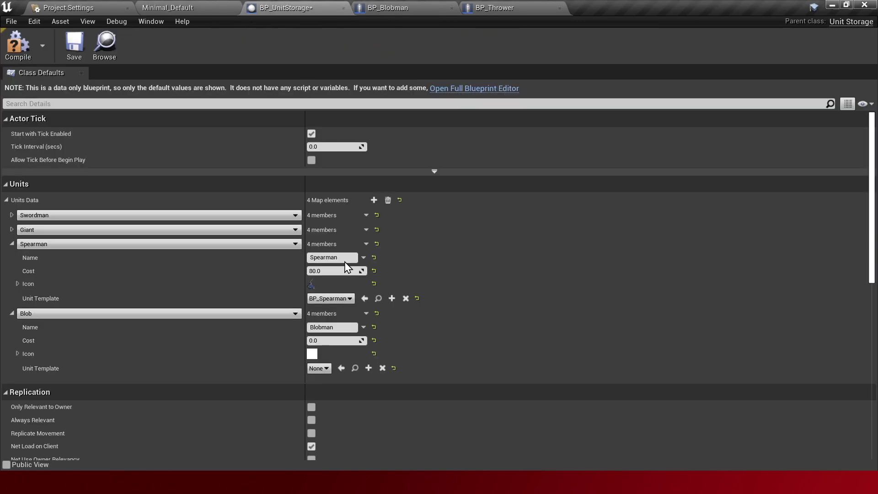
click(341, 341)
text(10)
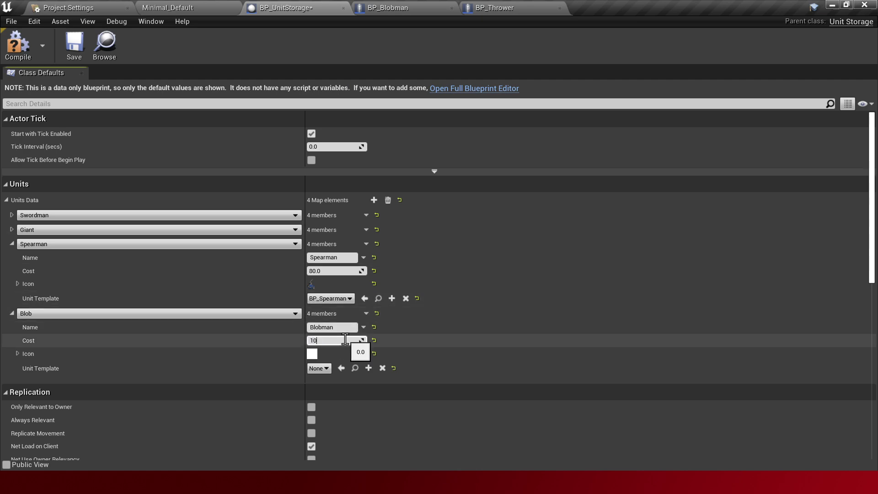
right_click(34, 352)
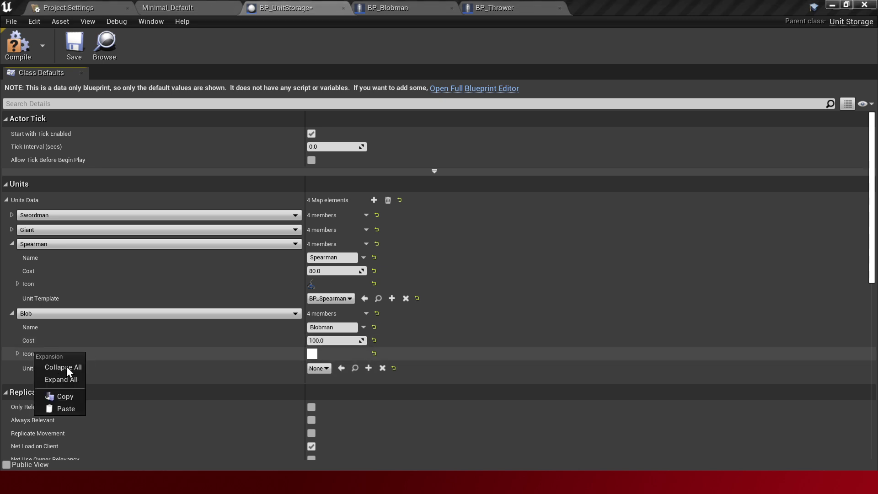
click(62, 409)
Set the Blob entry's unit template to BP_Blobman, save BP_UnitStorage, and close BP_Blobman.
click(322, 369)
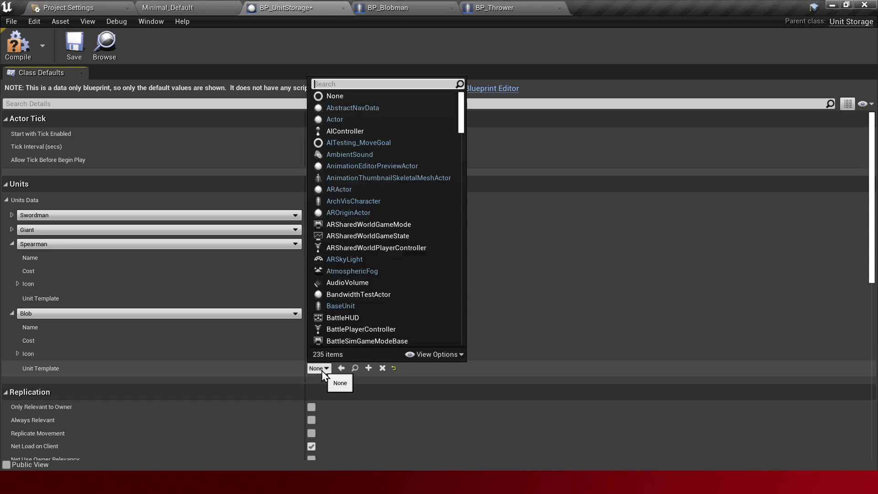
text(blob)
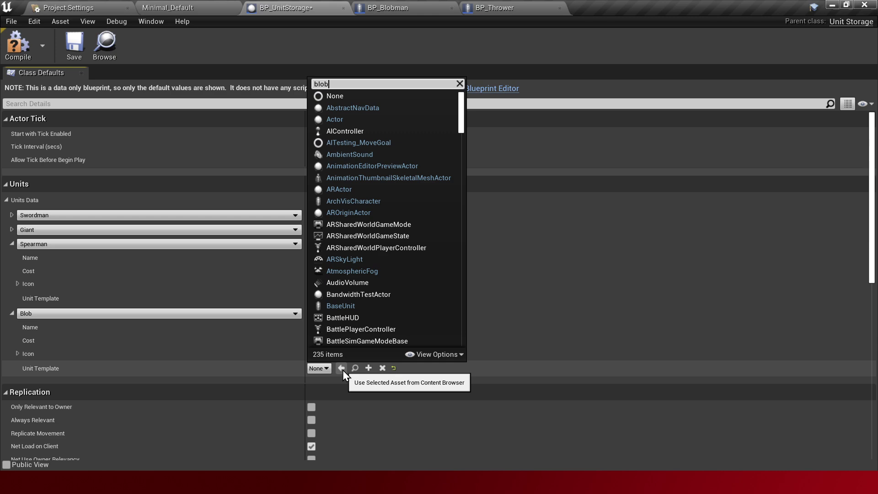
key(Down)
key(Return)
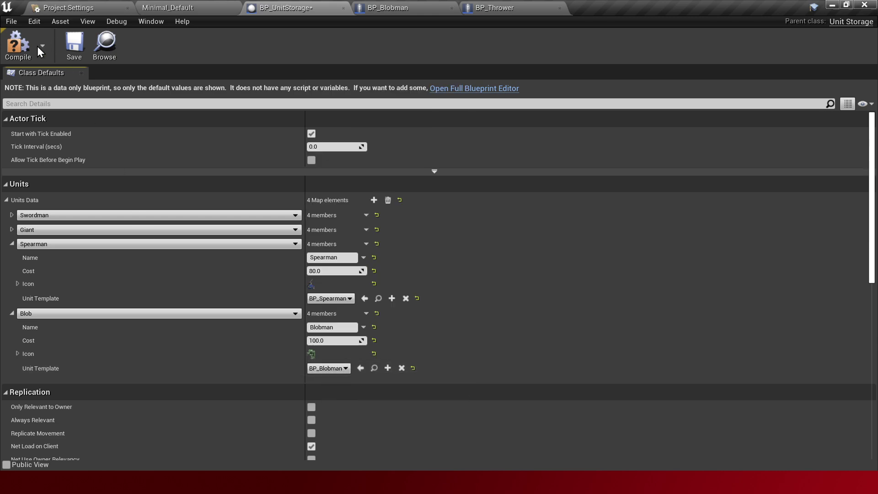
key(ctrl+s)
click(450, 7)
Open BP_Thrower's full editor, check its Unit Info cost of 50.0, and copy its icon.
click(405, 7)
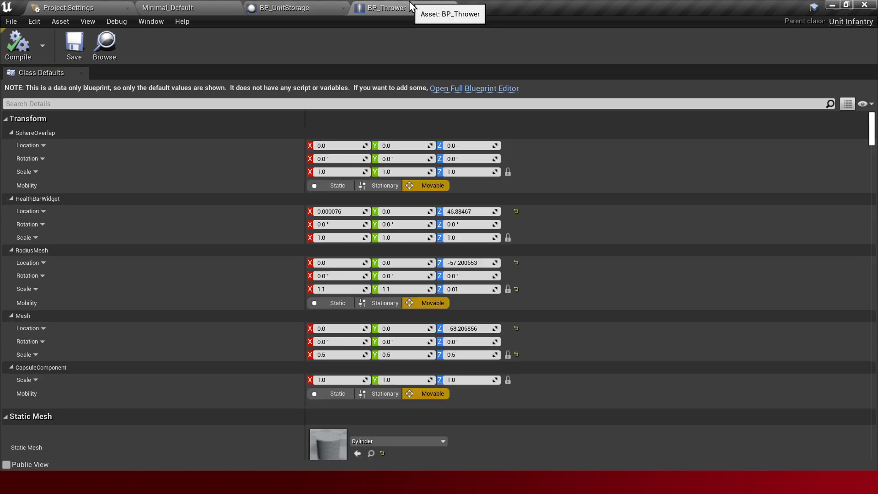
click(448, 89)
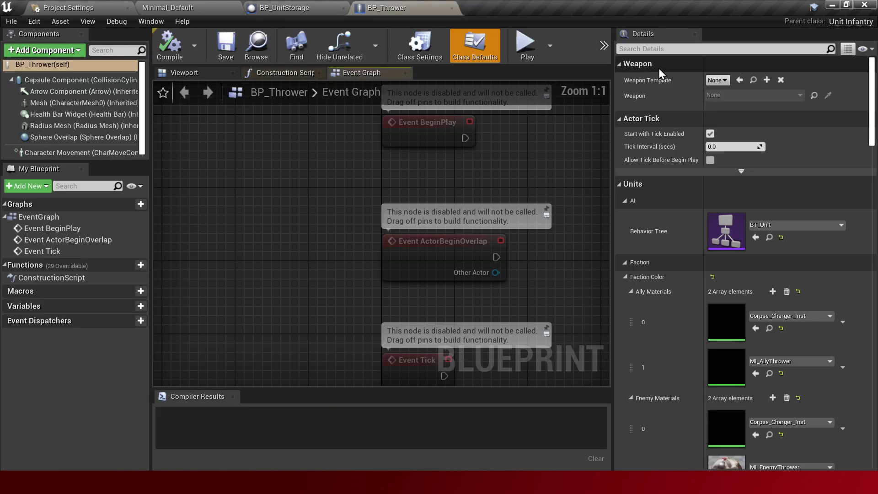
click(686, 48)
text(info)
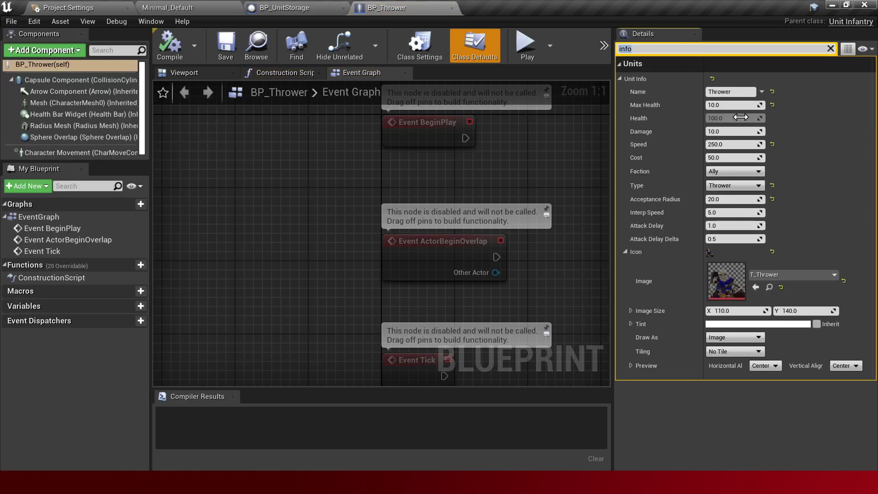
click(754, 158)
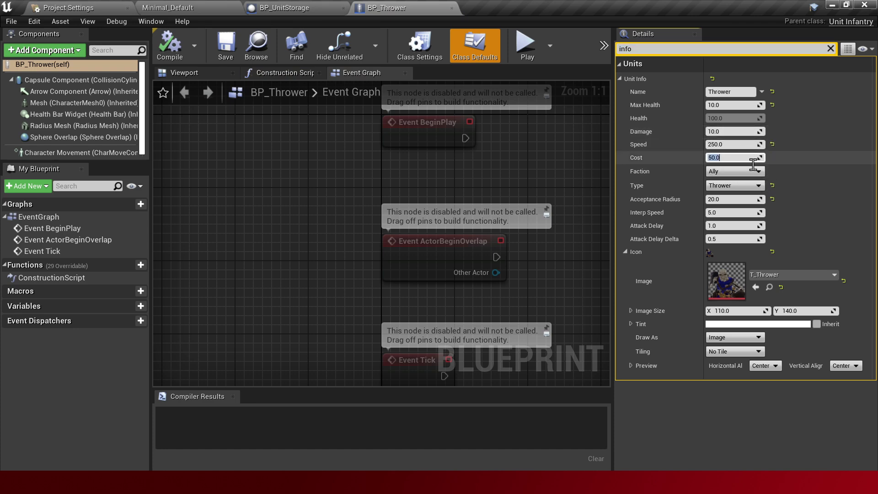
right_click(641, 251)
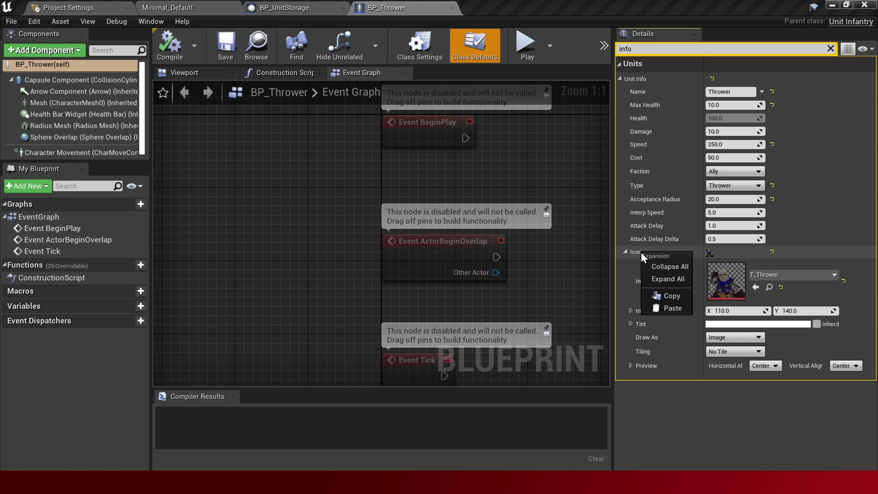
click(674, 295)
Add a fifth Units Data entry keyed Thrower and paste the thrower icon into it.
click(299, 4)
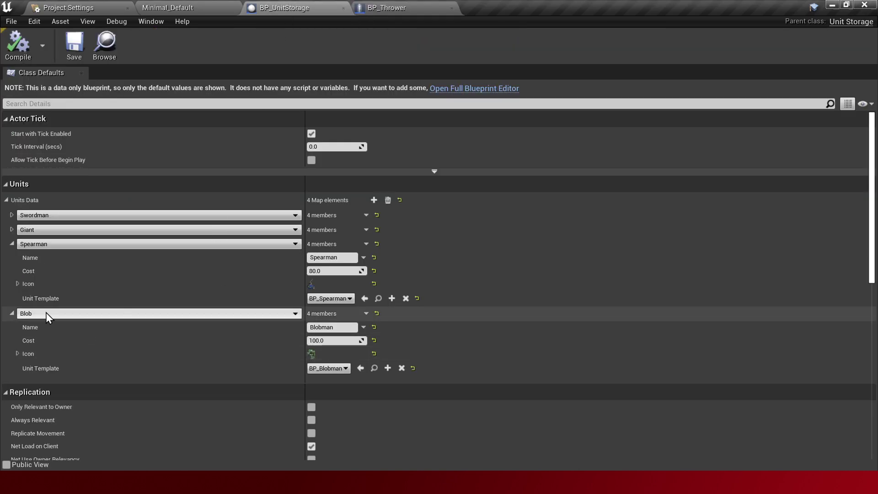
click(373, 200)
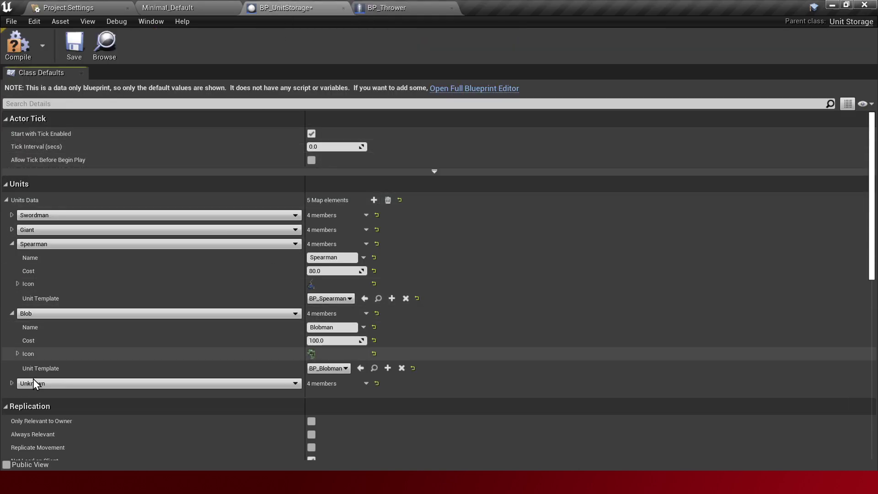
click(49, 385)
click(43, 423)
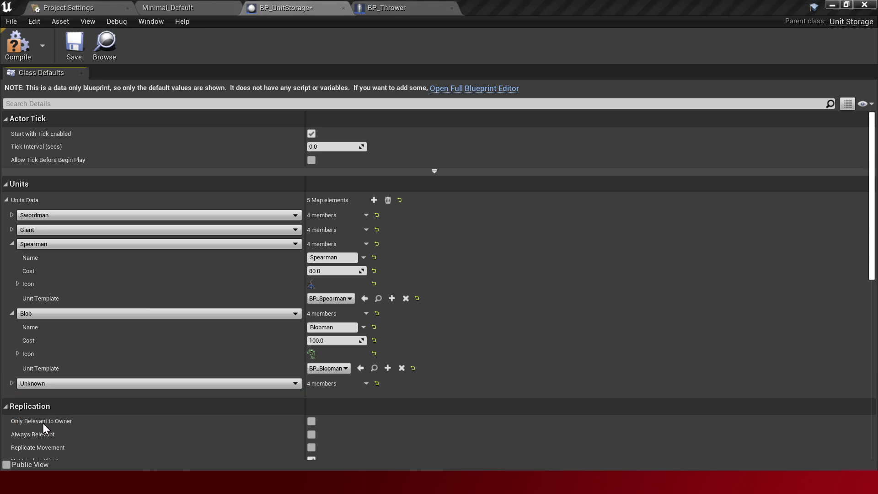
click(11, 384)
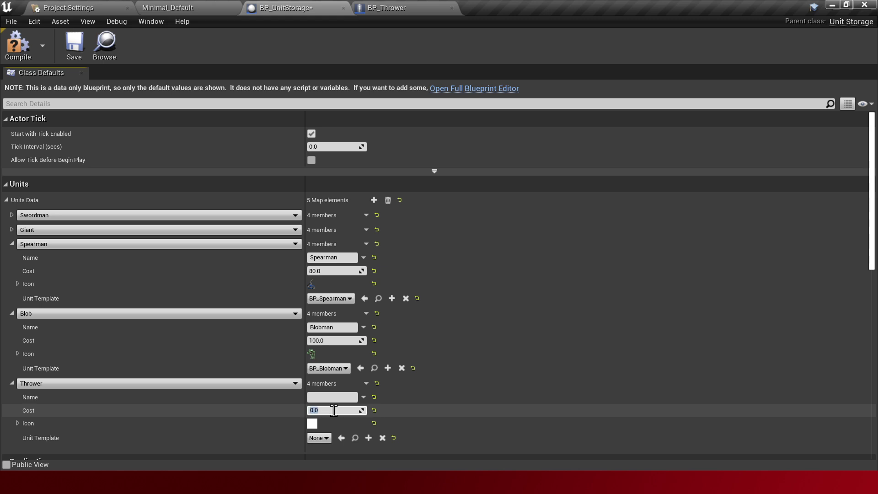
right_click(32, 424)
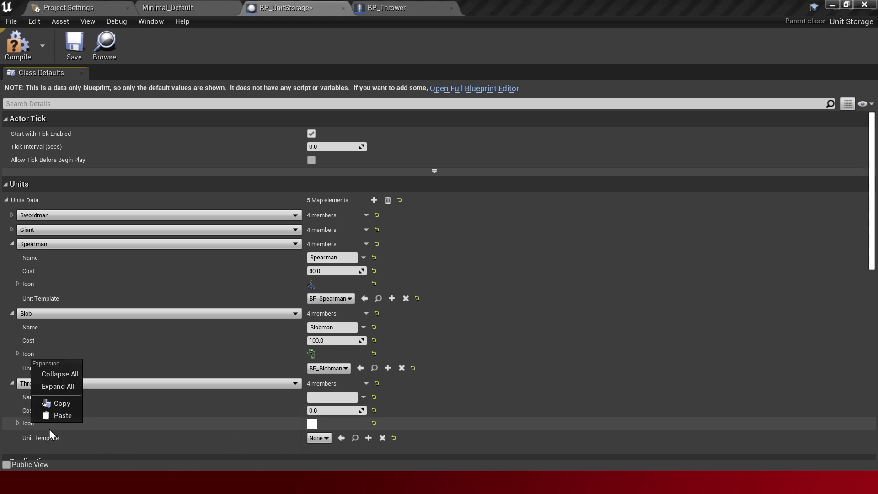
click(45, 416)
Give the Thrower entry cost 50, name Thrower, template BP_Thrower, then compile BP_UnitStorage.
click(332, 410)
text(50)
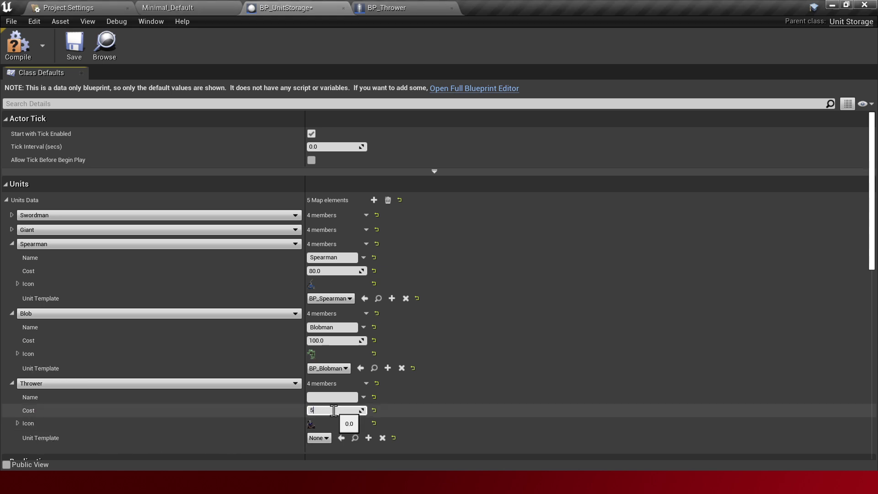
key(Return)
key(shift+Tab)
text(Thro)
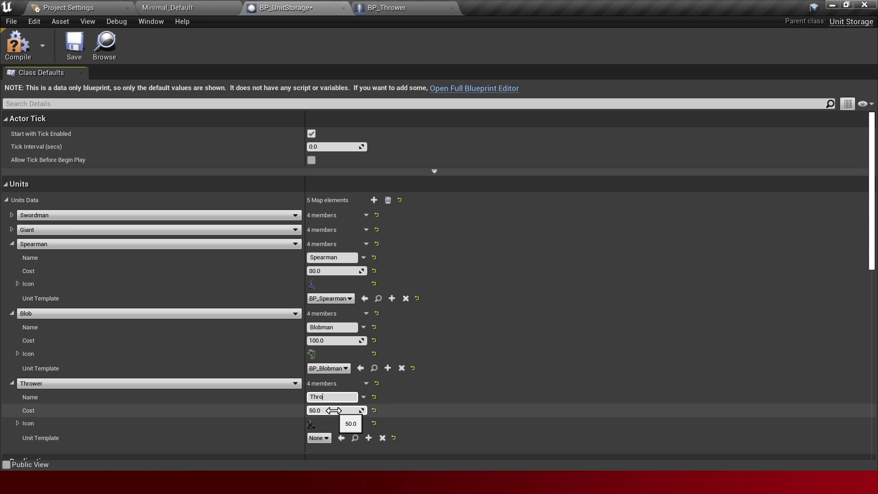
text(wer)
click(316, 437)
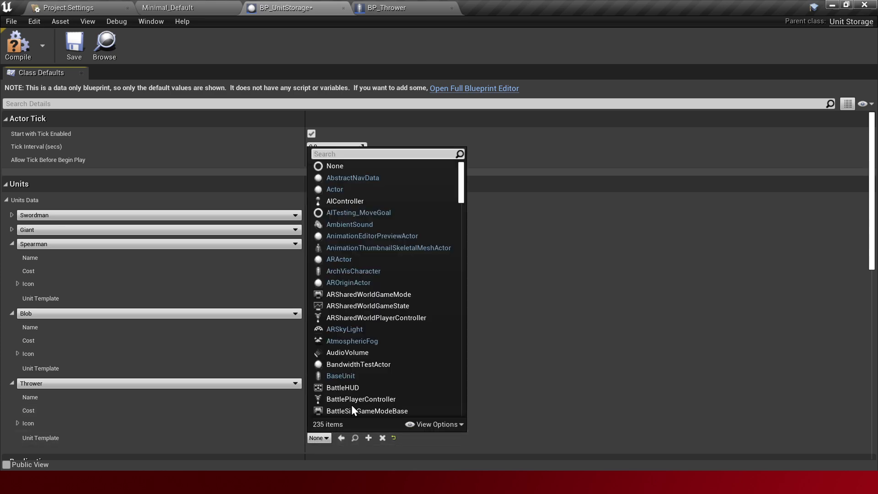
text(throw)
key(Down)
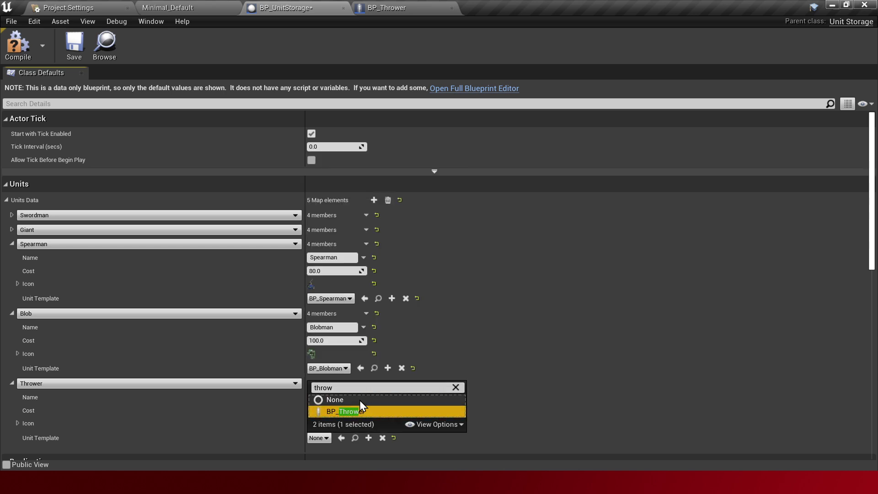
key(Return)
scroll(187, 354, down, 2)
click(18, 46)
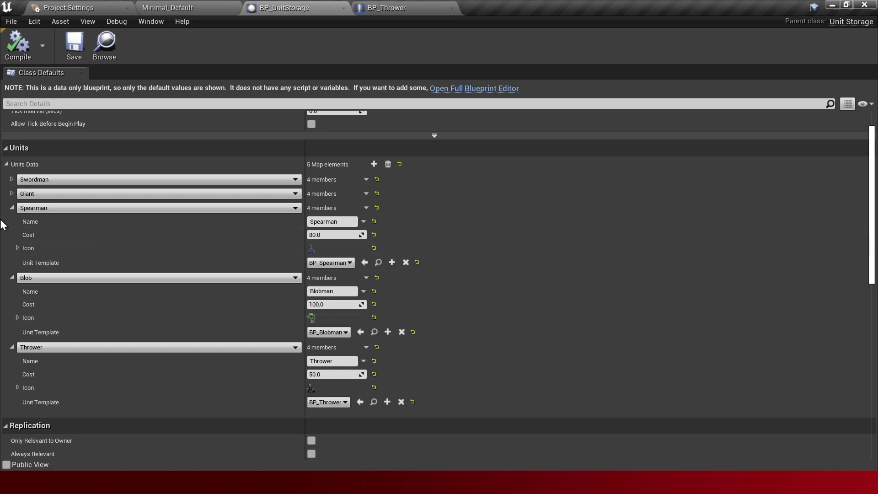
Collapse the Spearman, Blob and Thrower entries in Units Data.
click(12, 208)
click(13, 222)
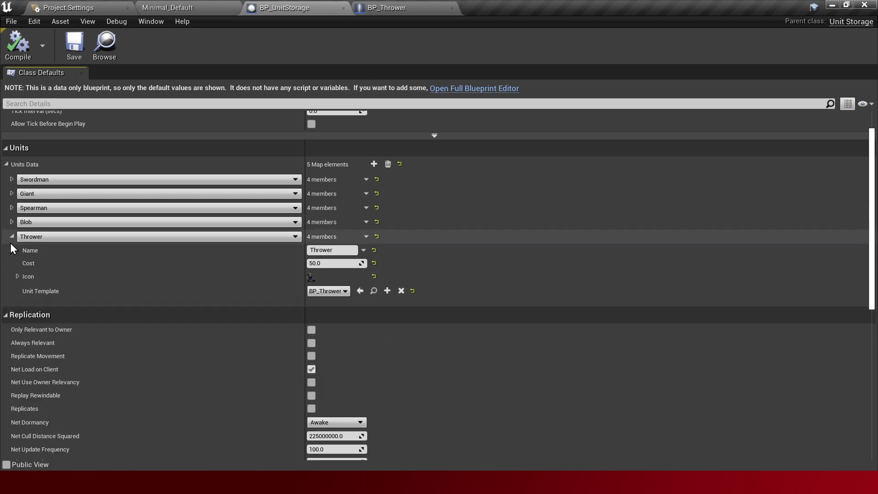
click(12, 236)
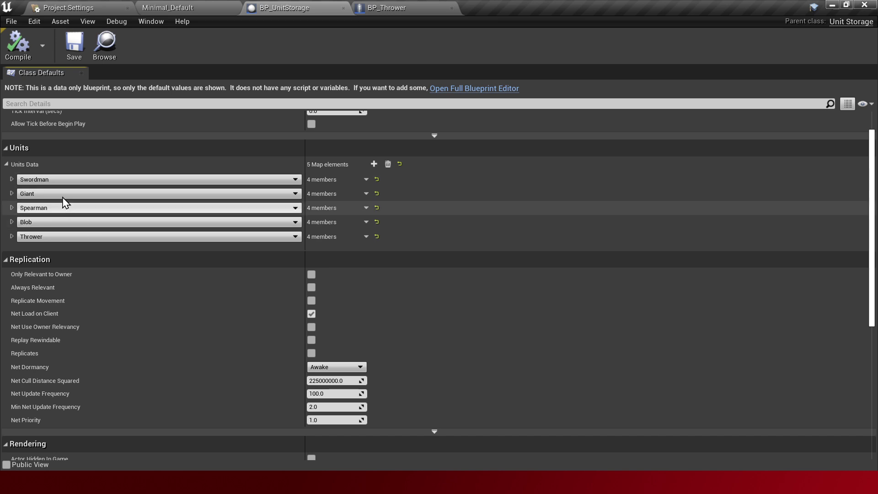